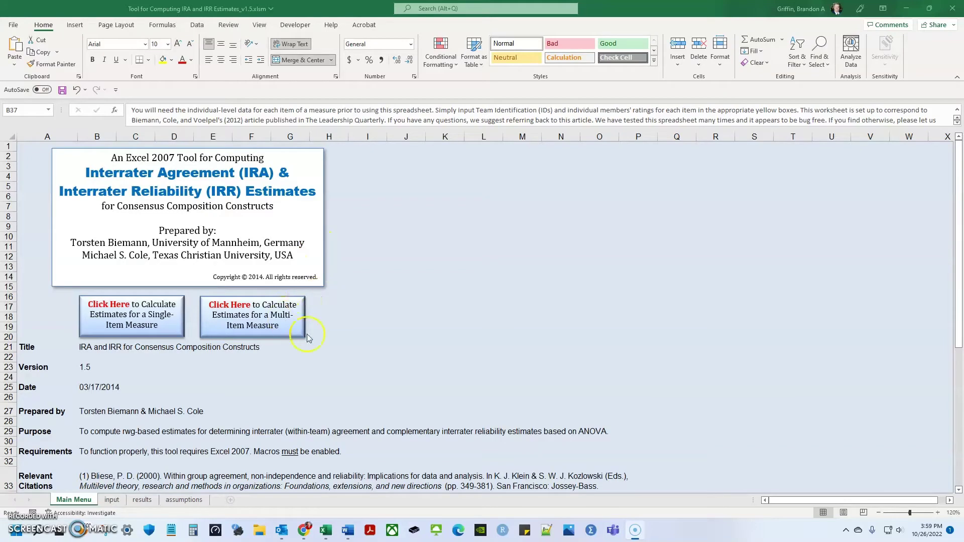
# Glance at the missing-data assumptions sheet, then review rWG.uniform, ICC(1) and ICC(2) on the results sheet.
pyautogui.click(184, 500)
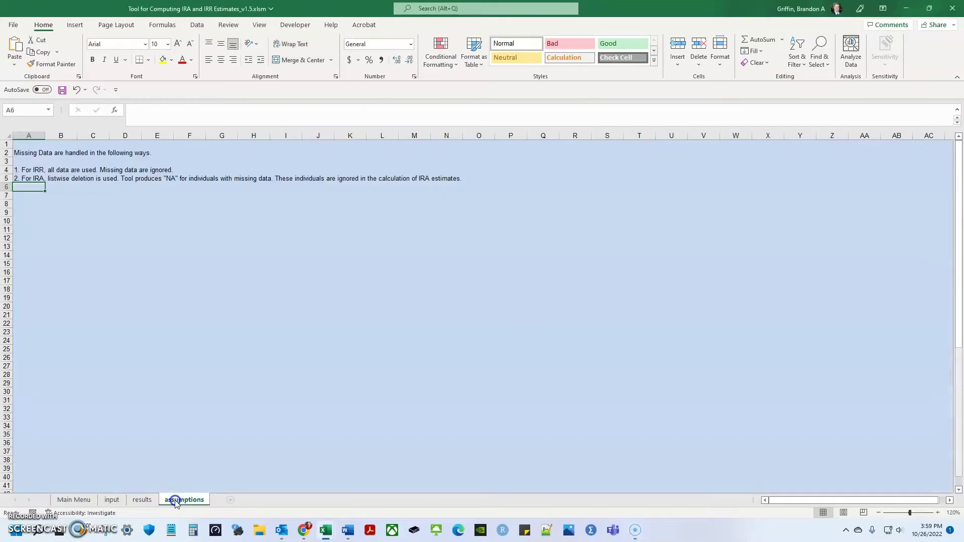
pyautogui.click(142, 501)
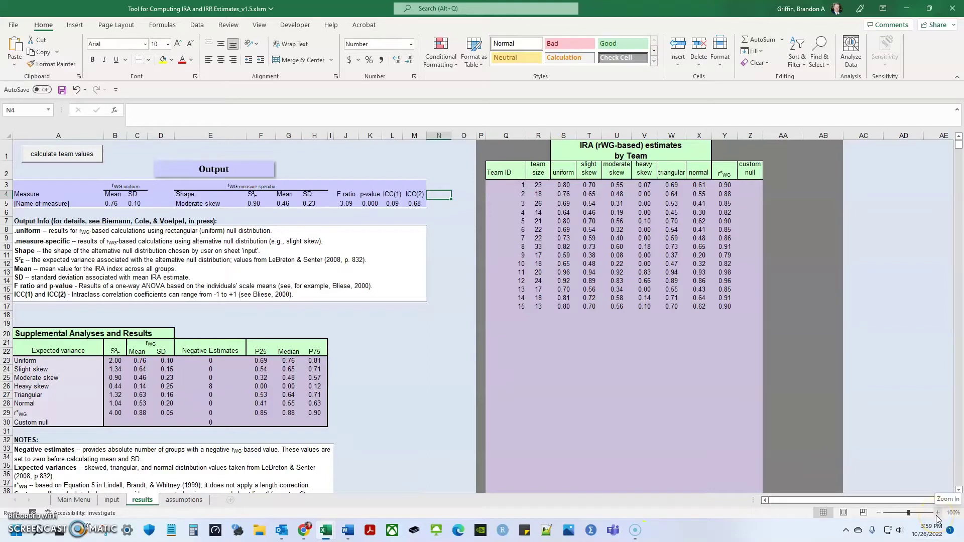
pyautogui.click(124, 185)
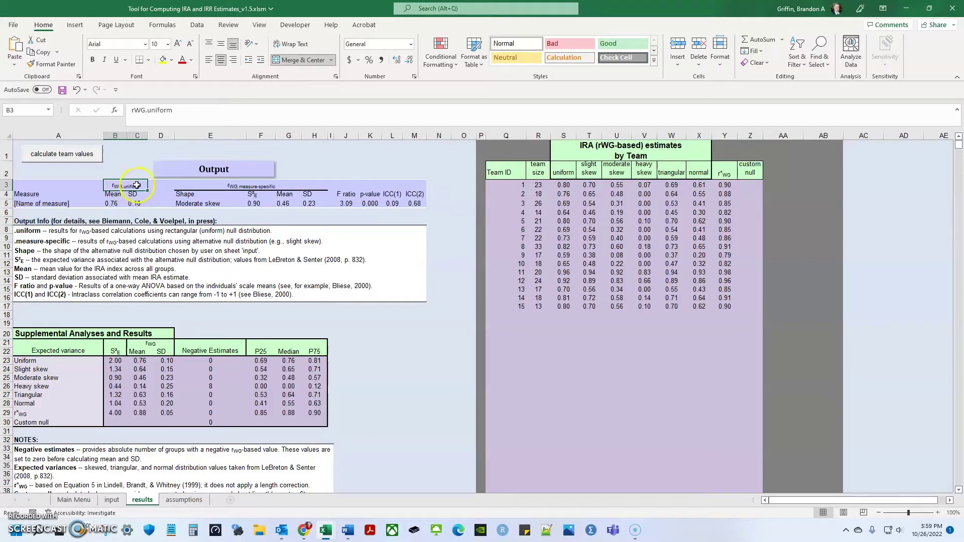
pyautogui.click(389, 195)
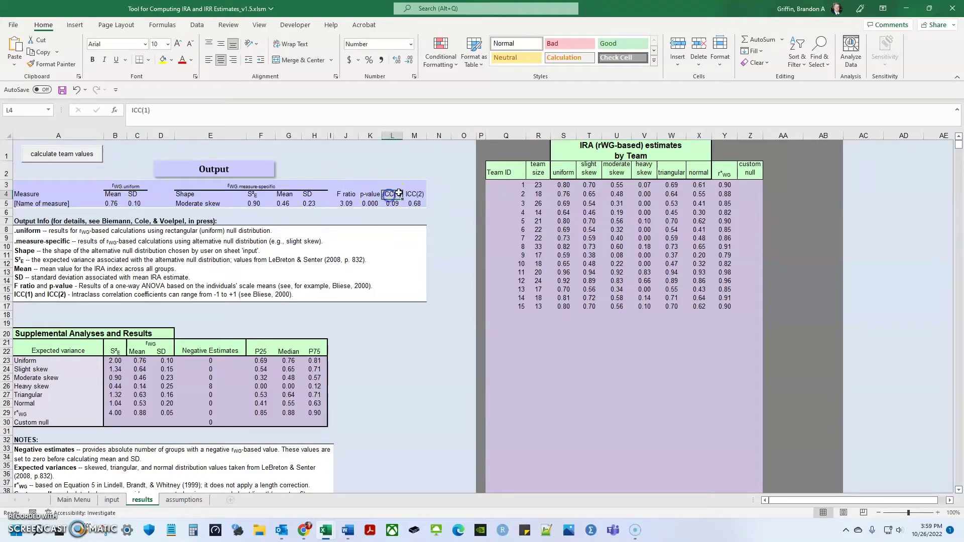
pyautogui.click(407, 189)
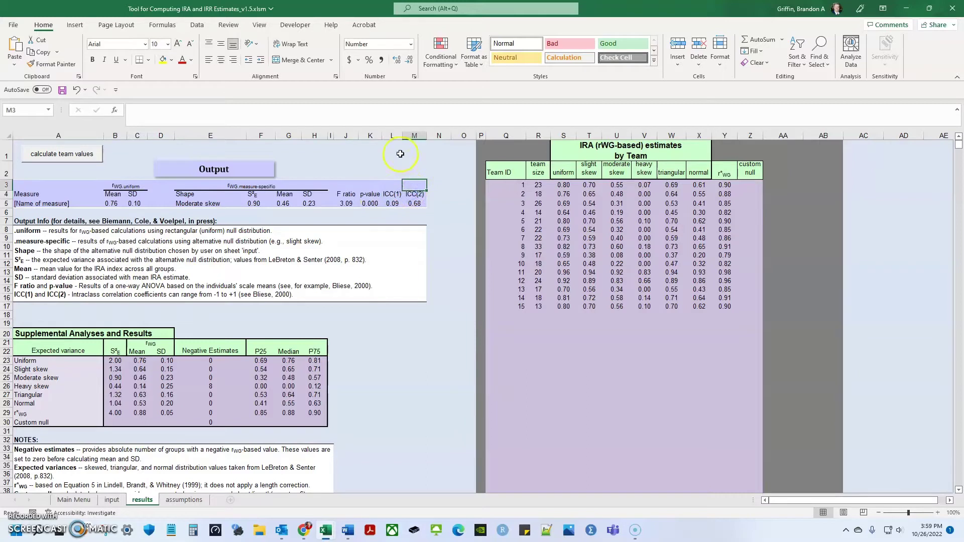
pyautogui.click(417, 167)
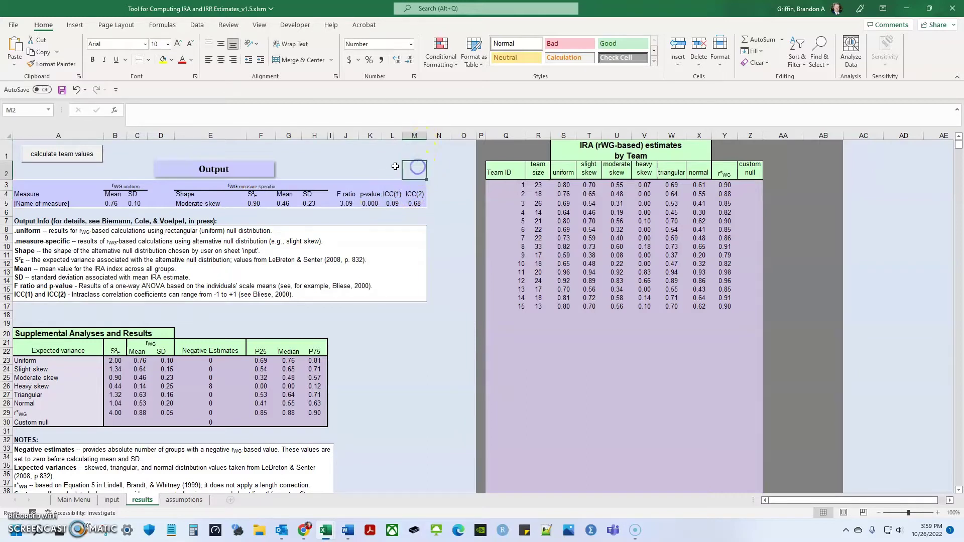
pyautogui.click(409, 153)
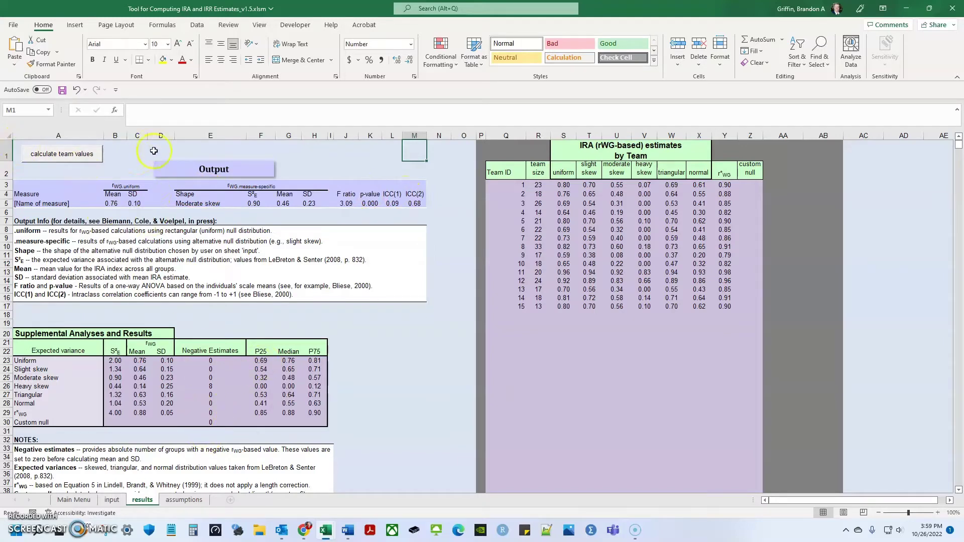
# Back on the Main Menu sheet, point out the tool's title line and Title label.
pyautogui.click(74, 499)
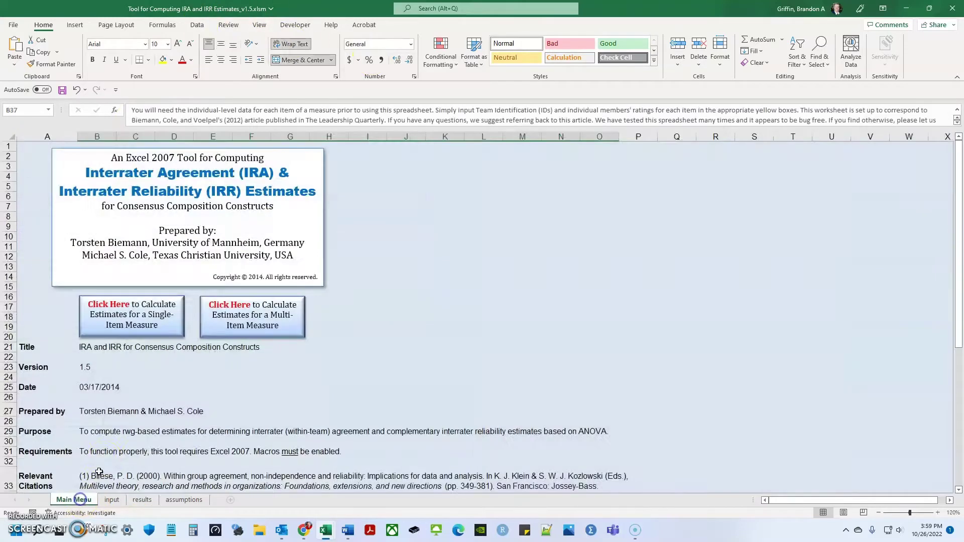
pyautogui.scroll(-1, 183, 278)
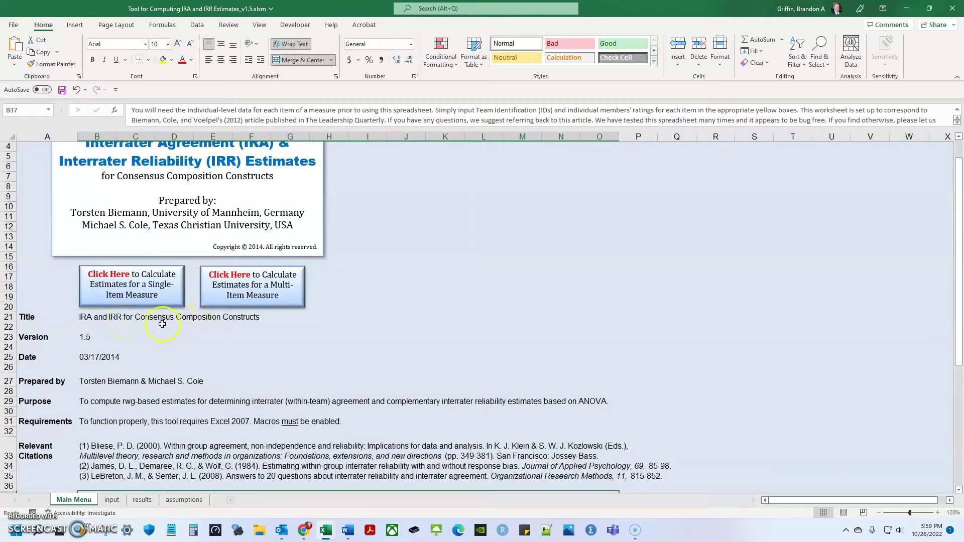
pyautogui.click(195, 318)
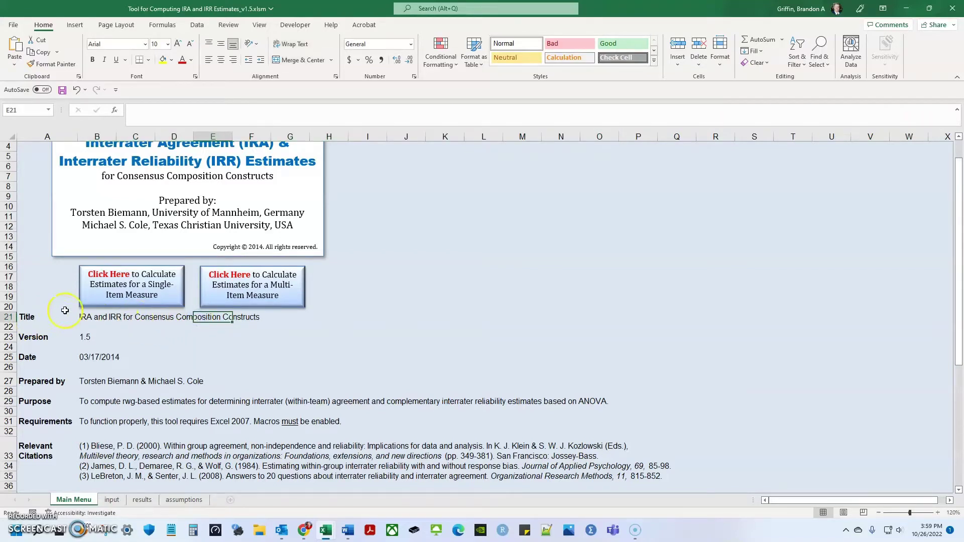
pyautogui.moveTo(49, 307); pyautogui.dragTo(50, 320)
pyautogui.click(49, 318)
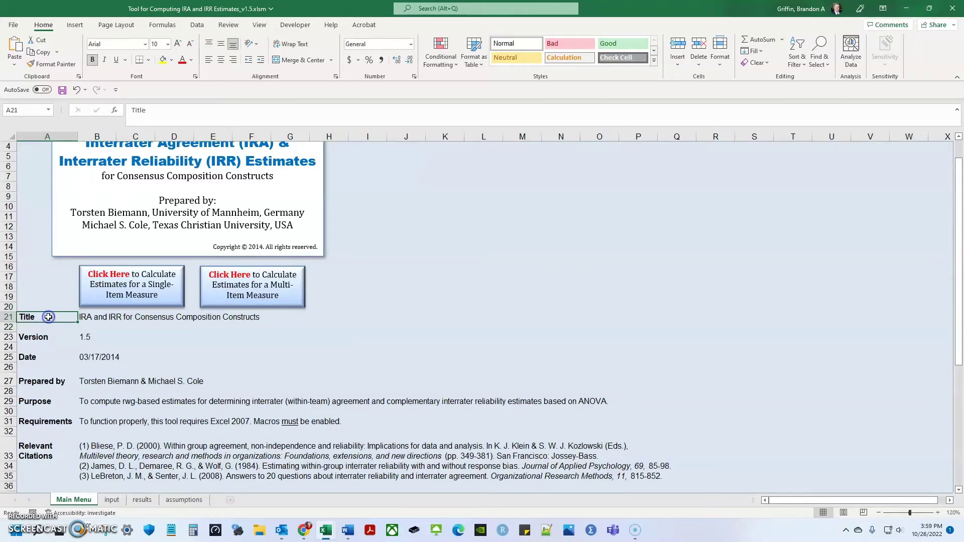
pyautogui.click(52, 304)
# Point out the tool's version 1.5 and release date, then scroll through the Main Menu.
pyautogui.click(101, 325)
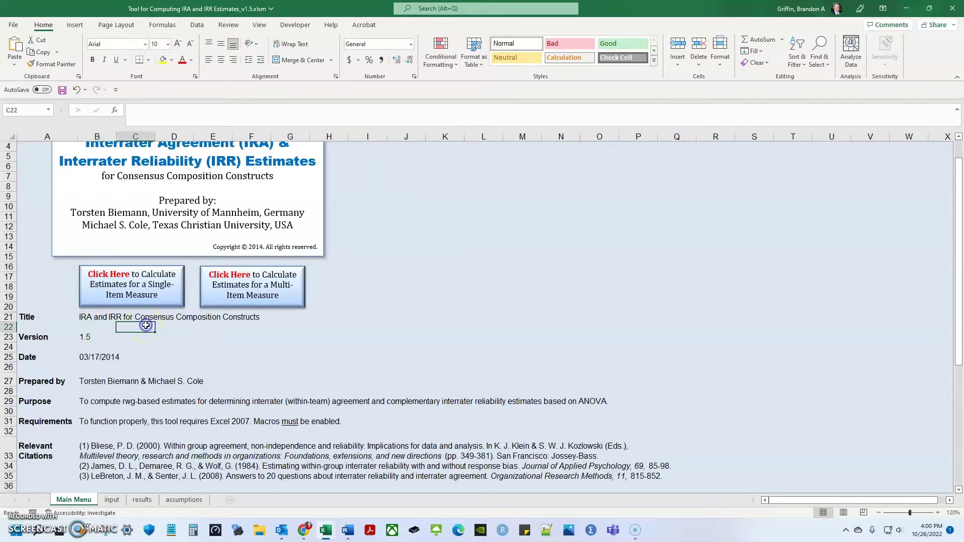
pyautogui.click(210, 327)
pyautogui.click(178, 336)
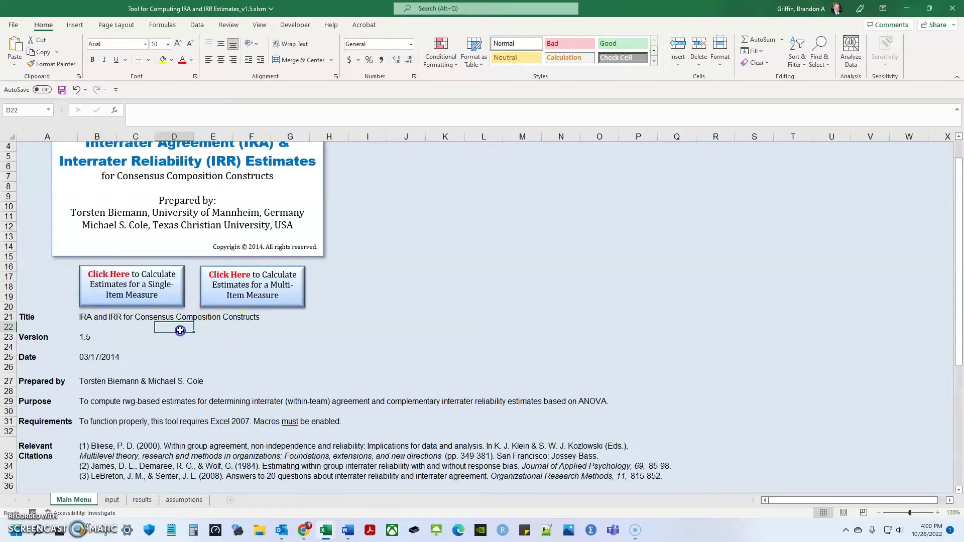
pyautogui.click(88, 340)
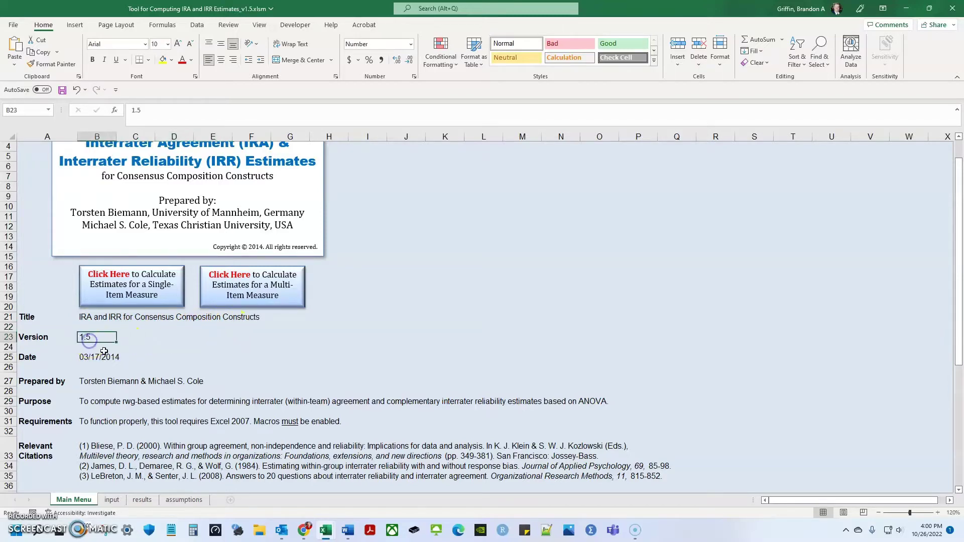
pyautogui.click(106, 357)
pyautogui.click(147, 354)
pyautogui.scroll(-1, 147, 354)
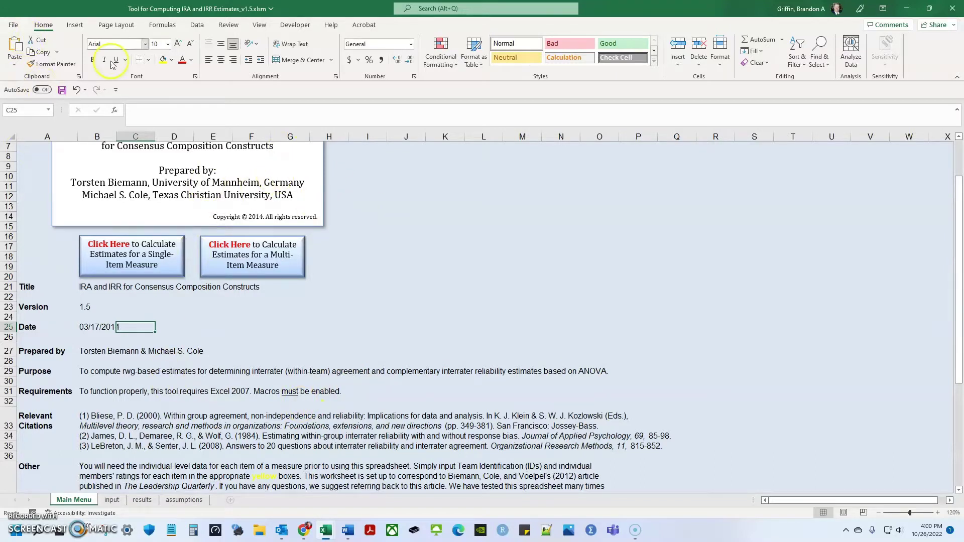
pyautogui.scroll(-1, 143, 369)
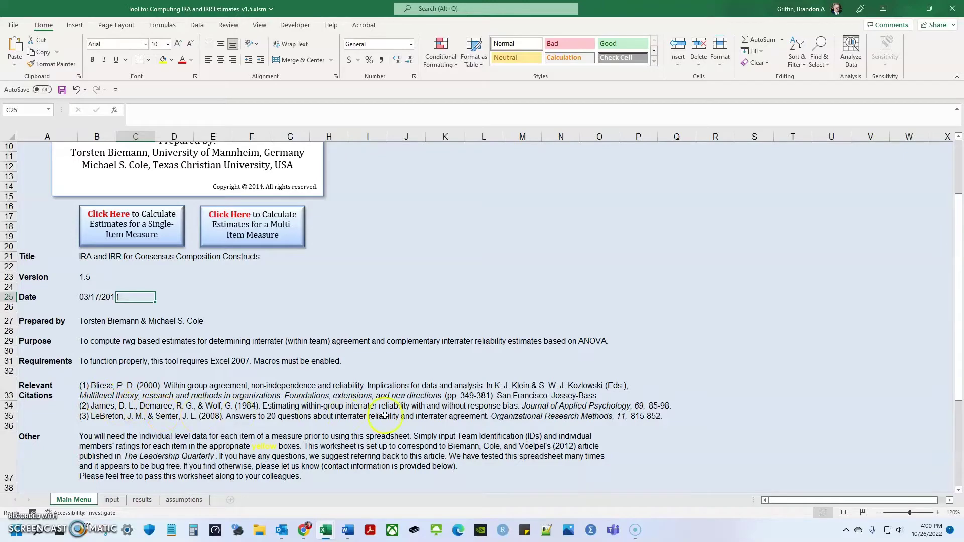
pyautogui.scroll(-1, 120, 381)
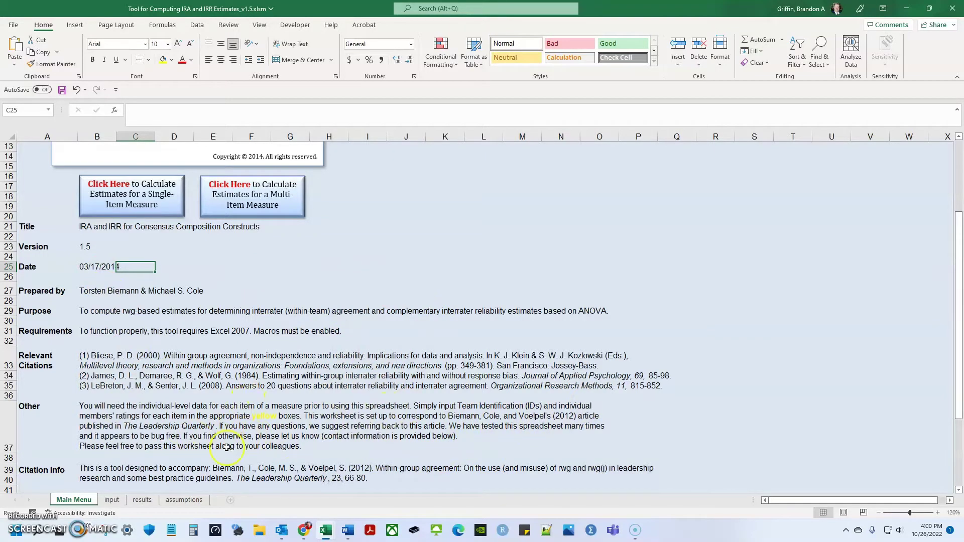
pyautogui.scroll(-2, 229, 449)
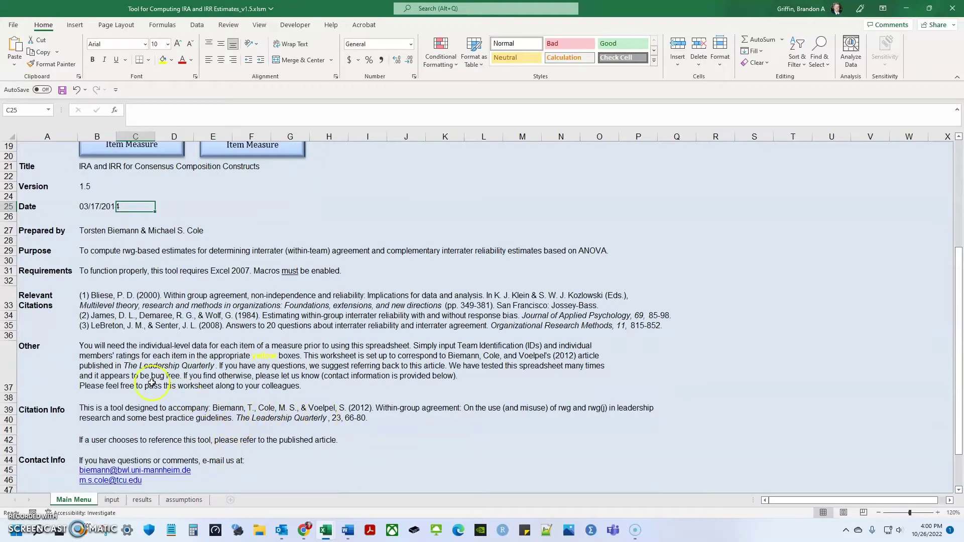
pyautogui.scroll(-1, 172, 388)
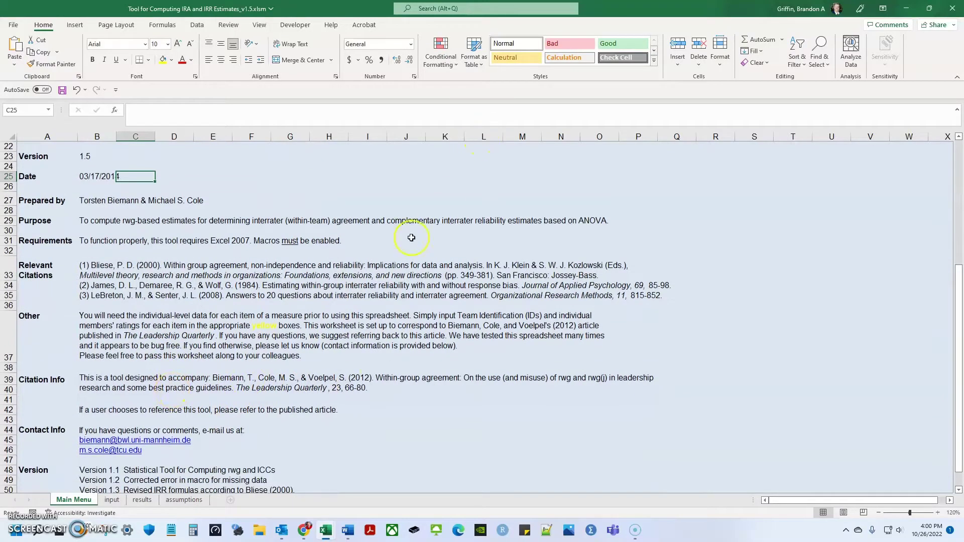
# Bring up the article PDF in the browser and highlight its title.
pyautogui.click(304, 531)
pyautogui.click(241, 489)
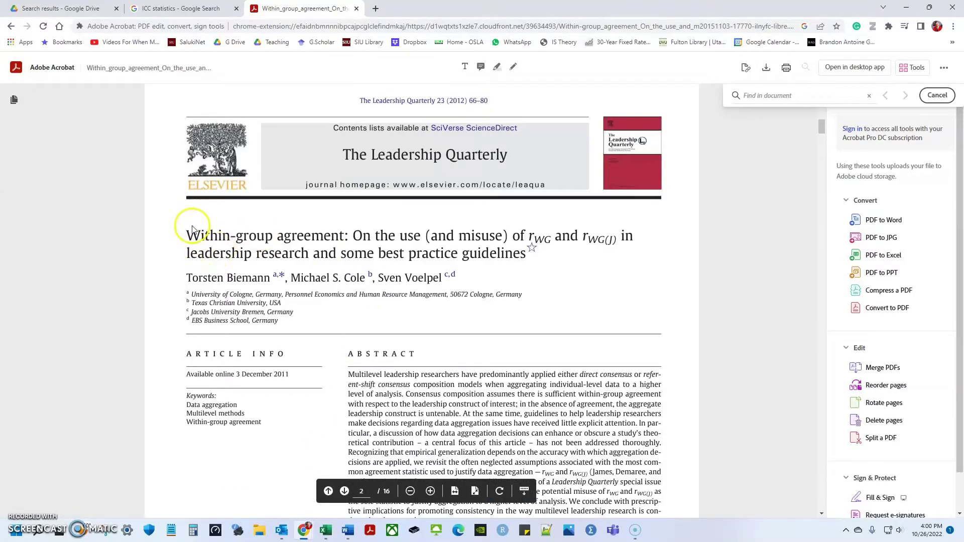
pyautogui.moveTo(191, 234); pyautogui.dragTo(367, 225)
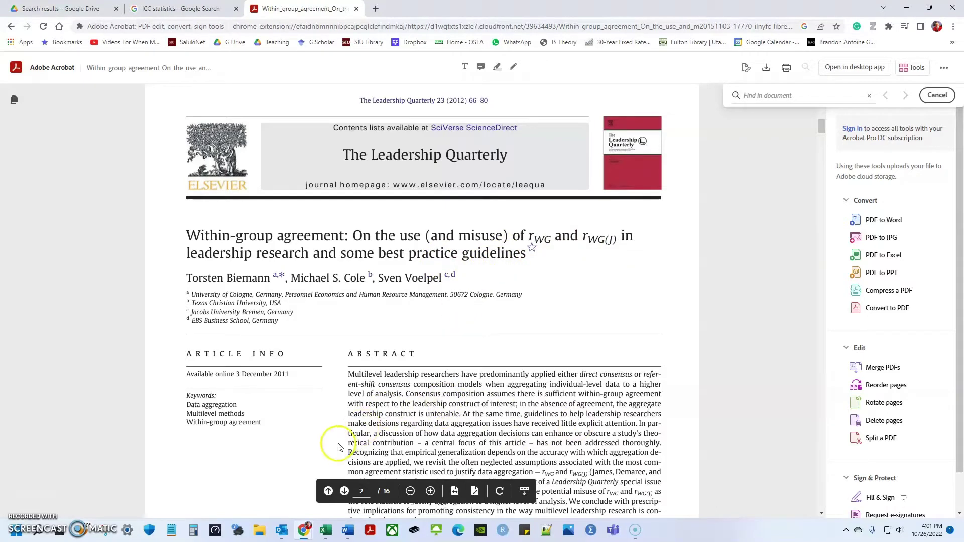
# Return to the IRA/IRR tool workbook in Excel.
pyautogui.moveTo(326, 530)
pyautogui.click(315, 492)
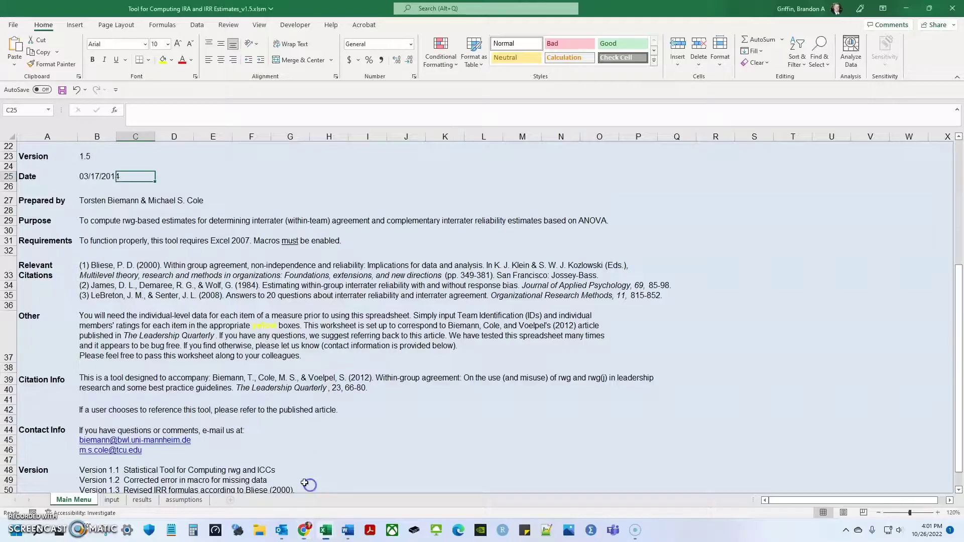
pyautogui.scroll(-3, 254, 445)
pyautogui.scroll(9, 246, 427)
pyautogui.scroll(1, 241, 411)
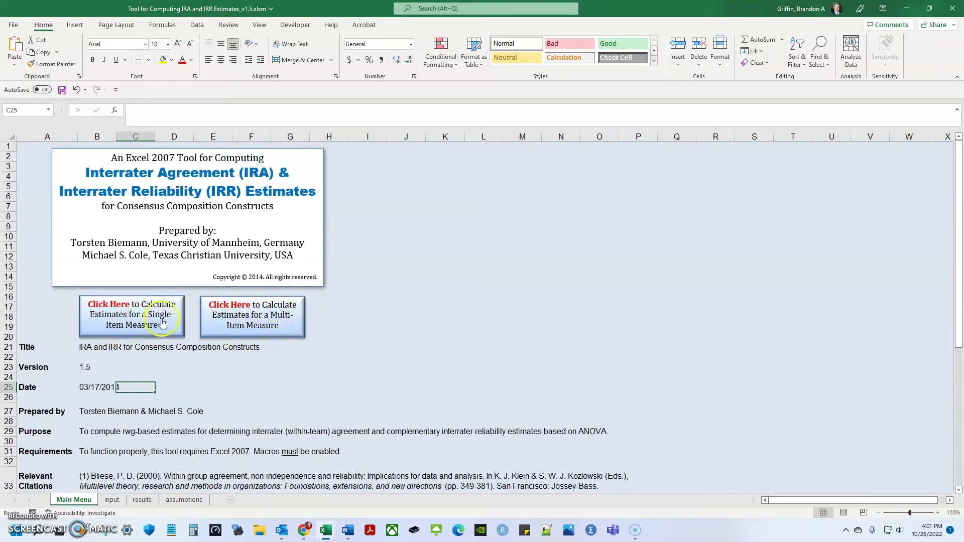
# Check the macro security settings from the Developer tab, close them unchanged, and select A1.
pyautogui.click(297, 25)
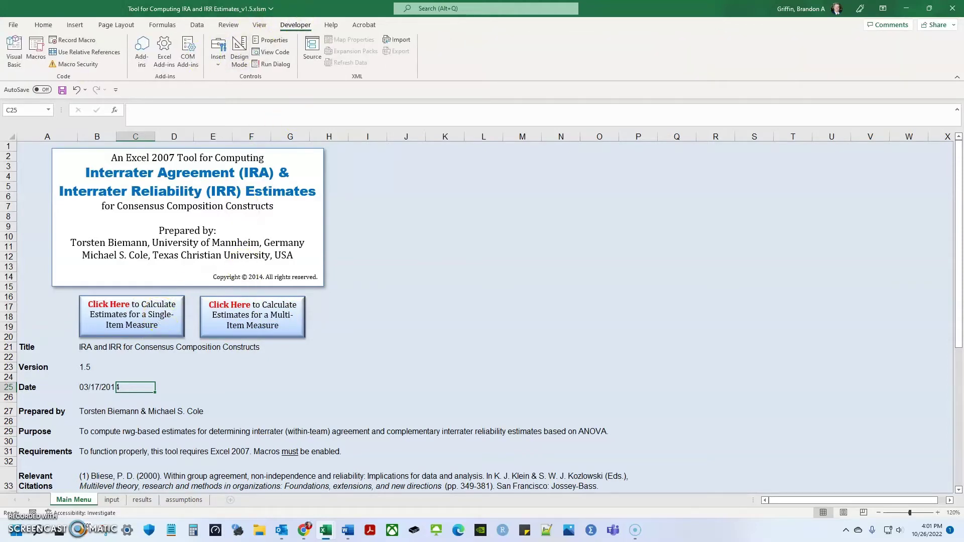
pyautogui.click(78, 64)
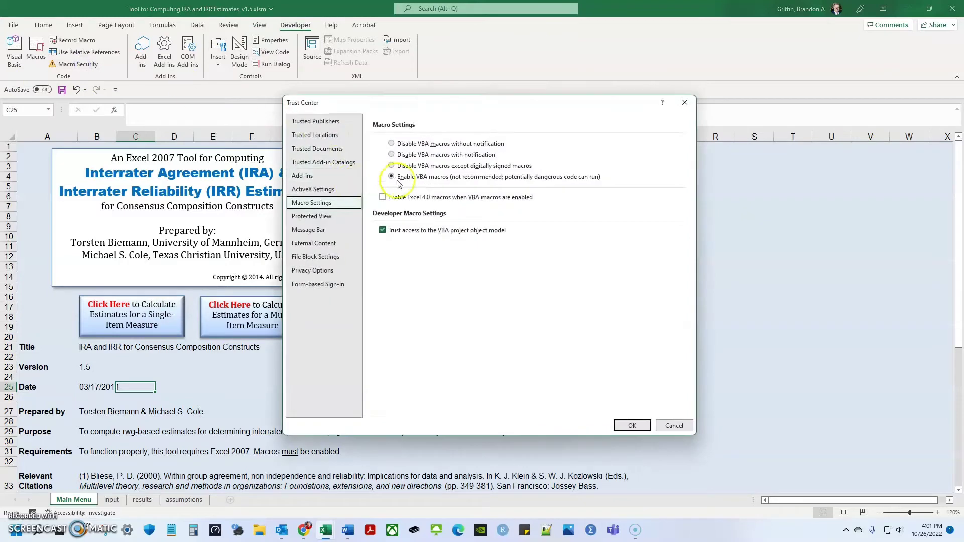
pyautogui.click(686, 103)
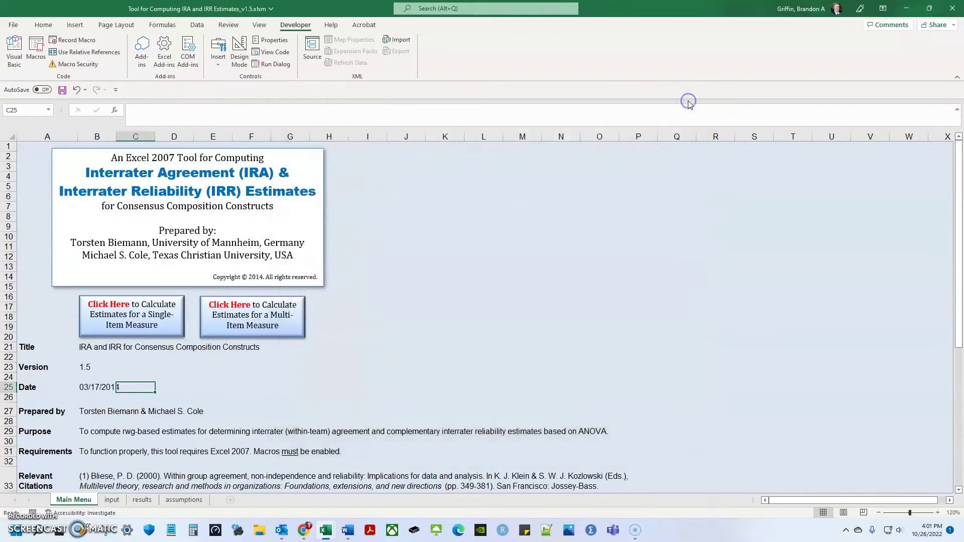
pyautogui.click(24, 147)
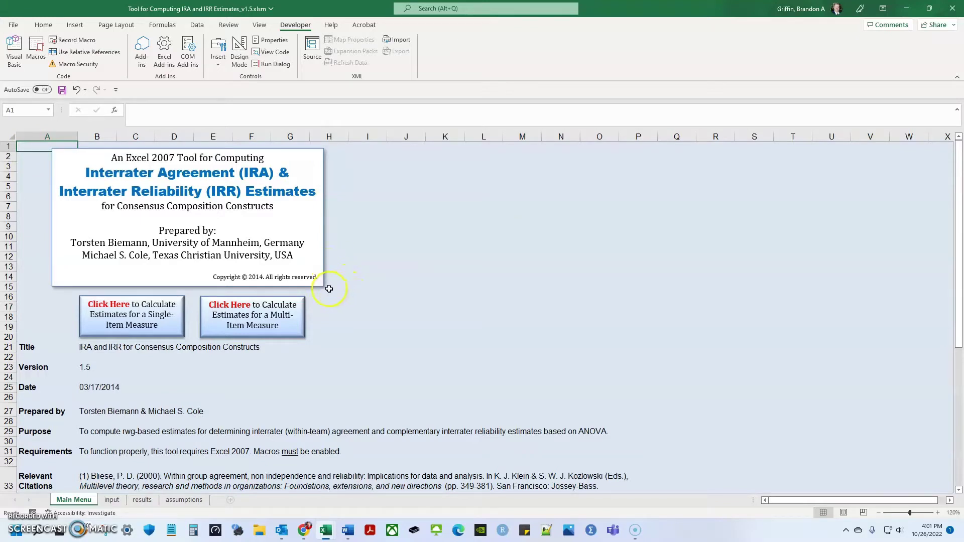
pyautogui.click(44, 145)
pyautogui.click(248, 327)
pyautogui.click(157, 255)
# Try the single-item setup, then start the multi-item setup and select the first Team ID cell.
pyautogui.click(170, 332)
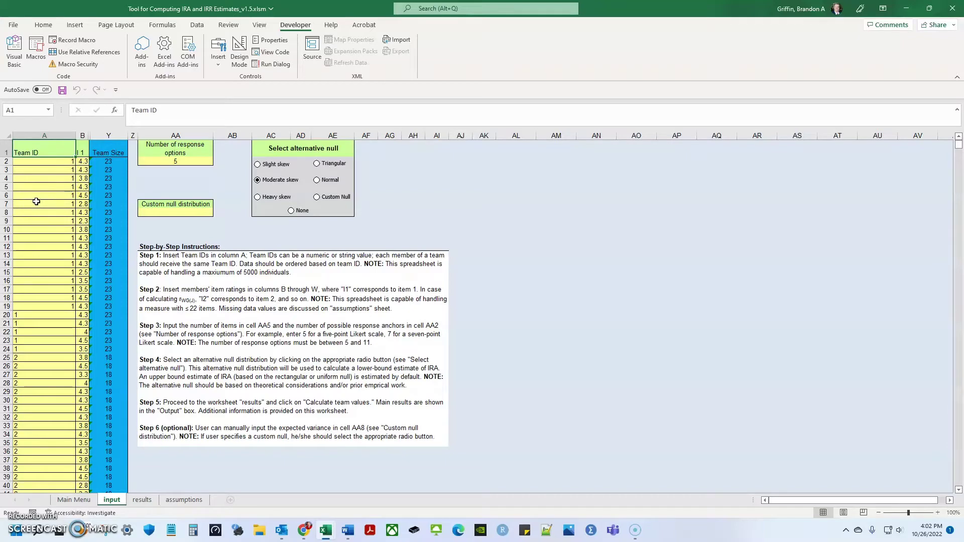
pyautogui.click(74, 500)
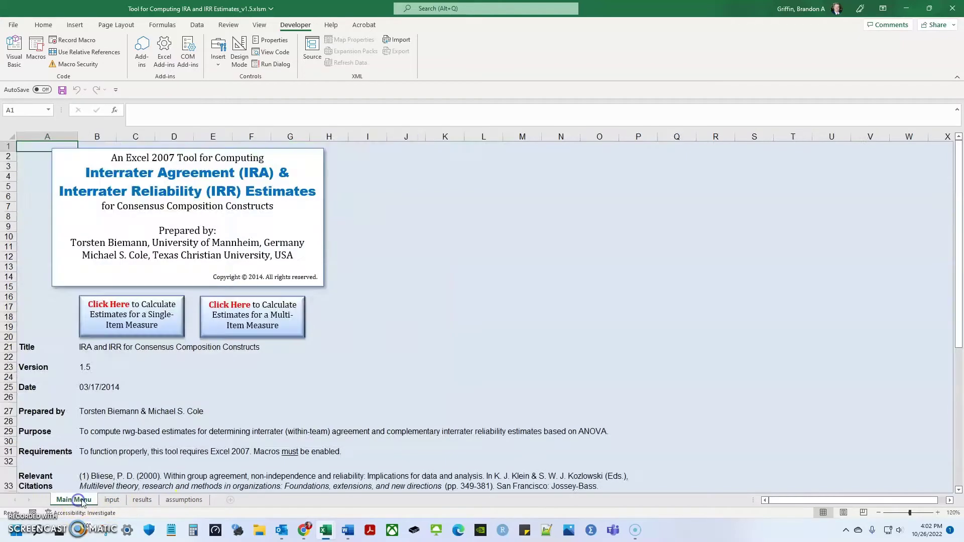
pyautogui.click(269, 318)
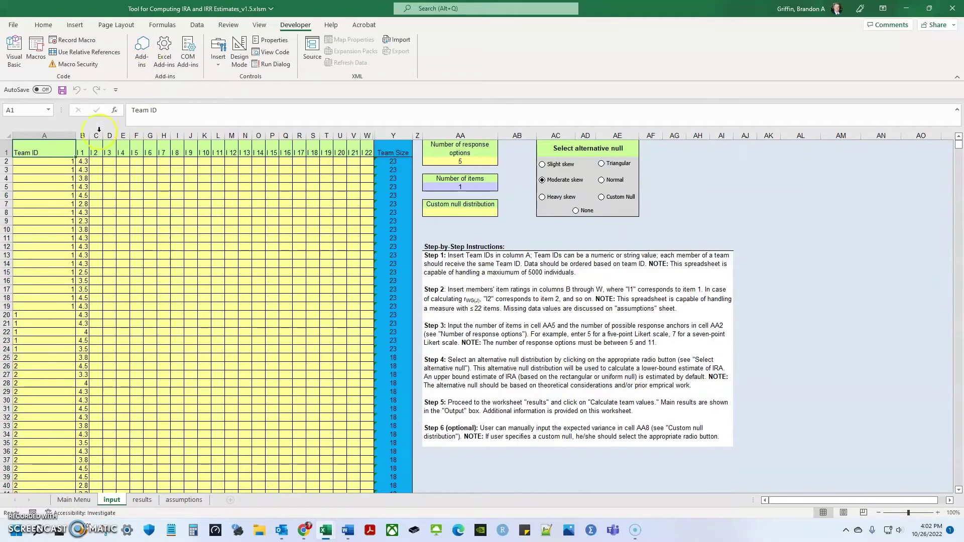
pyautogui.click(52, 161)
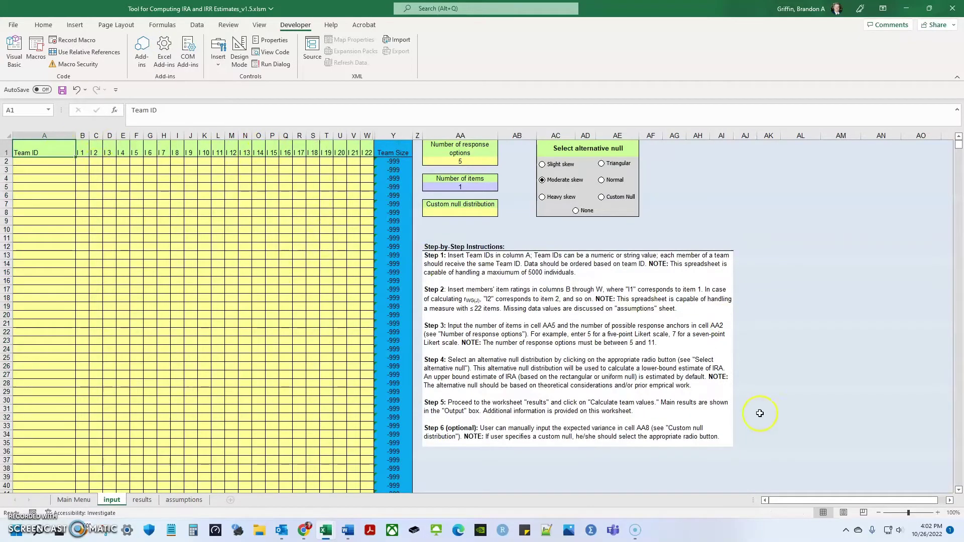
pyautogui.click(937, 512)
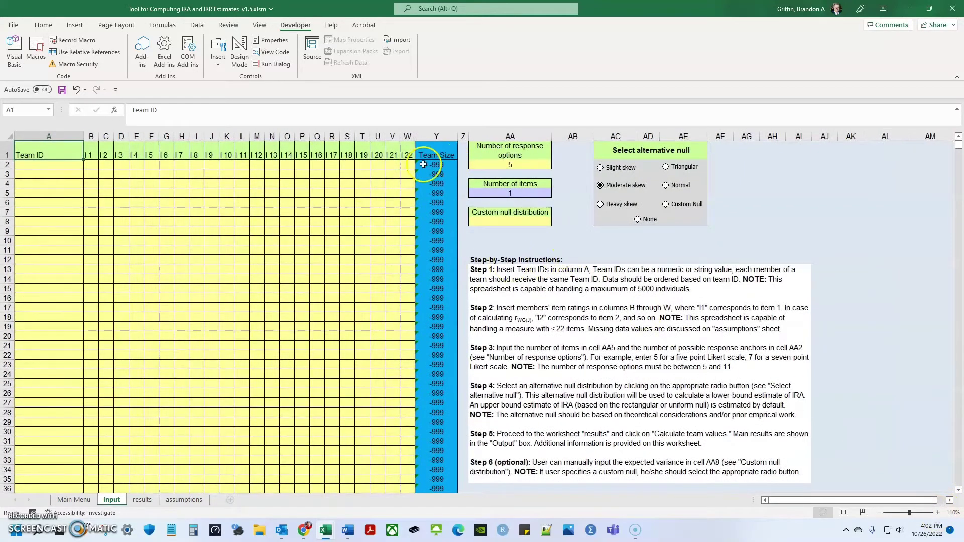
pyautogui.click(41, 167)
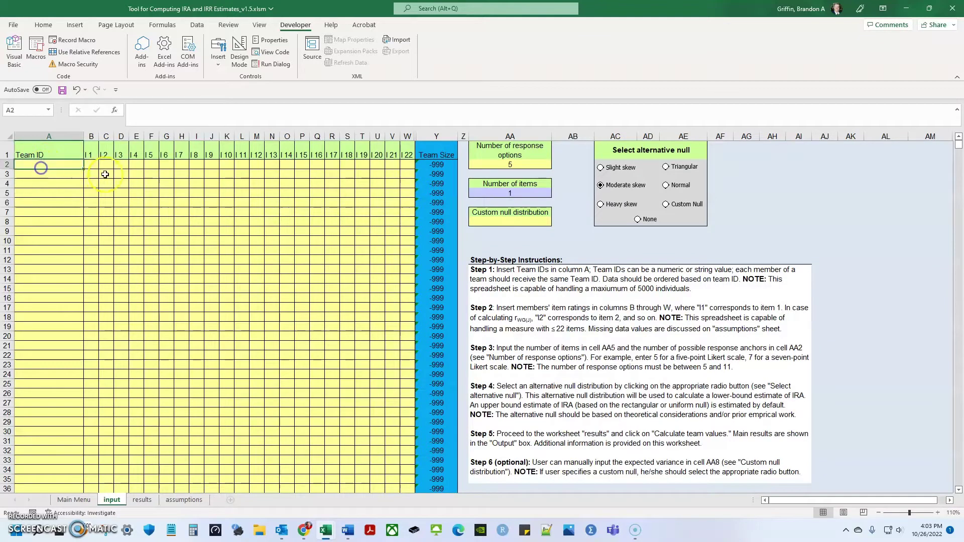
pyautogui.click(77, 164)
pyautogui.moveTo(77, 165); pyautogui.dragTo(374, 346)
pyautogui.click(91, 163)
pyautogui.click(63, 163)
pyautogui.moveTo(315, 535)
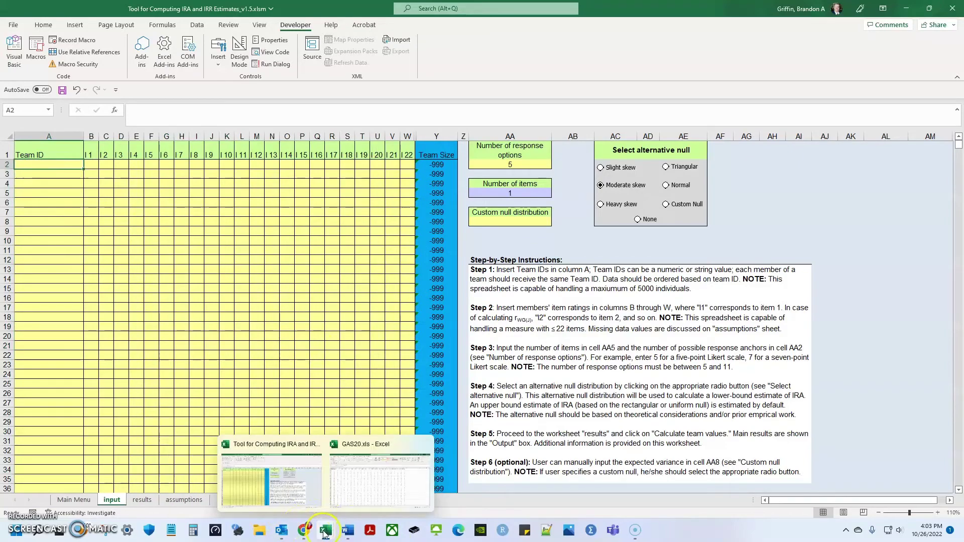
pyautogui.moveTo(345, 478)
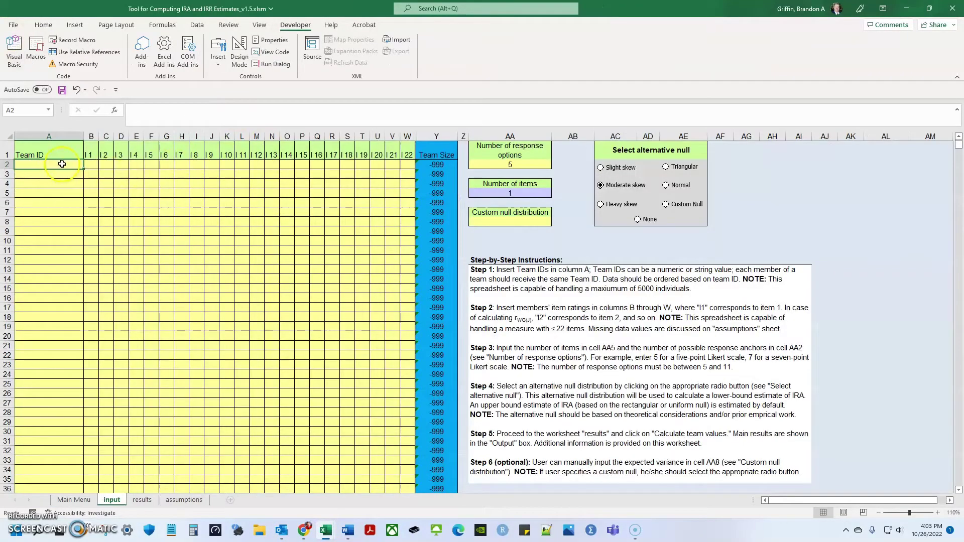
pyautogui.press('Tab')
pyautogui.press('Tab')
pyautogui.press('Tab')
pyautogui.press('Tab')
pyautogui.press('Tab')
pyautogui.hotkey('shift', 'Tab')
pyautogui.hotkey('shift', 'Tab')
pyautogui.hotkey('shift', 'Tab')
pyautogui.hotkey('shift', 'Tab')
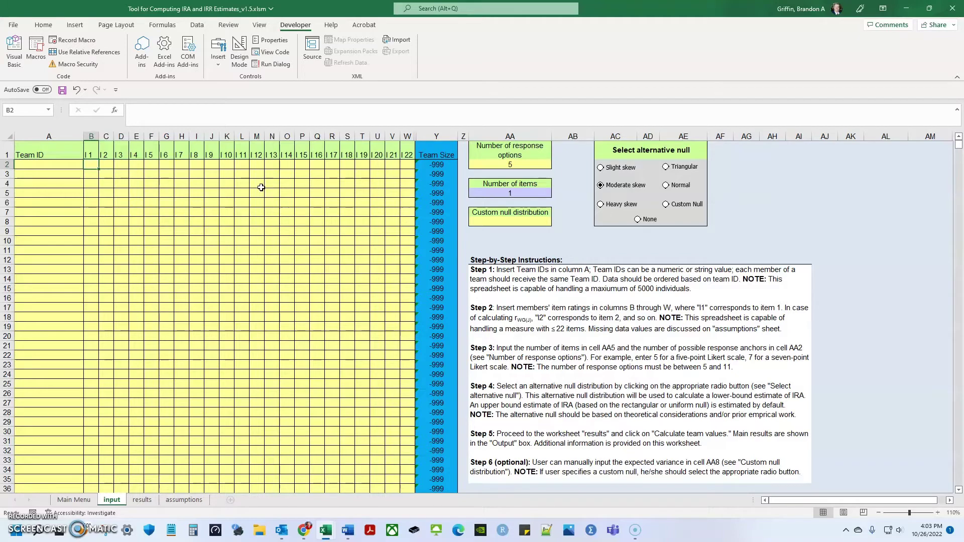
pyautogui.press('Tab')
pyautogui.press('Tab')
pyautogui.press('Tab')
pyautogui.press('Tab')
pyautogui.press('Tab')
pyautogui.press('Tab')
pyautogui.press('Tab')
pyautogui.press('Tab')
pyautogui.press('Tab')
pyautogui.press('Tab')
pyautogui.press('Tab')
pyautogui.press('Tab')
pyautogui.press('Tab')
pyautogui.press('Tab')
pyautogui.press('Tab')
pyautogui.press('Tab')
pyautogui.press('Tab')
pyautogui.press('Tab')
pyautogui.press('Tab')
pyautogui.press('Tab')
pyautogui.hotkey('shift', 'Tab')
pyautogui.hotkey('shift', 'Tab')
pyautogui.hotkey('shift', 'Tab')
pyautogui.hotkey('shift', 'Tab')
pyautogui.hotkey('shift', 'Tab')
pyautogui.hotkey('shift', 'Tab')
pyautogui.hotkey('shift', 'Tab')
pyautogui.hotkey('shift', 'Tab')
pyautogui.hotkey('shift', 'Tab')
pyautogui.hotkey('shift', 'Tab')
pyautogui.hotkey('shift', 'Tab')
pyautogui.hotkey('shift', 'Tab')
pyautogui.hotkey('shift', 'Tab')
pyautogui.hotkey('shift', 'Tab')
pyautogui.hotkey('shift', 'Tab')
pyautogui.hotkey('shift', 'Tab')
pyautogui.hotkey('shift', 'Tab')
pyautogui.hotkey('shift', 'Tab')
pyautogui.hotkey('shift', 'Tab')
pyautogui.hotkey('shift', 'Tab')
pyautogui.press('Tab')
pyautogui.press('Tab')
pyautogui.hotkey('shift', 'Tab')
pyautogui.hotkey('shift', 'Tab')
pyautogui.press('Tab')
pyautogui.press('Tab')
pyautogui.press('Return')
pyautogui.press('Down')
pyautogui.press('Up')
pyautogui.press('Up')
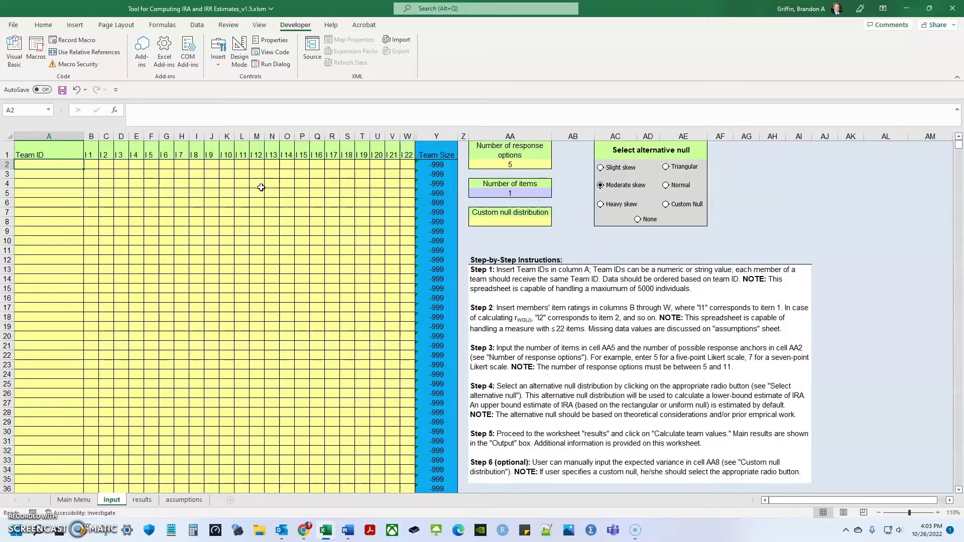
pyautogui.press('Down')
pyautogui.press('Down')
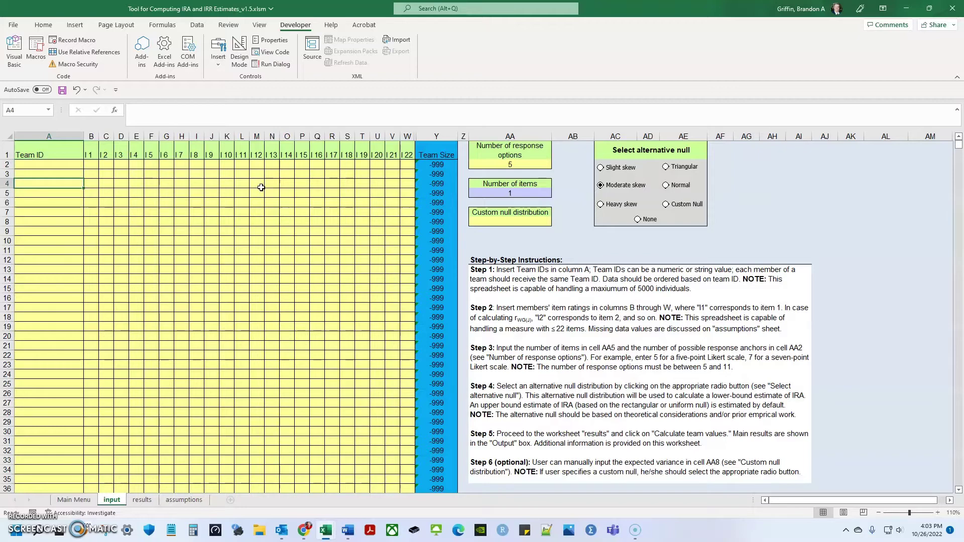
pyautogui.press('Down')
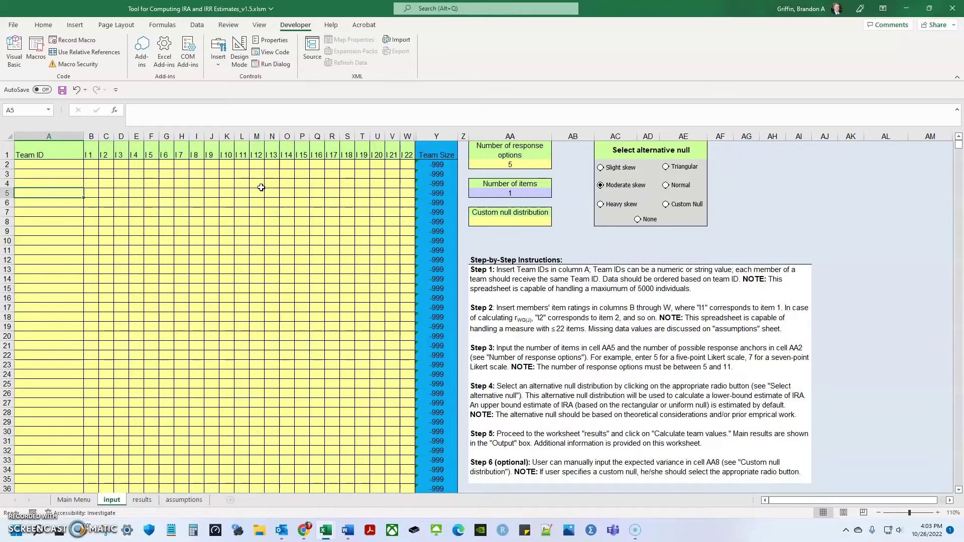
pyautogui.press('Up')
pyautogui.press('Up')
pyautogui.press('Up')
pyautogui.press('Right')
pyautogui.press('Right')
pyautogui.press('Right')
pyautogui.press('Right')
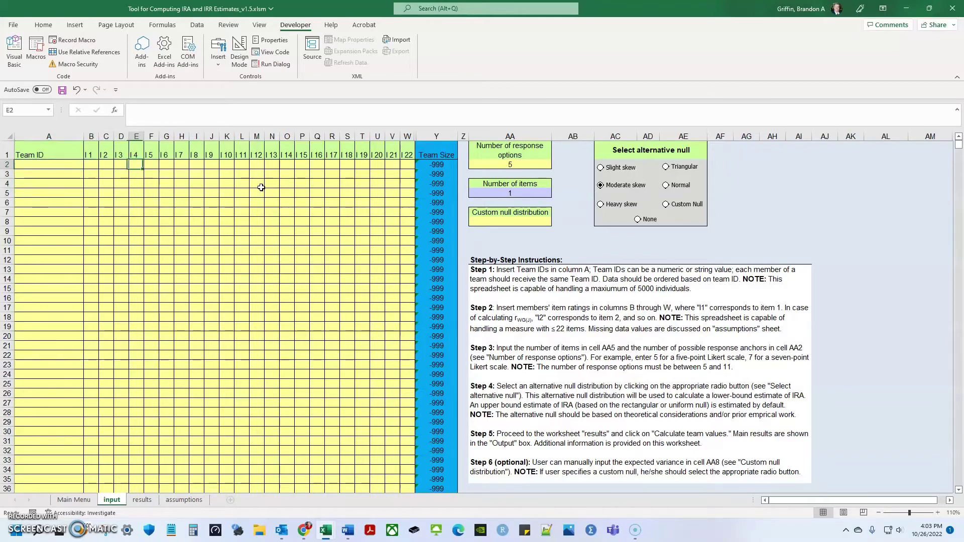
pyautogui.press('Right')
pyautogui.press('Right')
pyautogui.press('Right')
pyautogui.press('Right')
pyautogui.press('Right')
pyautogui.press('Right')
pyautogui.press('Right')
pyautogui.press('Right')
pyautogui.press('Right')
pyautogui.press('Right')
pyautogui.press('Right')
pyautogui.press('Right')
pyautogui.press('Right')
pyautogui.press('Right')
pyautogui.press('Right')
pyautogui.press('Right')
pyautogui.press('Right')
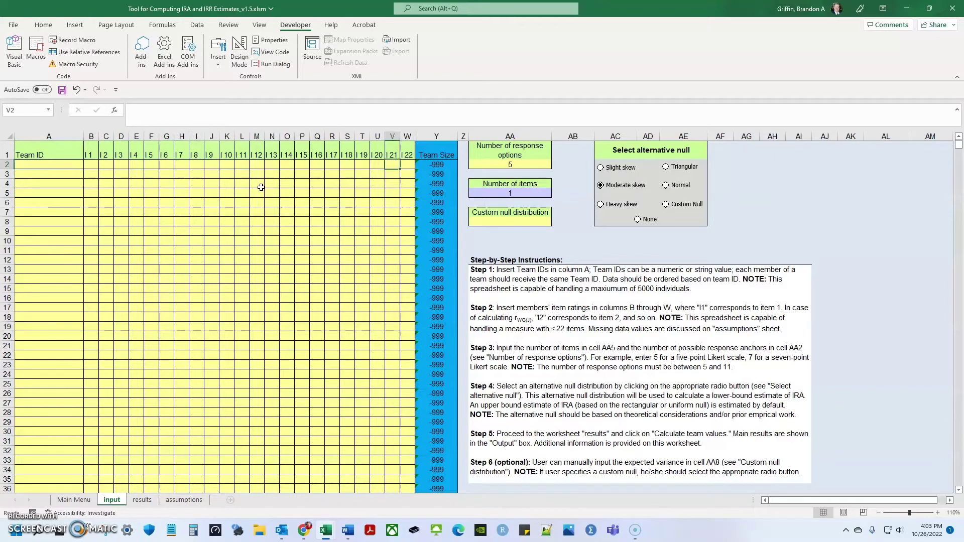
pyautogui.press('Left')
pyautogui.press('Left')
pyautogui.press('Left')
pyautogui.press('Left')
pyautogui.press('Left')
pyautogui.press('Left')
pyautogui.press('Left')
pyautogui.press('Left')
pyautogui.press('Left')
pyautogui.press('Left')
pyautogui.press('Left')
pyautogui.press('Left')
pyautogui.press('Left')
pyautogui.press('Left')
pyautogui.press('Left')
pyautogui.press('Left')
pyautogui.press('Left')
pyautogui.press('Left')
pyautogui.press('Left')
pyautogui.press('Left')
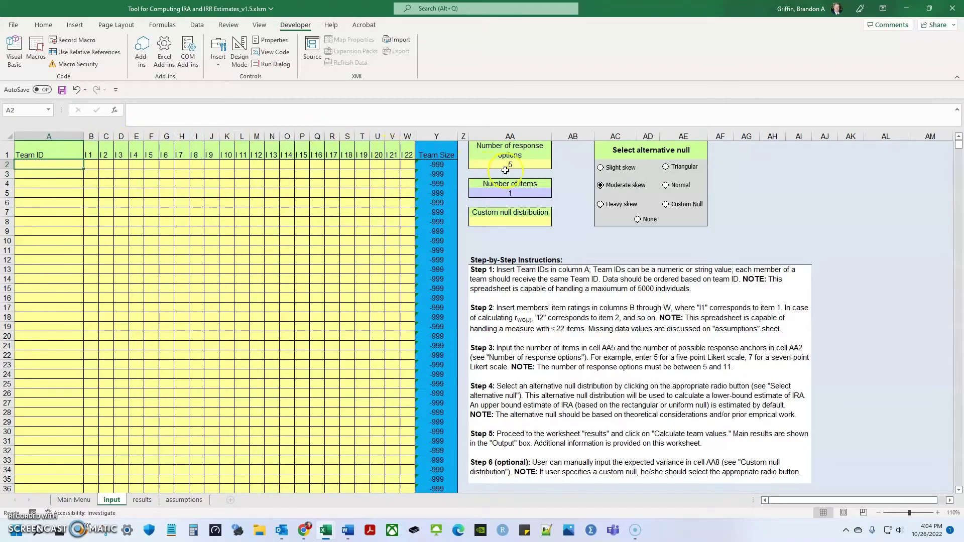
pyautogui.click(506, 164)
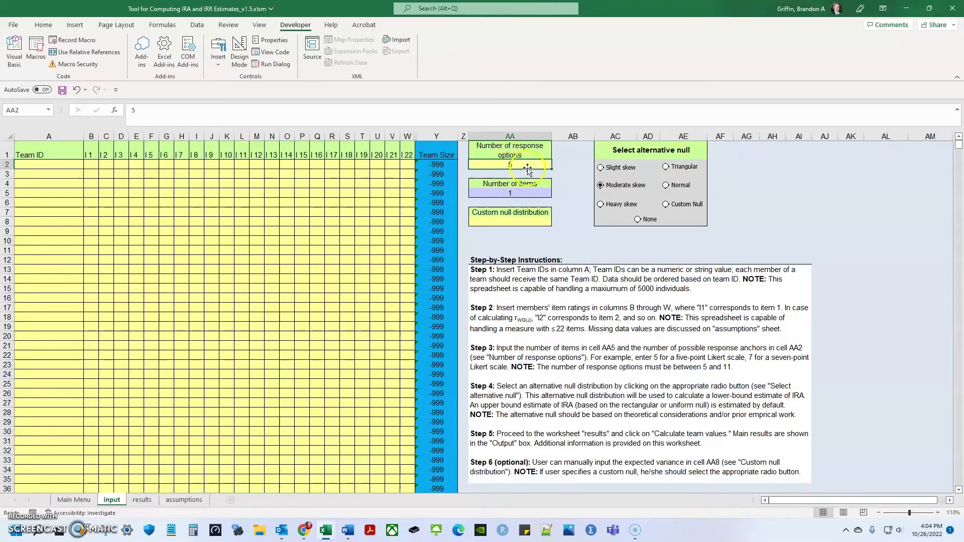
pyautogui.click(527, 193)
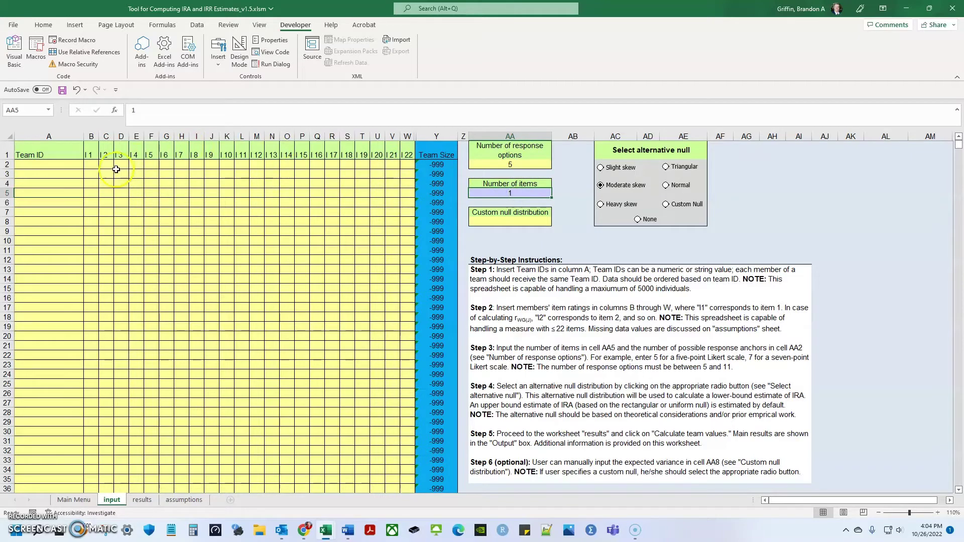
pyautogui.click(96, 167)
pyautogui.moveTo(96, 167)
pyautogui.mouseDown()
pyautogui.moveTo(398, 156)
pyautogui.moveTo(327, 154)
pyautogui.moveTo(377, 165)
pyautogui.mouseUp()
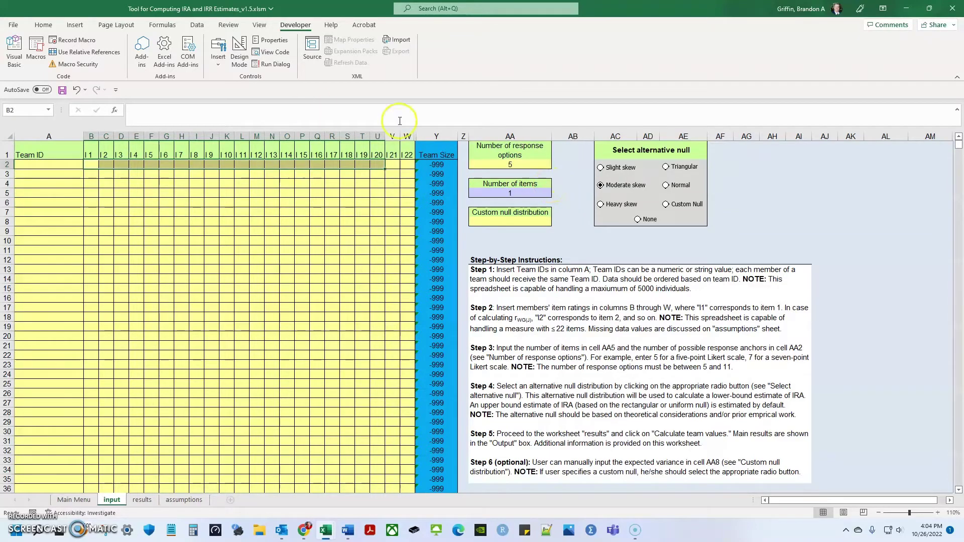
pyautogui.click(707, 153)
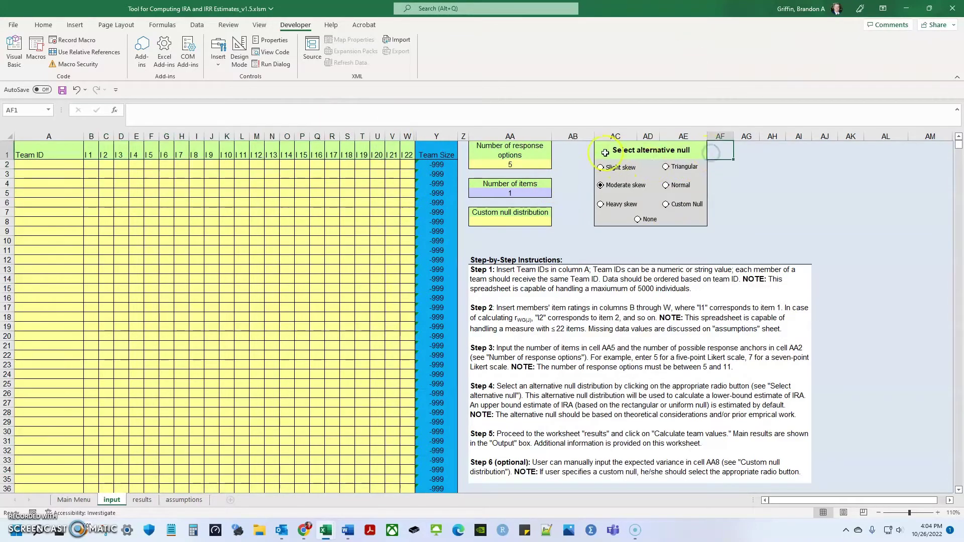
pyautogui.click(581, 153)
pyautogui.press('Left')
pyautogui.press('Left')
pyautogui.press('Left')
pyautogui.press('Left')
pyautogui.press('Left')
pyautogui.press('Left')
pyautogui.press('Left')
pyautogui.press('Left')
pyautogui.press('Left')
pyautogui.press('Left')
pyautogui.press('Left')
pyautogui.press('Left')
pyautogui.press('Left')
pyautogui.press('Left')
pyautogui.press('Left')
pyautogui.press('Left')
pyautogui.press('Left')
pyautogui.press('Left')
pyautogui.press('Left')
pyautogui.press('Left')
pyautogui.press('Left')
pyautogui.press('Left')
pyautogui.press('Left')
pyautogui.press('Left')
pyautogui.press('Left')
pyautogui.press('Left')
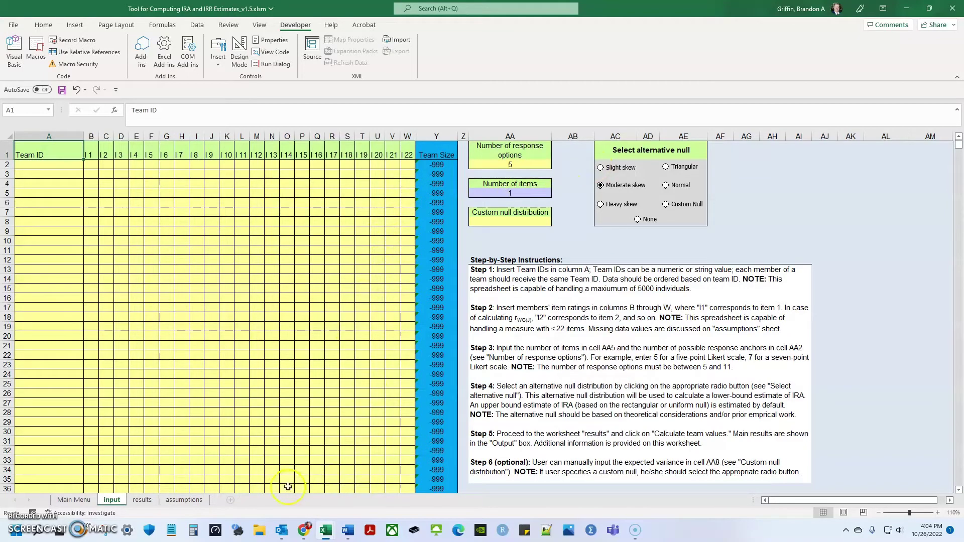
pyautogui.click(607, 193)
pyautogui.click(625, 191)
# Select cell A2, then the Team ID header cell on the input sheet.
pyautogui.click(56, 163)
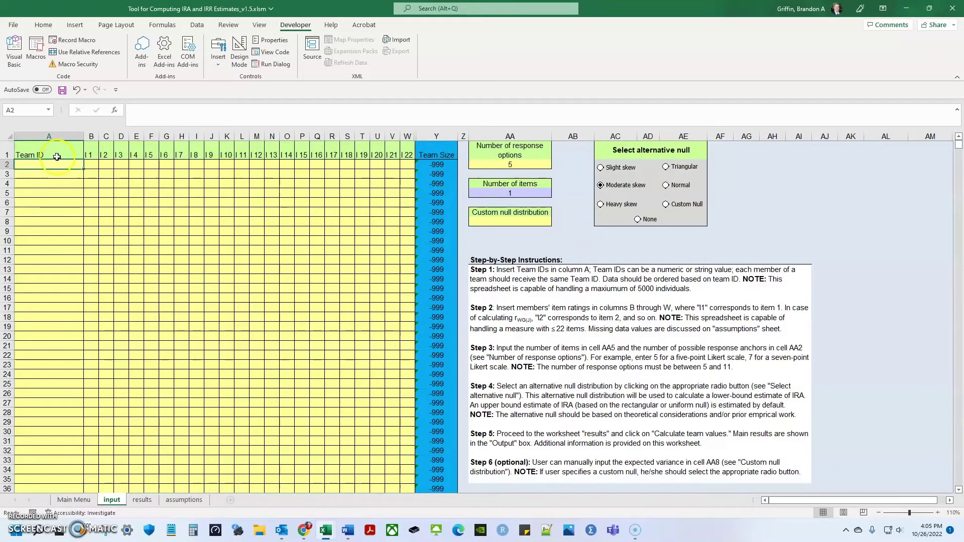
pyautogui.click(56, 157)
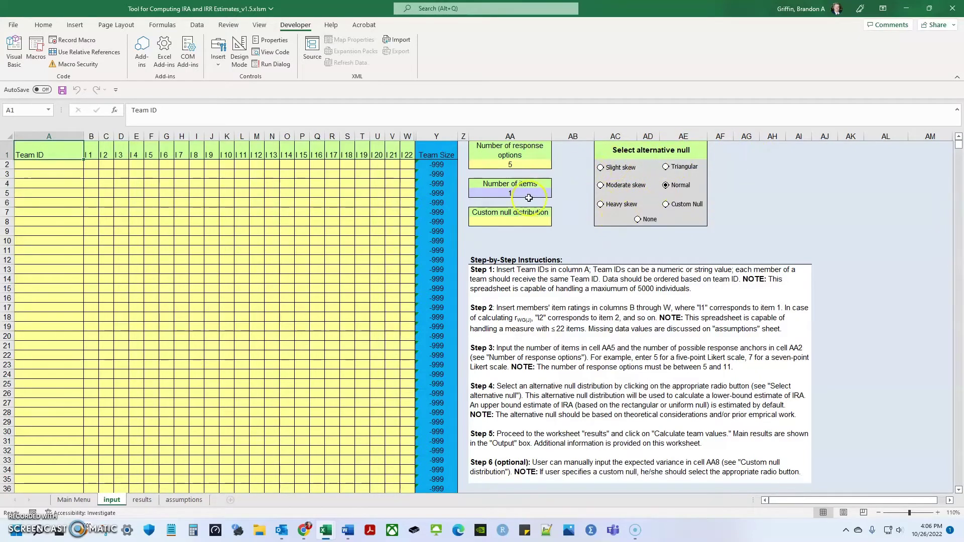
# Inspect the uniform rWG mean and Moderate skew null on the zoomed results sheet, then switch to Word.
pyautogui.click(142, 500)
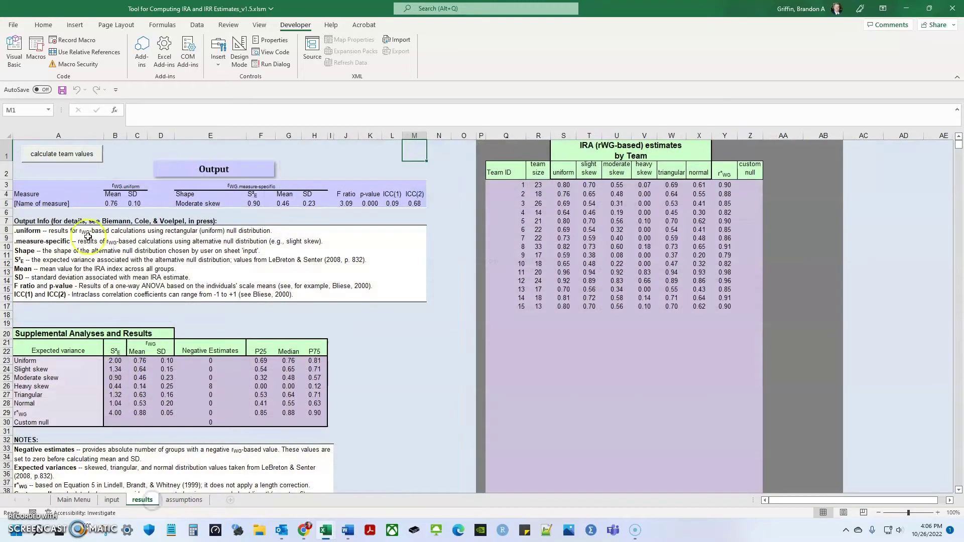
pyautogui.click(115, 204)
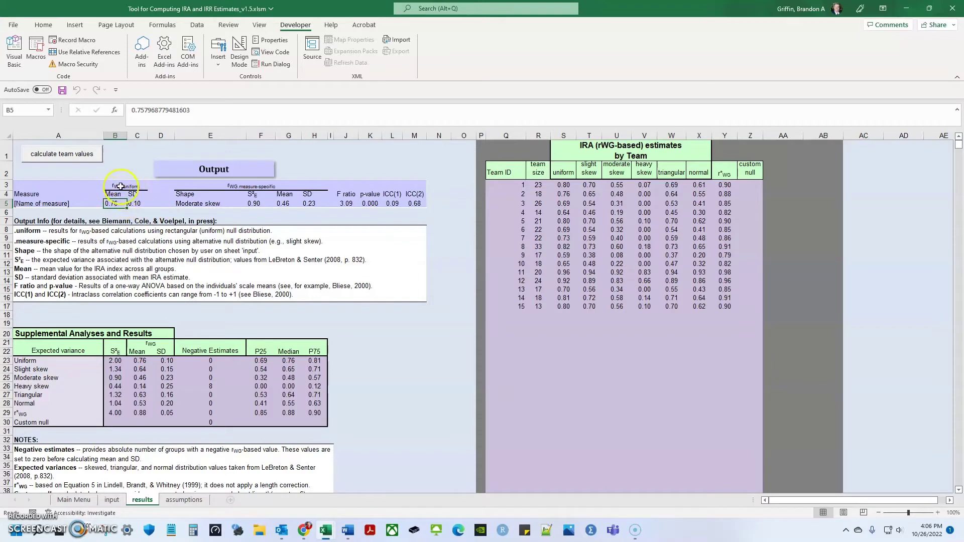
pyautogui.click(121, 186)
pyautogui.click(938, 512)
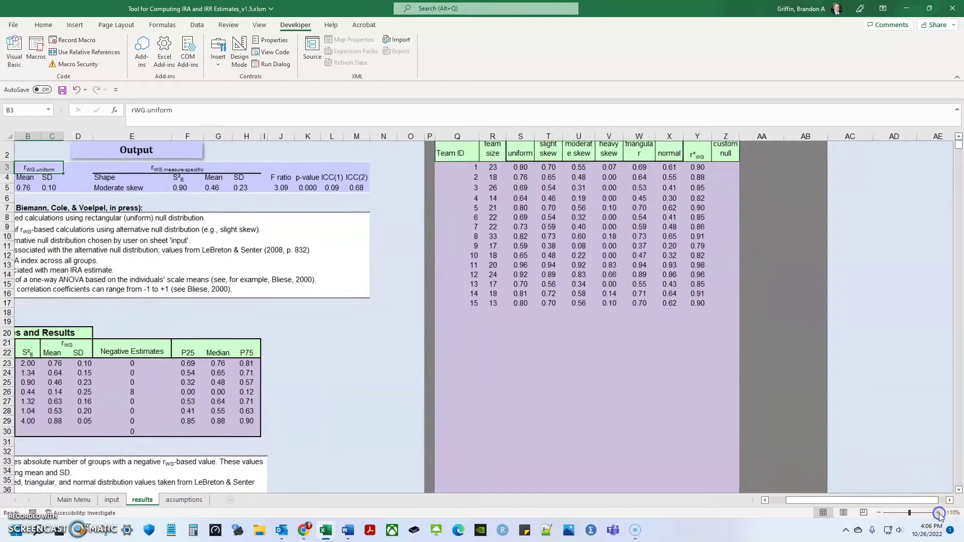
pyautogui.moveTo(835, 502); pyautogui.dragTo(817, 501)
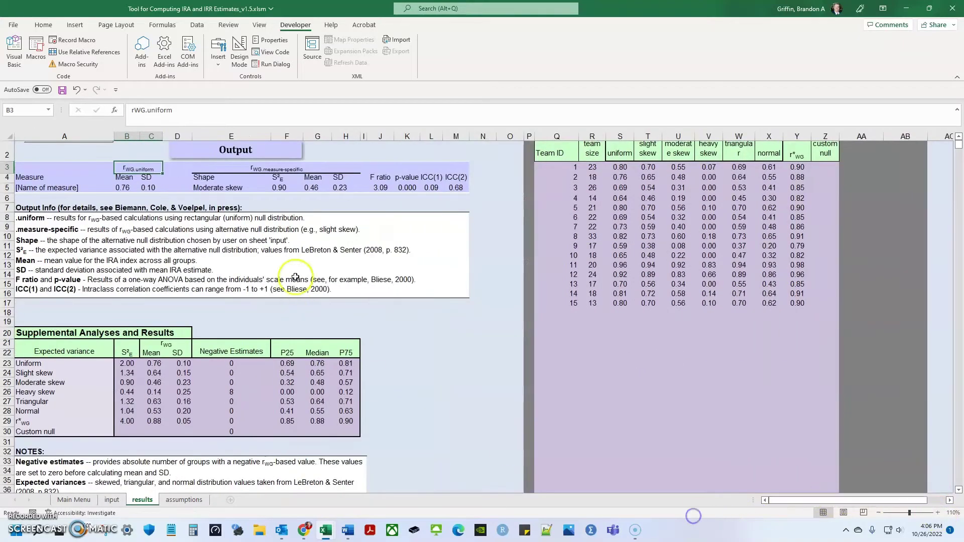
pyautogui.scroll(1, 248, 208)
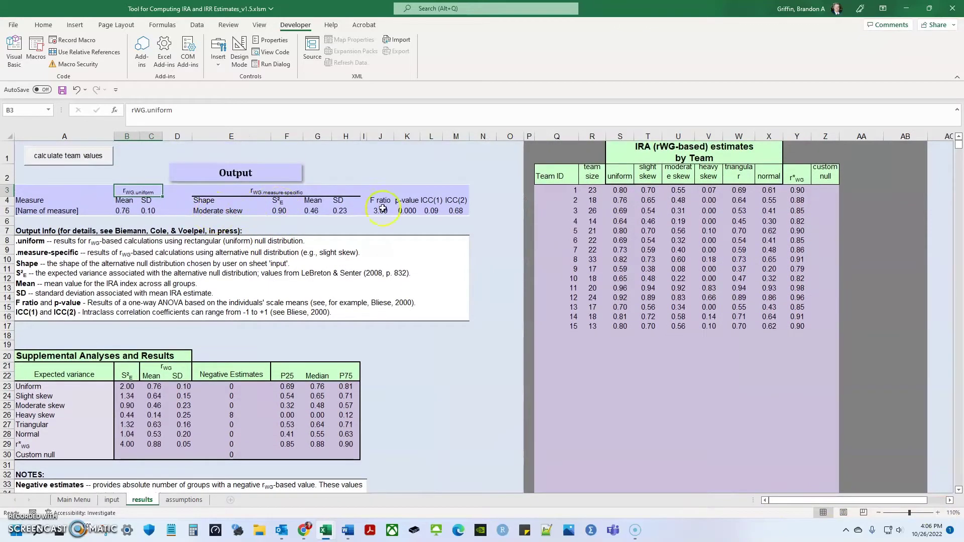
pyautogui.click(245, 212)
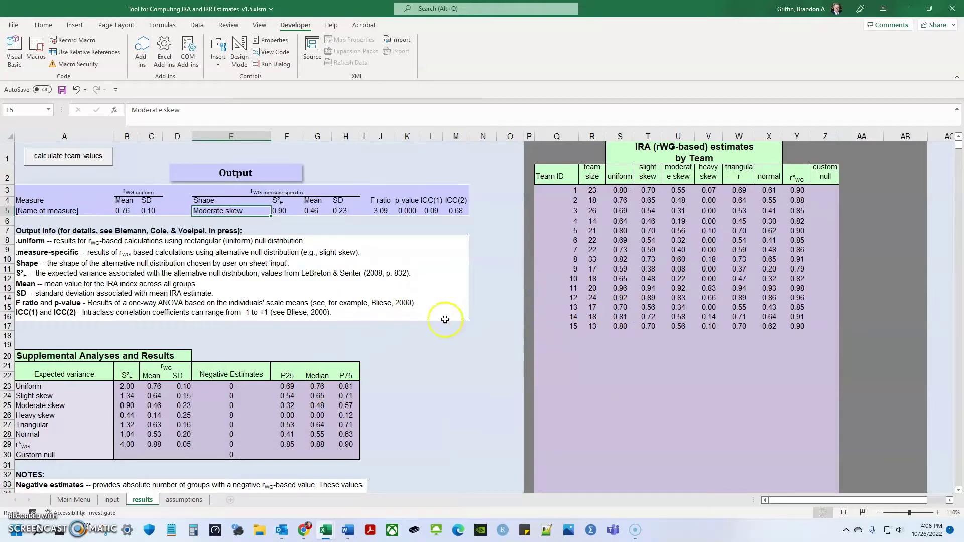
pyautogui.click(348, 530)
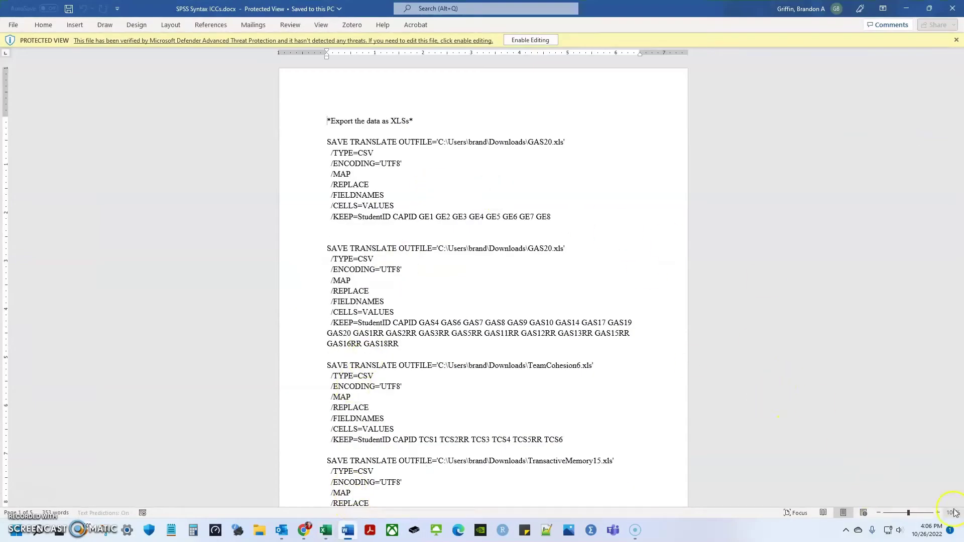
pyautogui.click(937, 513)
pyautogui.click(937, 513)
pyautogui.click(937, 513)
pyautogui.click(937, 513)
pyautogui.click(938, 513)
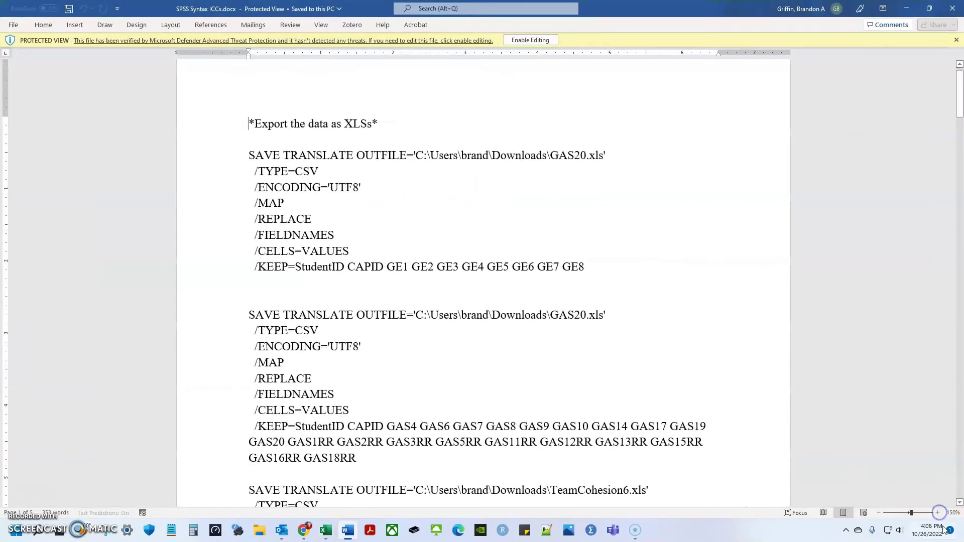
pyautogui.click(938, 513)
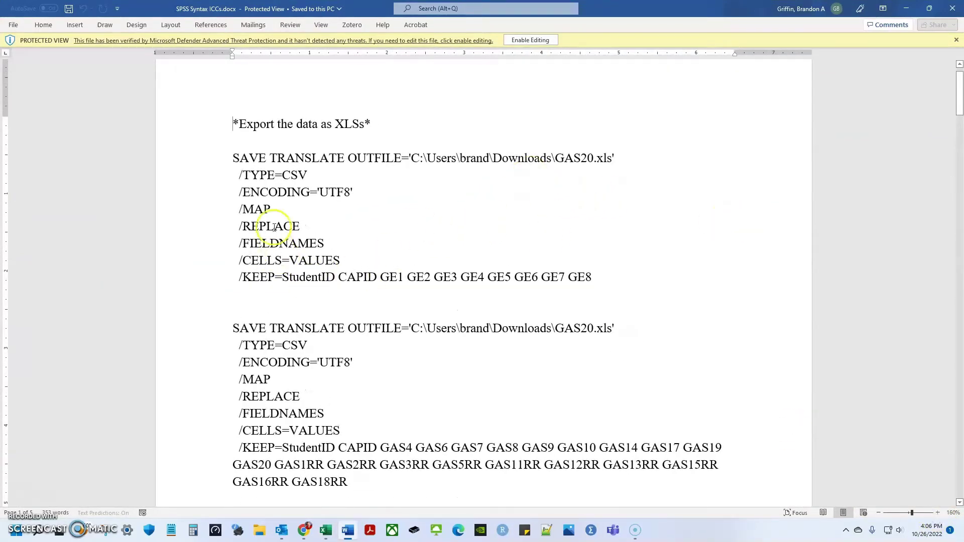
pyautogui.moveTo(234, 157); pyautogui.dragTo(419, 153)
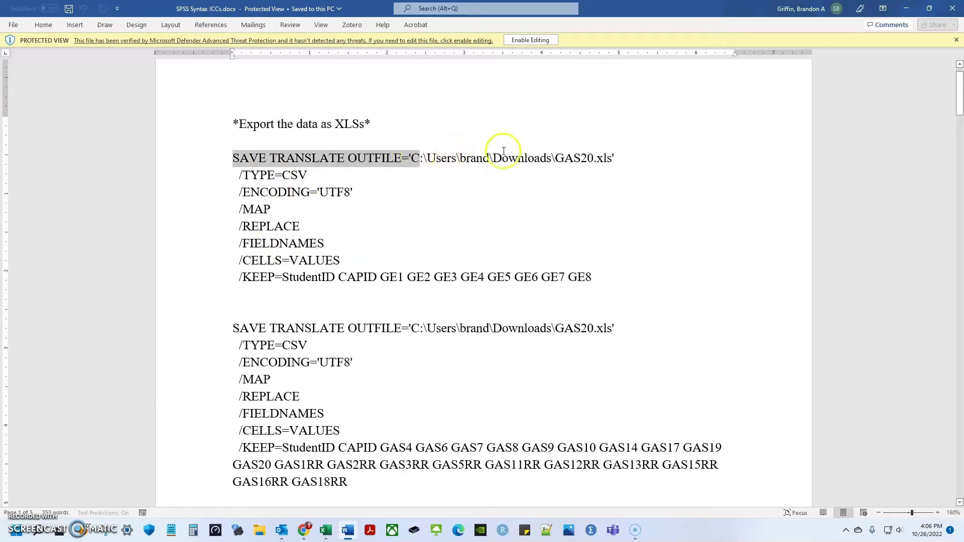
pyautogui.moveTo(592, 158); pyautogui.dragTo(564, 158)
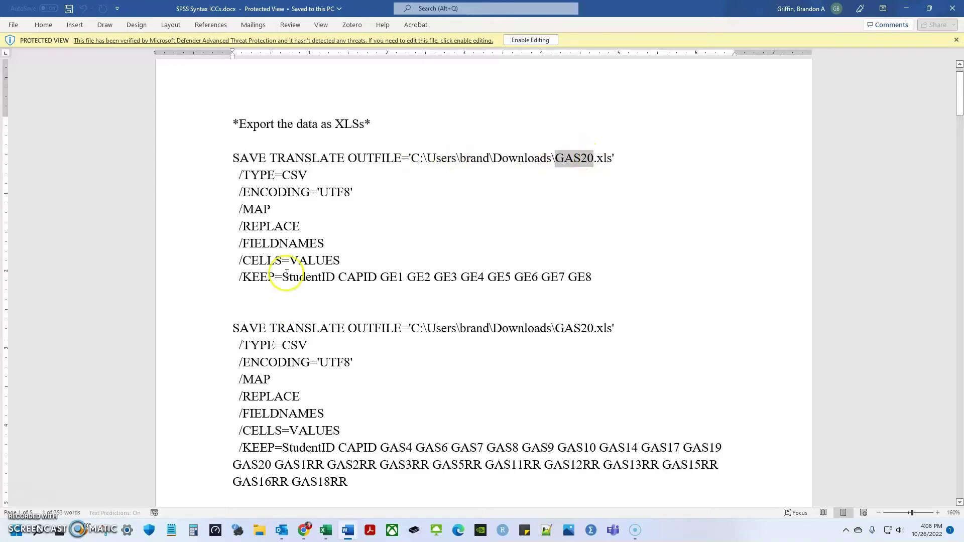
pyautogui.moveTo(290, 277); pyautogui.dragTo(377, 282)
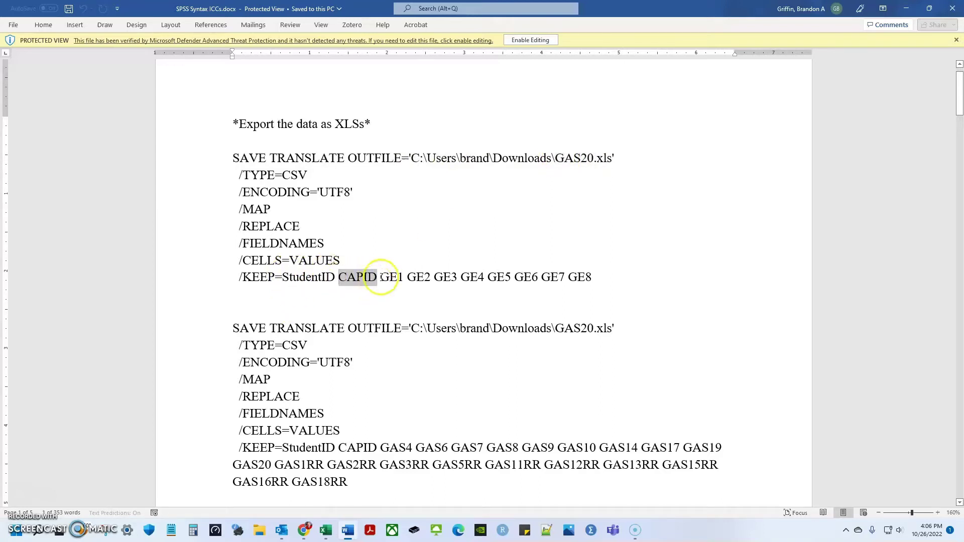
pyautogui.moveTo(380, 277); pyautogui.dragTo(577, 283)
pyautogui.click(567, 301)
pyautogui.scroll(-4, 566, 301)
pyautogui.scroll(5, 547, 252)
pyautogui.scroll(-1, 543, 210)
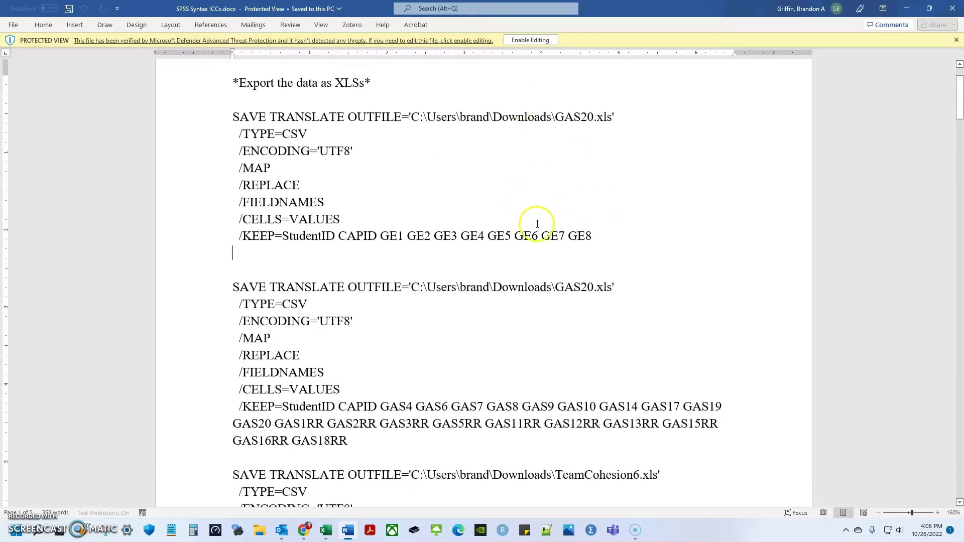
pyautogui.scroll(-1, 537, 223)
pyautogui.moveTo(370, 398); pyautogui.dragTo(222, 252)
pyautogui.click(340, 369)
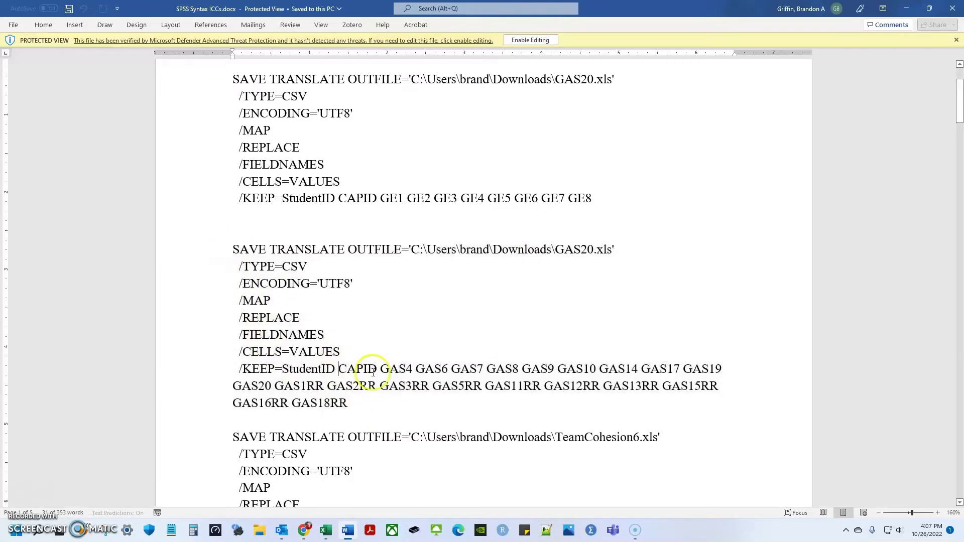
pyautogui.moveTo(353, 386); pyautogui.dragTo(377, 386)
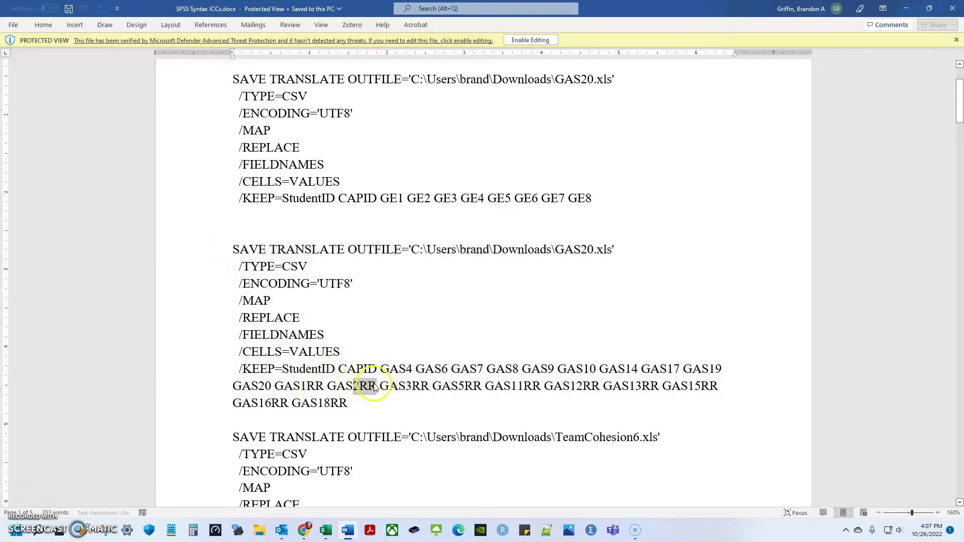
pyautogui.click(449, 385)
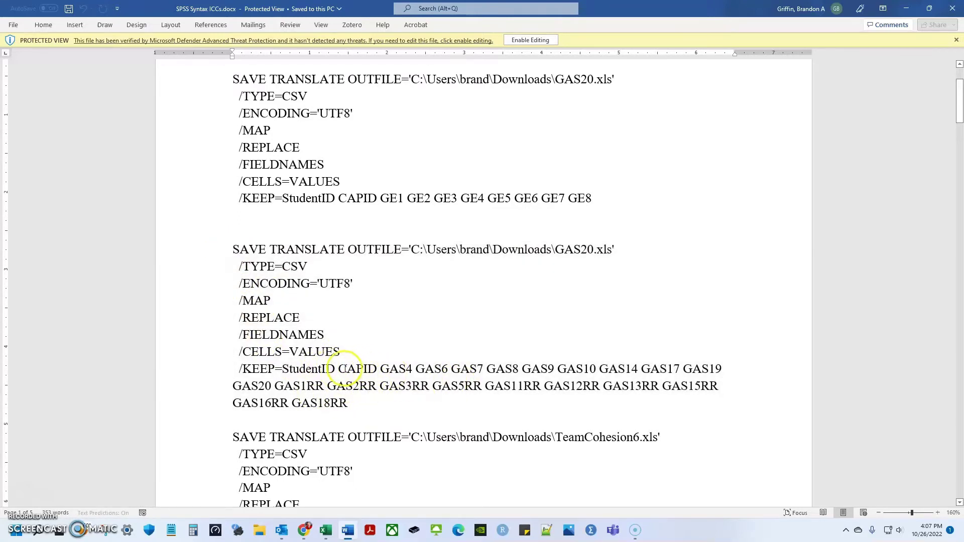
pyautogui.doubleClick(346, 369)
pyautogui.click(413, 370)
pyautogui.moveTo(322, 533)
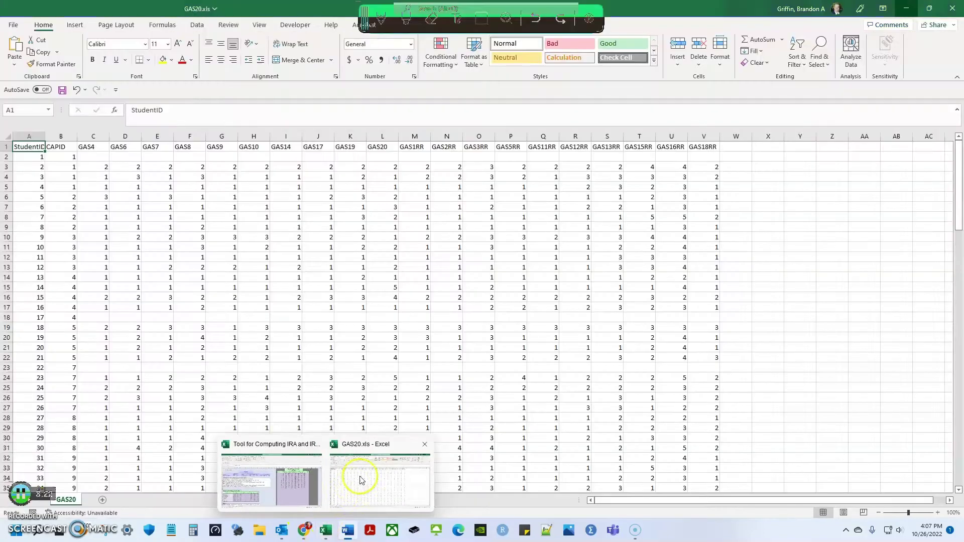
# Bring the GAS20 workbook forward and find the stray value 137 below the data.
pyautogui.click(377, 472)
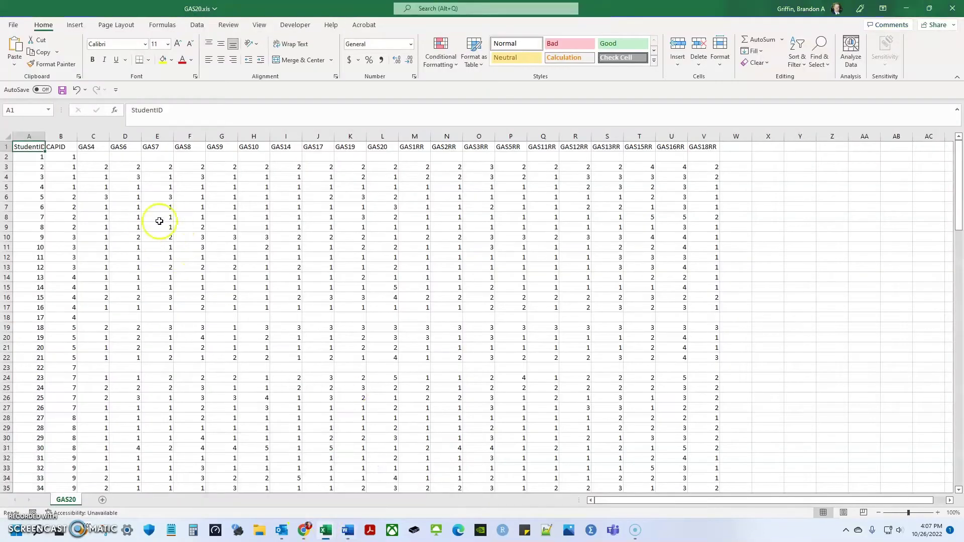
pyautogui.scroll(-20, 281, 301)
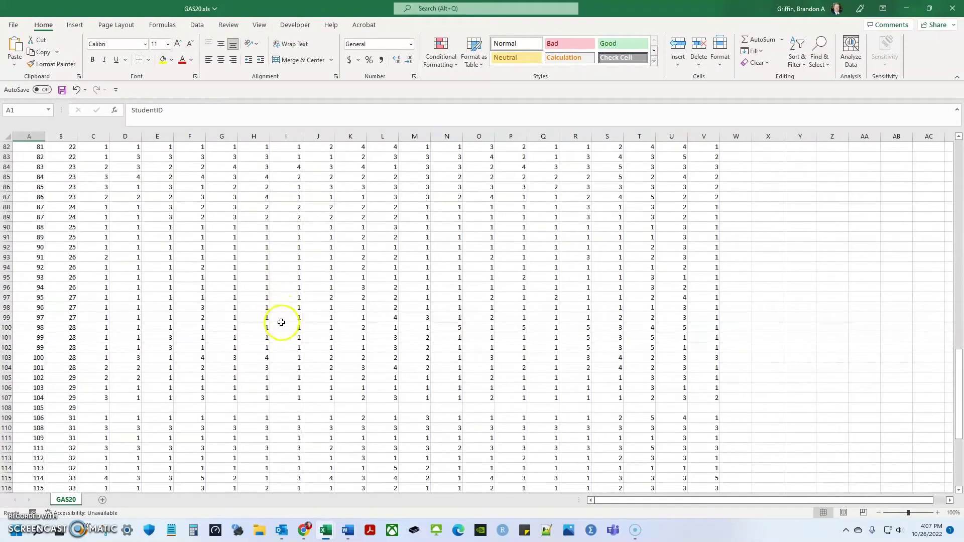
pyautogui.scroll(-9, 279, 323)
pyautogui.click(41, 393)
pyautogui.scroll(8, 141, 321)
pyautogui.scroll(-4, 112, 397)
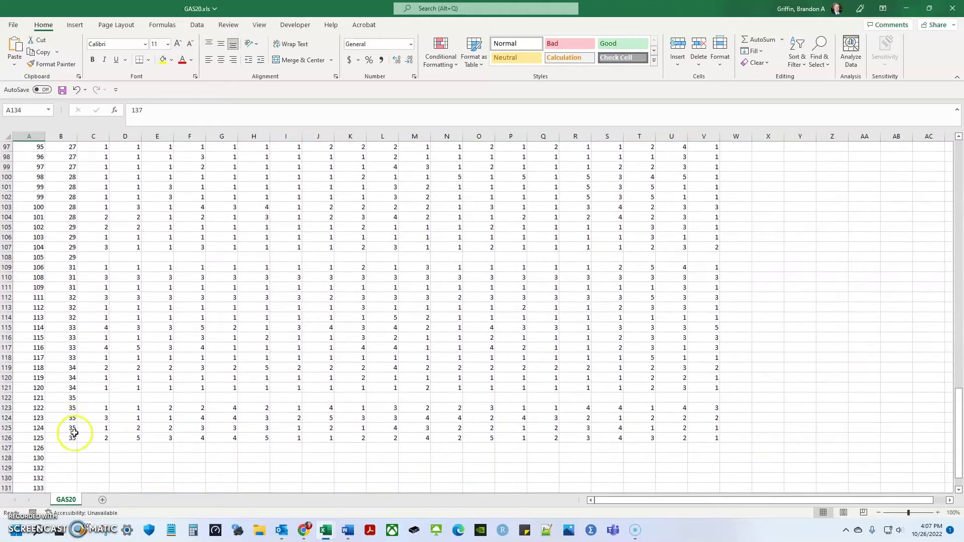
pyautogui.scroll(-3, 73, 438)
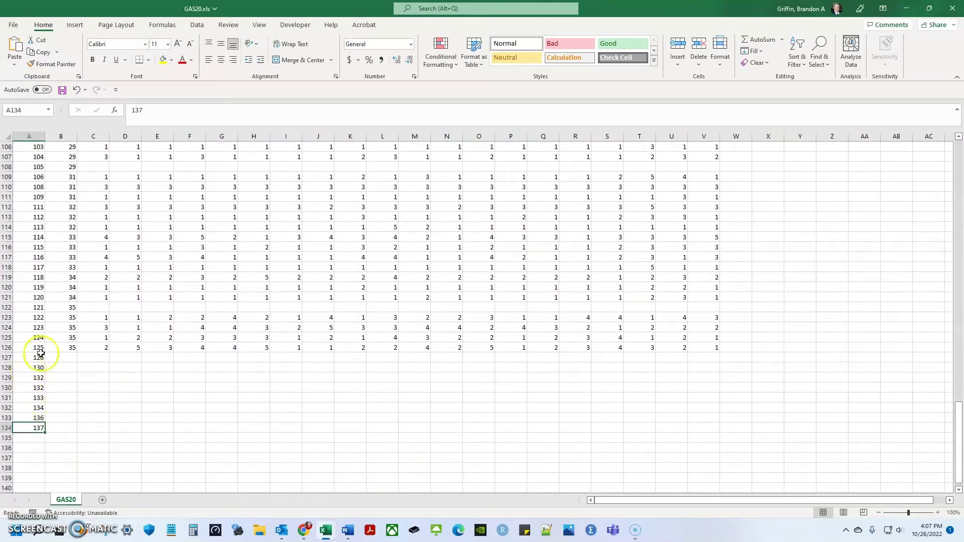
# Delete rows 127–134 holding the leftover IDs.
pyautogui.moveTo(41, 356); pyautogui.dragTo(35, 423)
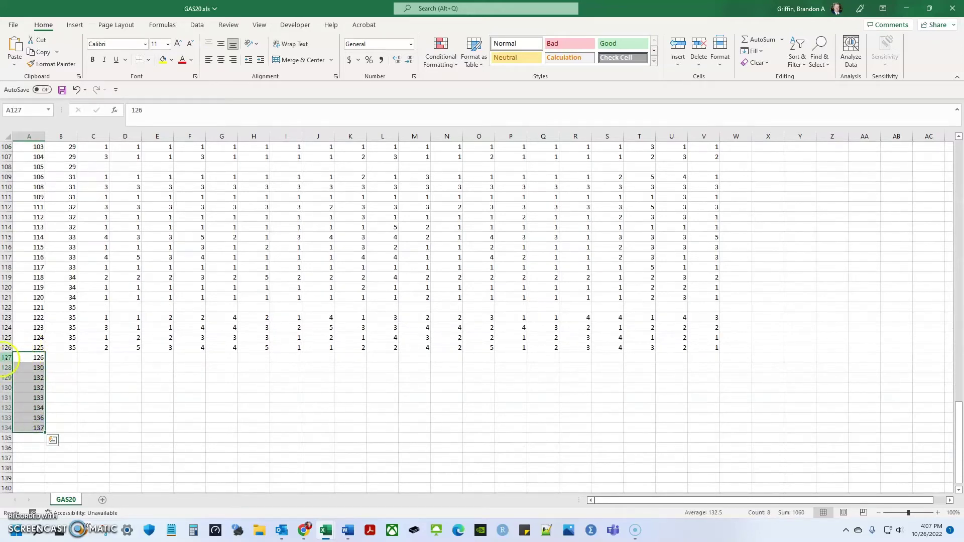
pyautogui.press('Down')
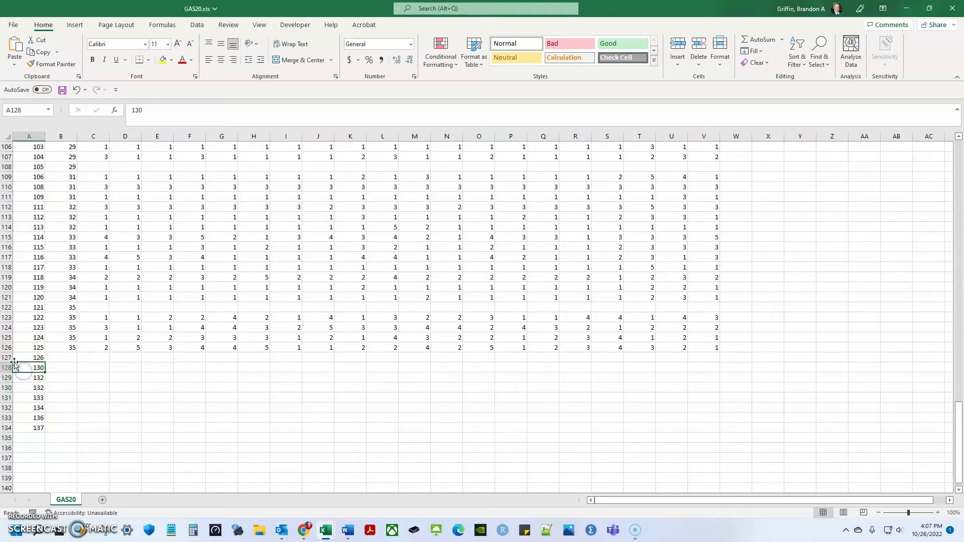
pyautogui.moveTo(7, 360); pyautogui.dragTo(7, 428)
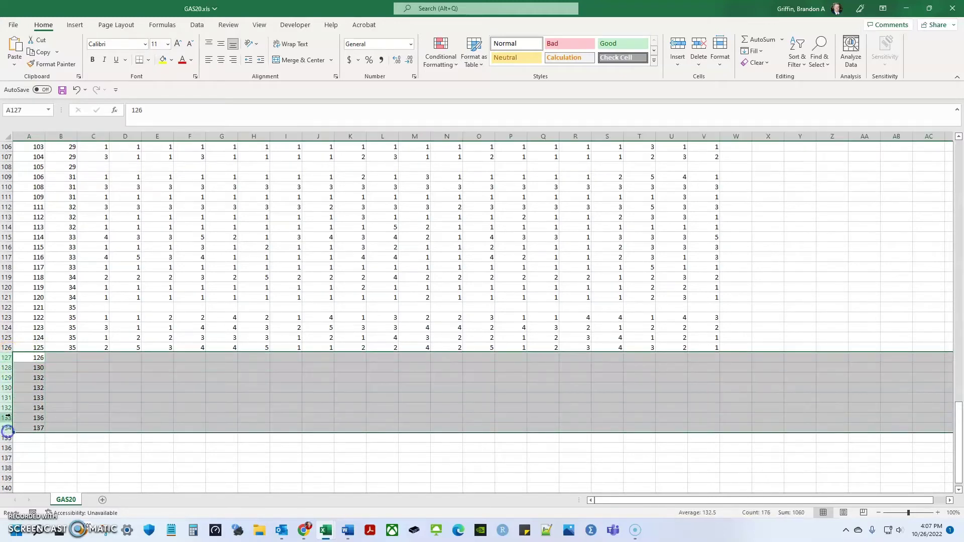
pyautogui.rightClick(7, 418)
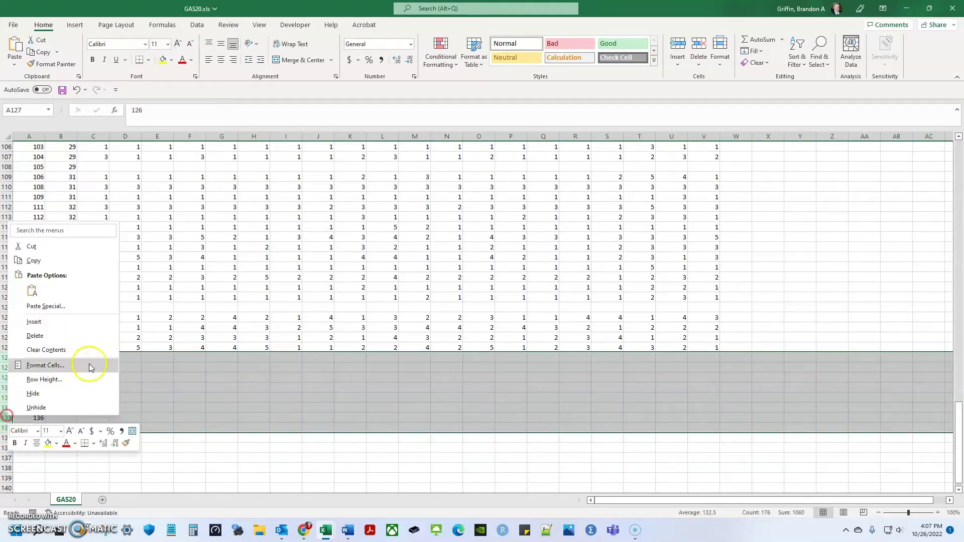
pyautogui.click(92, 333)
# Select the data block B1:V126 from the CAPID header using Ctrl+Shift+arrows.
pyautogui.scroll(20, 403, 395)
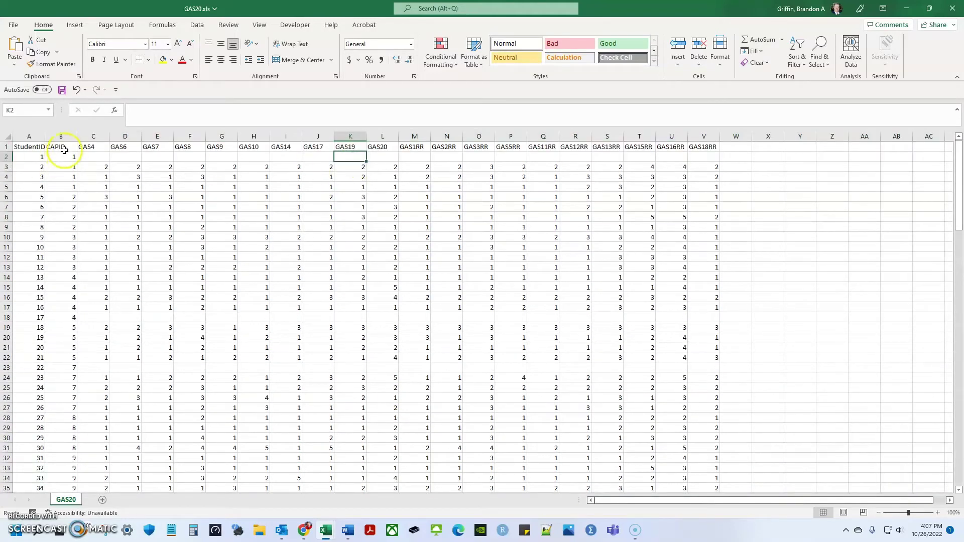
pyautogui.click(63, 146)
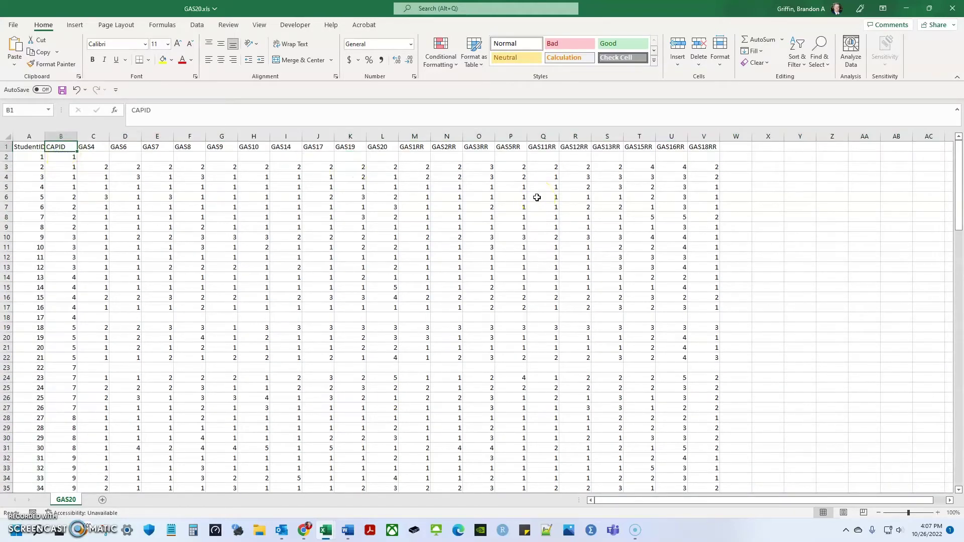
pyautogui.hotkey('ctrl', 'Down')
pyautogui.press('Down')
pyautogui.hotkey('ctrl', 'Up')
pyautogui.hotkey('ctrl', 'Up')
pyautogui.press('Down')
pyautogui.press('Left')
pyautogui.press('Right')
pyautogui.press('Up')
pyautogui.hotkey('ctrl', 'shift', 'Right')
pyautogui.hotkey('ctrl', 'shift', 'Down')
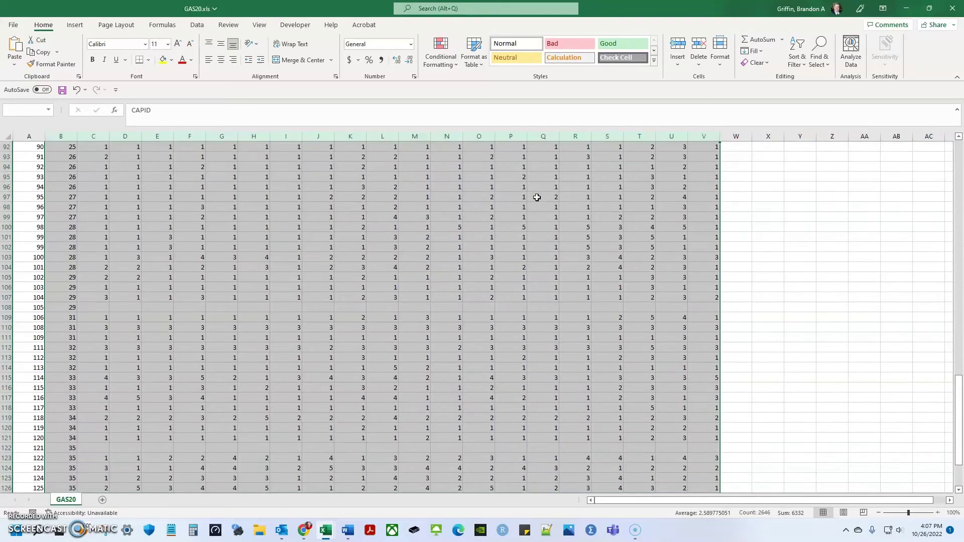
# Copy the CAPID and rating range B2:V126 from GAS20.
pyautogui.click(504, 195)
pyautogui.scroll(-7, 131, 336)
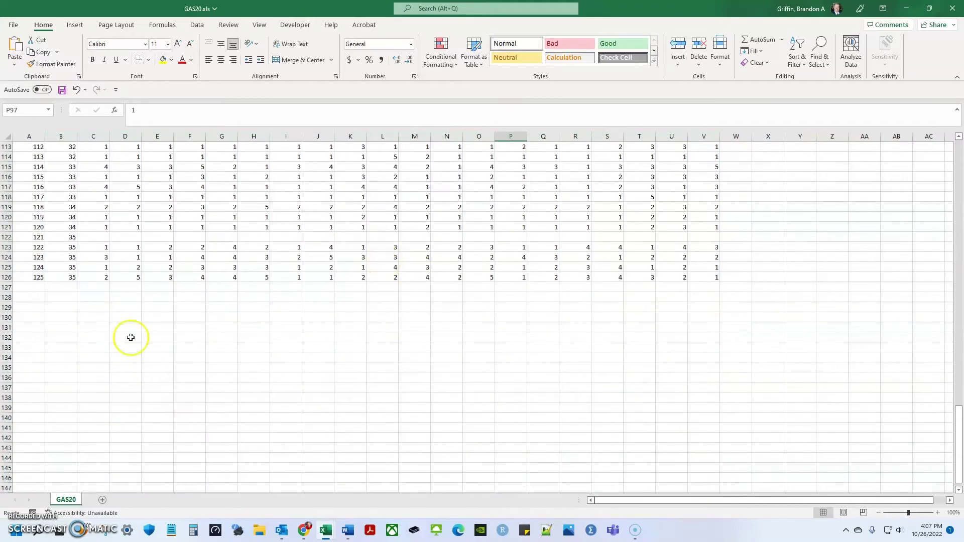
pyautogui.click(73, 278)
pyautogui.hotkey('ctrl', 'shift', 'Right')
pyautogui.hotkey('ctrl', 'shift', 'Up')
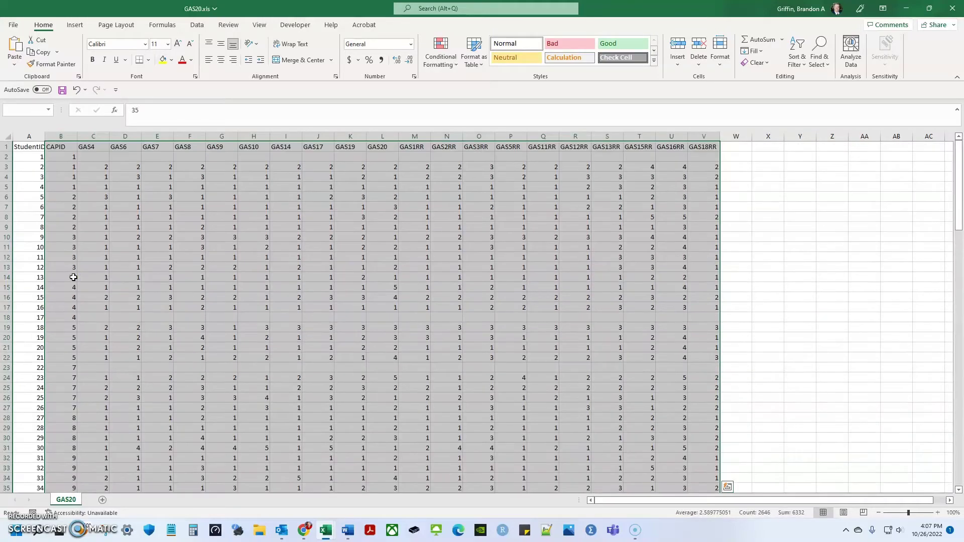
pyautogui.hotkey('ctrl', 'q')
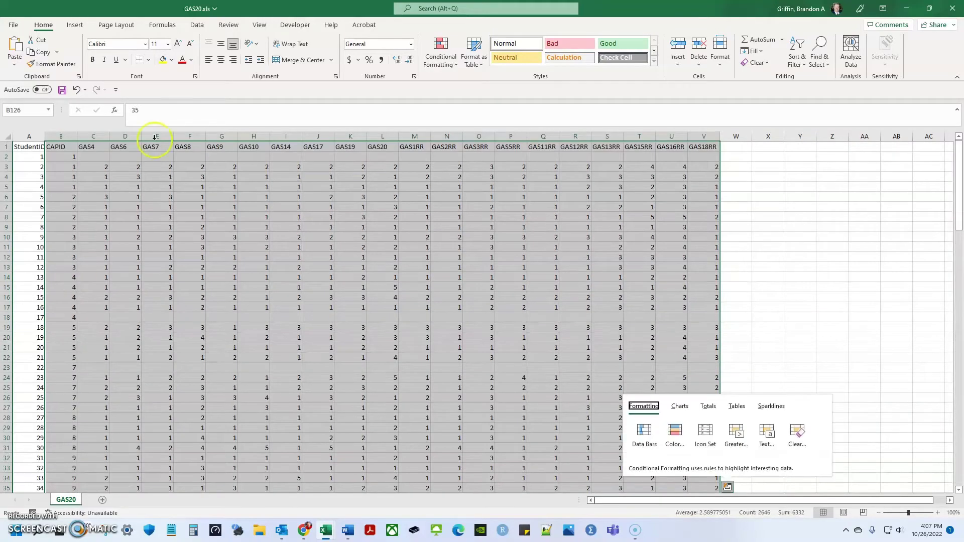
pyautogui.press('Escape')
pyautogui.click(53, 157)
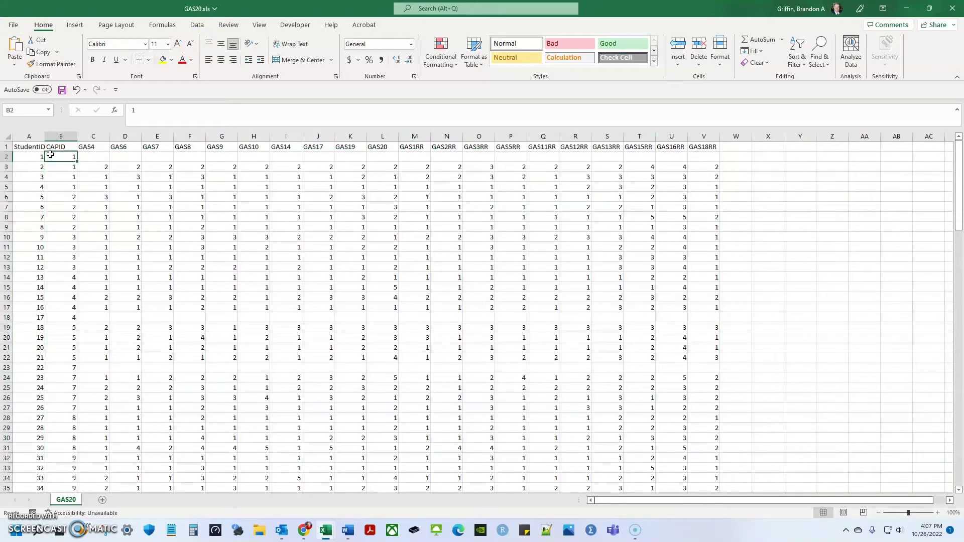
pyautogui.hotkey('shift', 'Right')
pyautogui.hotkey('shift', 'Right')
pyautogui.hotkey('shift', 'Right')
pyautogui.hotkey('shift', 'Right')
pyautogui.hotkey('shift', 'Right')
pyautogui.hotkey('shift', 'Right')
pyautogui.hotkey('shift', 'Right')
pyautogui.hotkey('shift', 'Right')
pyautogui.hotkey('shift', 'Right')
pyautogui.hotkey('shift', 'Right')
pyautogui.hotkey('shift', 'Right')
pyautogui.hotkey('shift', 'Right')
pyautogui.hotkey('shift', 'Right')
pyautogui.hotkey('shift', 'Right')
pyautogui.hotkey('shift', 'Right')
pyautogui.hotkey('shift', 'Right')
pyautogui.hotkey('shift', 'Right')
pyautogui.hotkey('shift', 'Right')
pyautogui.hotkey('shift', 'Right')
pyautogui.hotkey('shift', 'Right')
pyautogui.hotkey('ctrl', 'shift', 'Down')
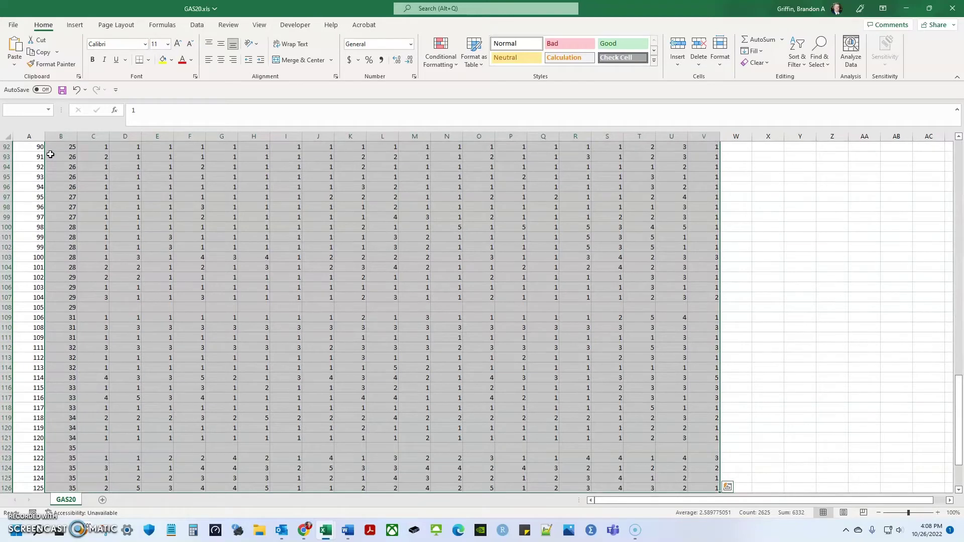
pyautogui.hotkey('ctrl', 'c')
# Minimize GAS20 and the Word syntax document, then show the tool's Main Menu sheet.
pyautogui.scroll(9, 588, 296)
pyautogui.scroll(20, 588, 295)
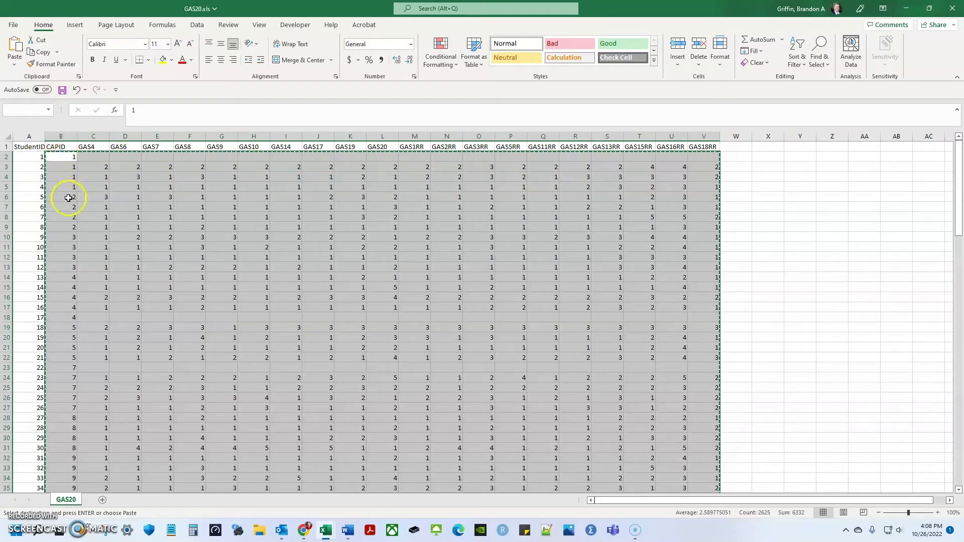
pyautogui.click(908, 9)
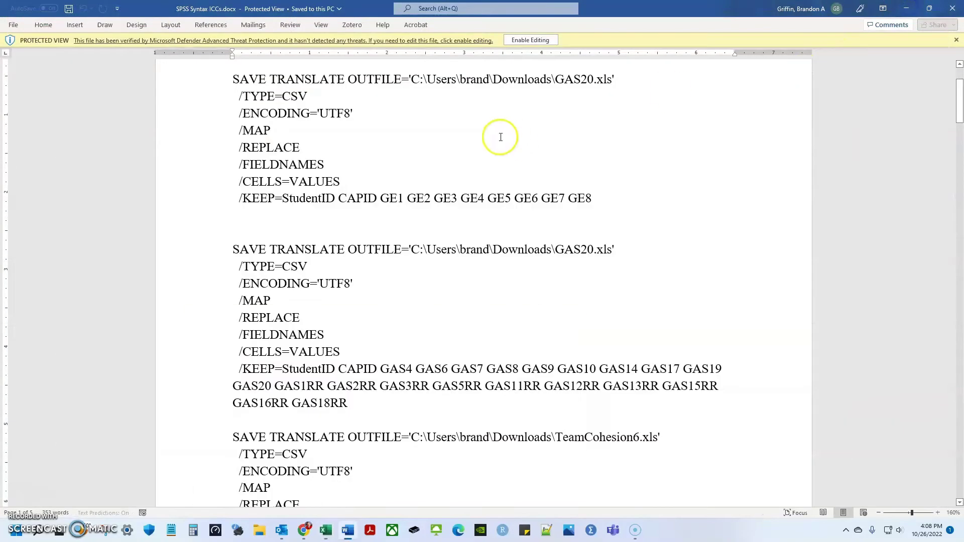
pyautogui.click(904, 9)
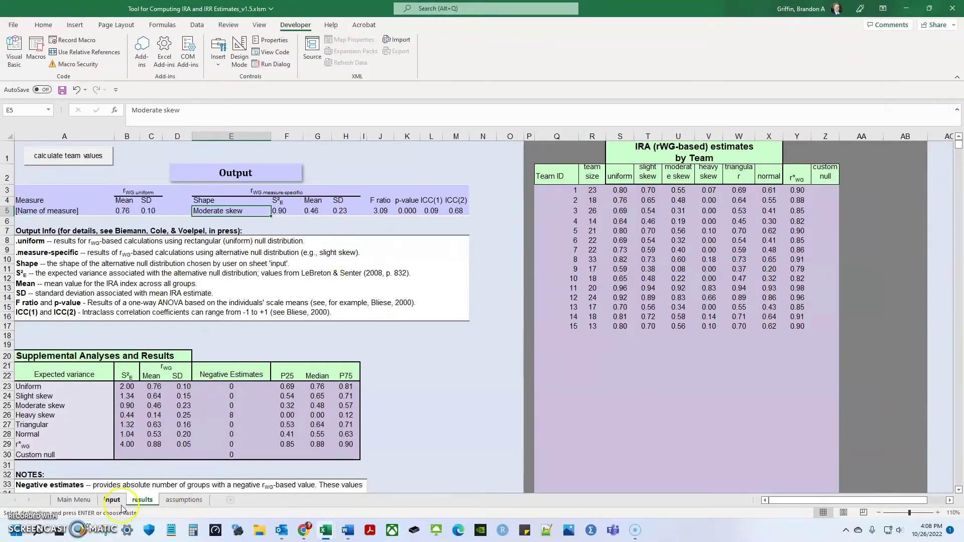
pyautogui.click(74, 500)
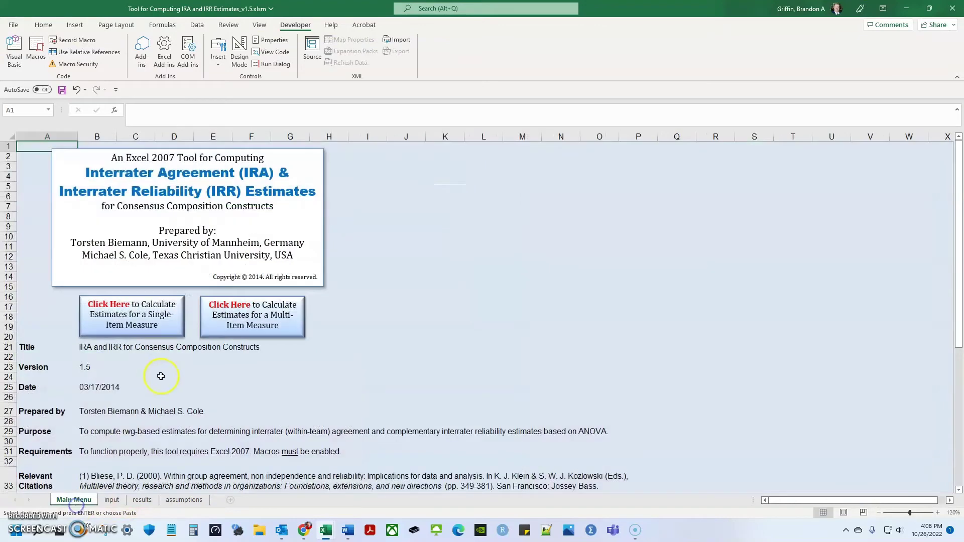
# Start the multi-item setup at cell A2 and re-copy the selected data in GAS20.
pyautogui.click(255, 327)
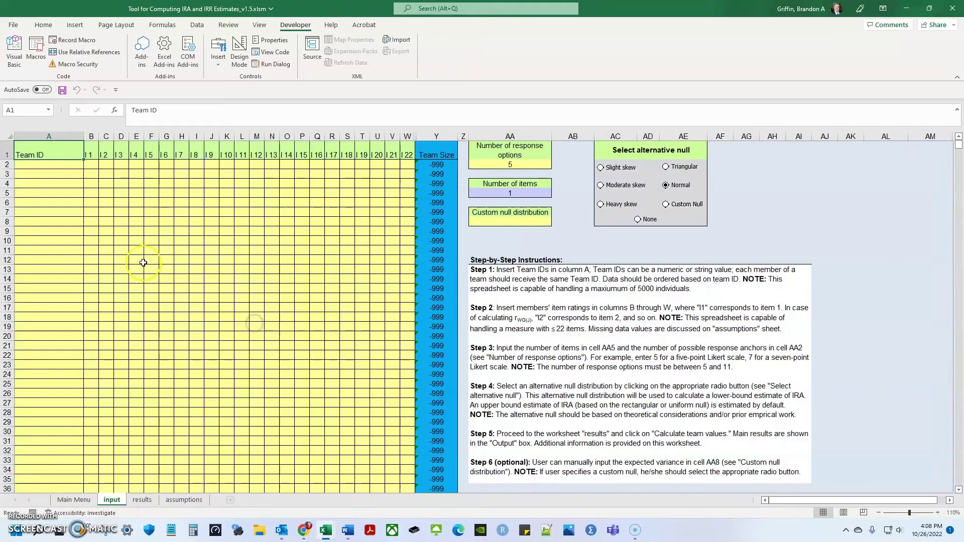
pyautogui.click(52, 163)
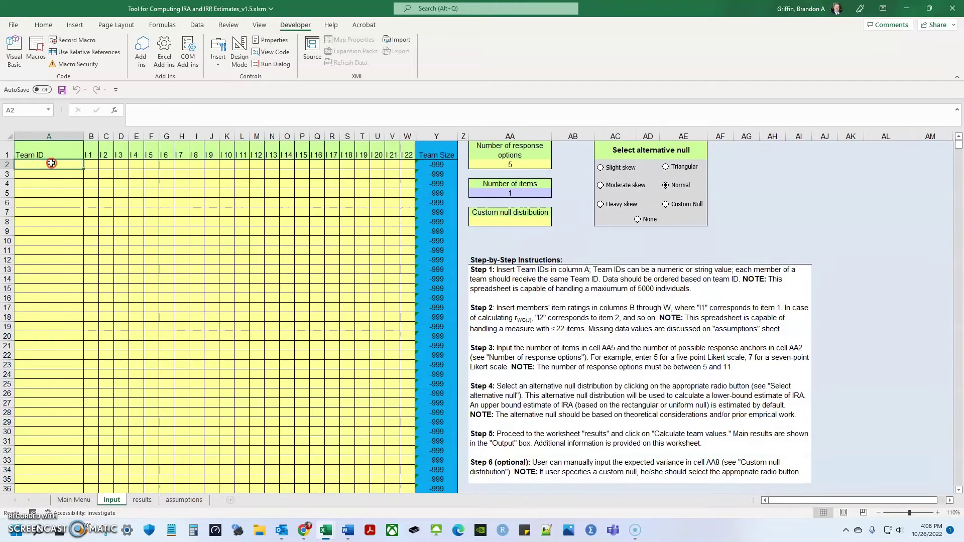
pyautogui.rightClick(52, 163)
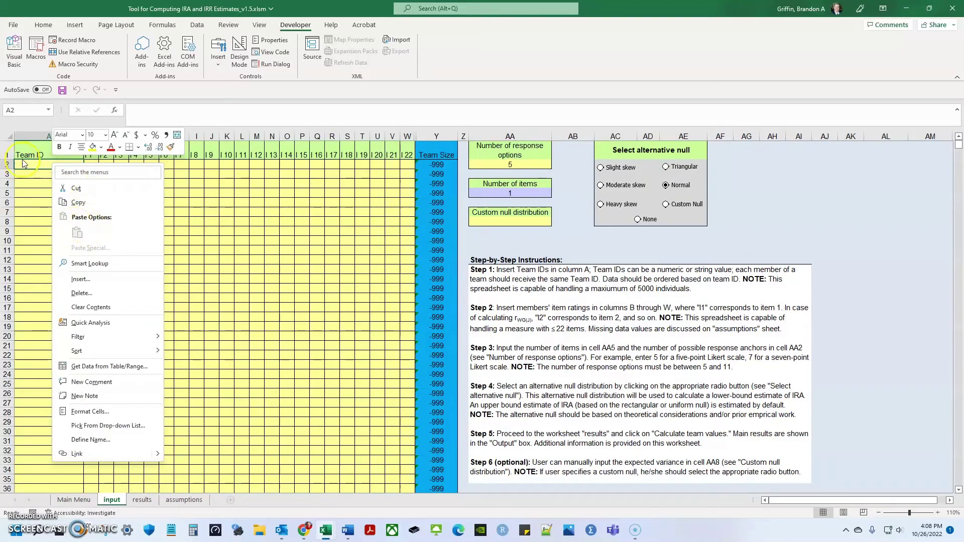
pyautogui.click(327, 532)
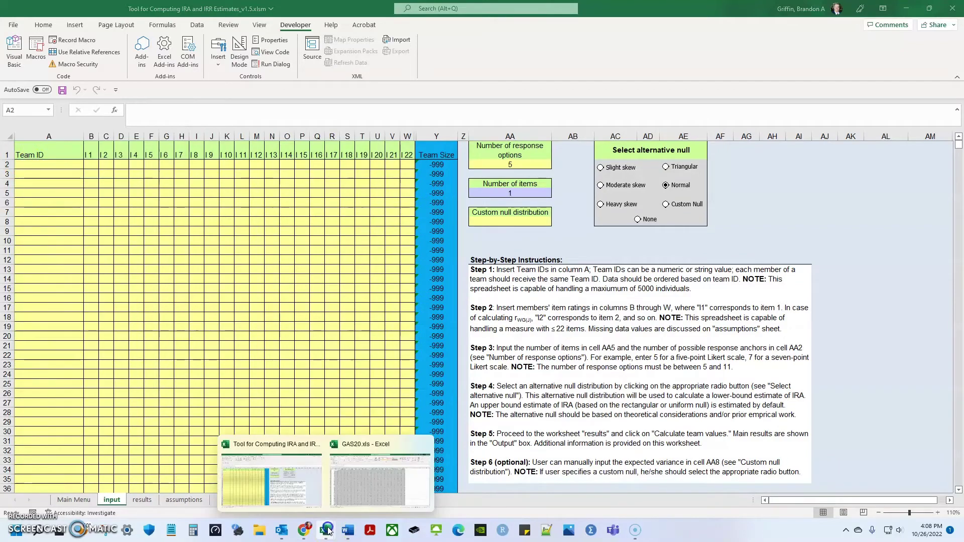
pyautogui.click(345, 497)
pyautogui.rightClick(396, 261)
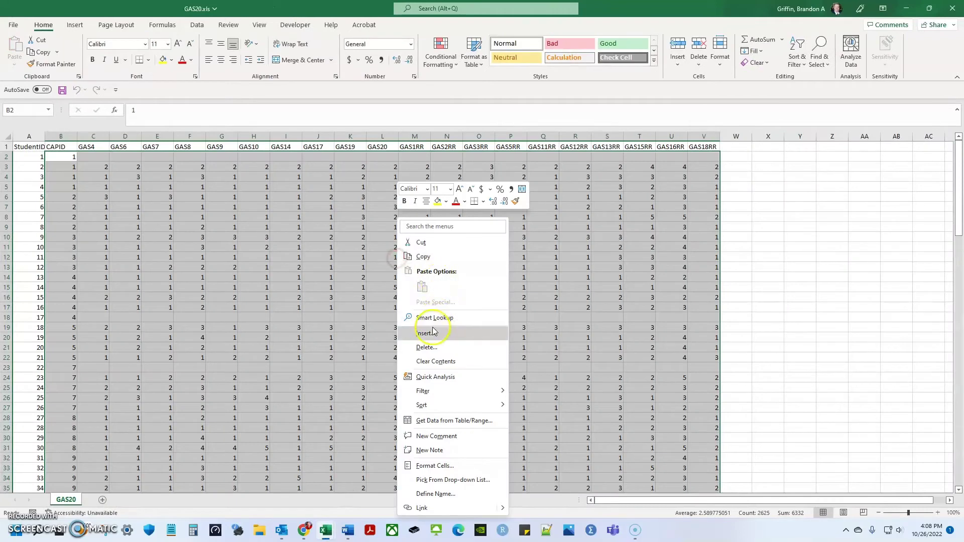
pyautogui.click(441, 257)
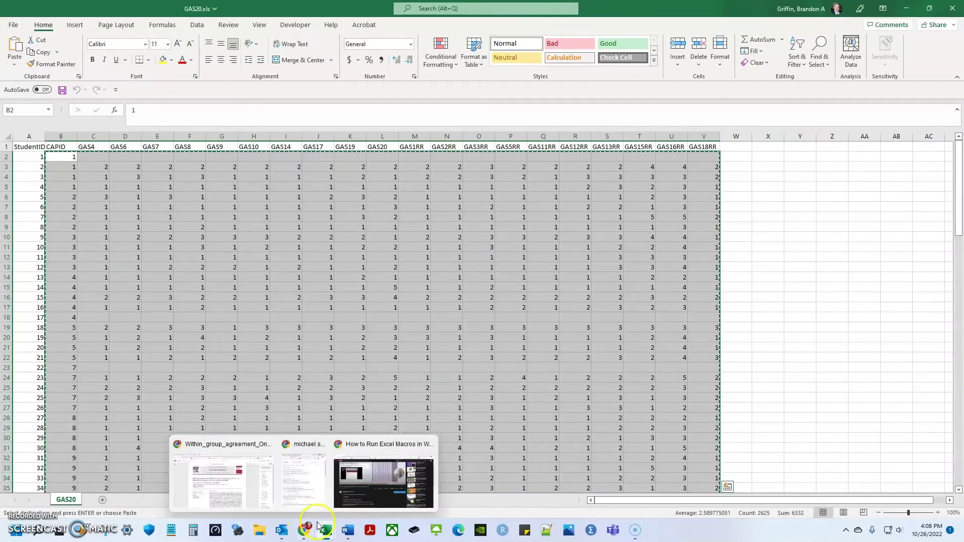
# Paste the GAS20 team data as values into A2 of the input sheet.
pyautogui.moveTo(322, 532)
pyautogui.click(304, 479)
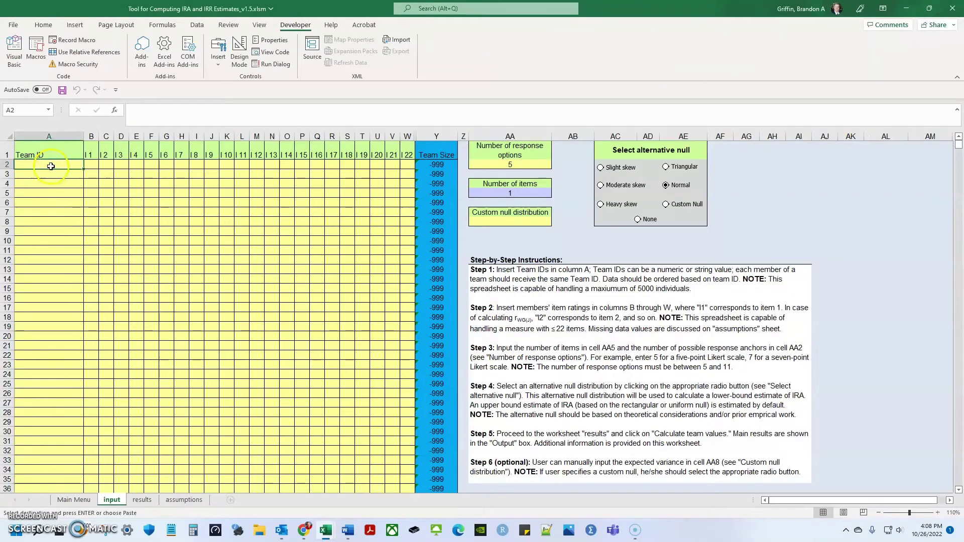
pyautogui.rightClick(50, 167)
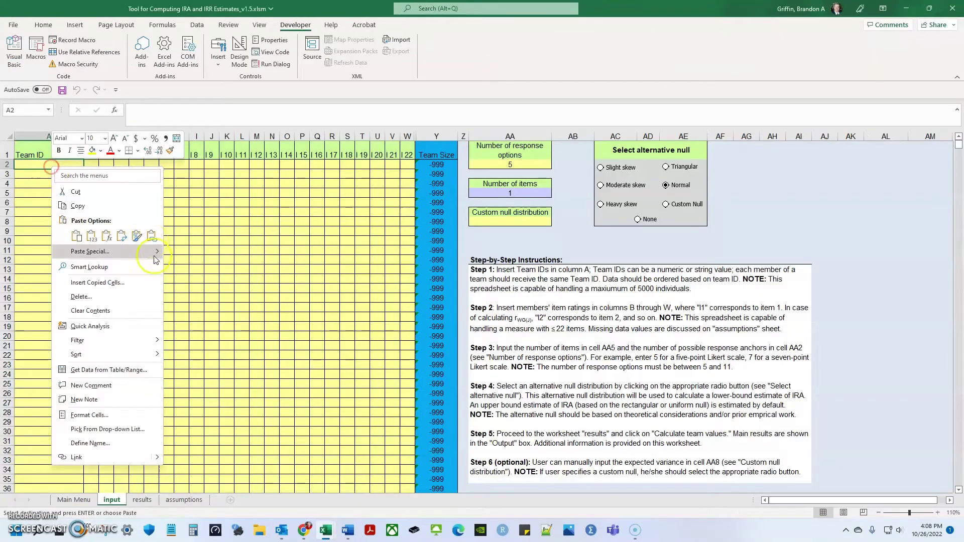
pyautogui.click(91, 235)
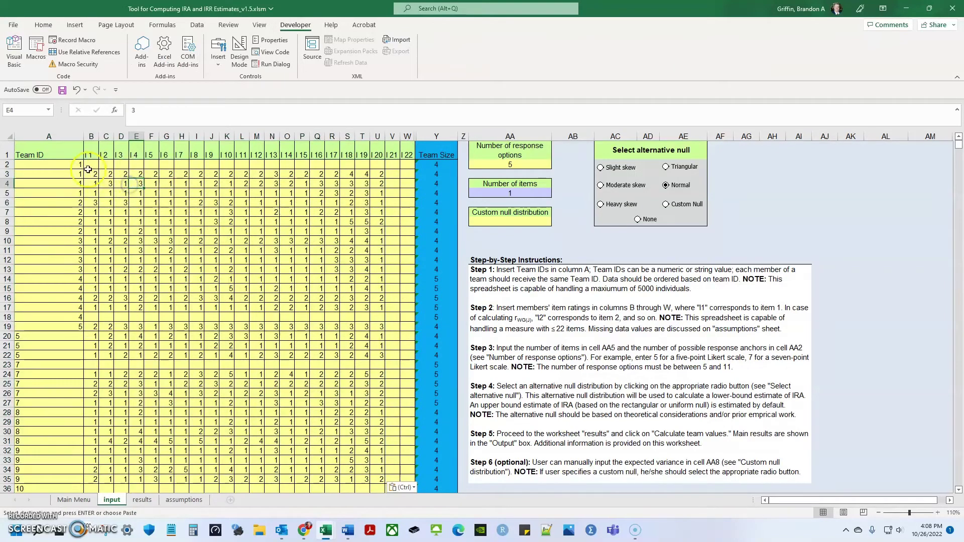
# Center the pasted team data in columns A through W horizontally and vertically.
pyautogui.click(80, 168)
pyautogui.moveTo(79, 168); pyautogui.dragTo(407, 136)
pyautogui.click(43, 25)
pyautogui.click(220, 44)
pyautogui.click(221, 59)
pyautogui.click(287, 212)
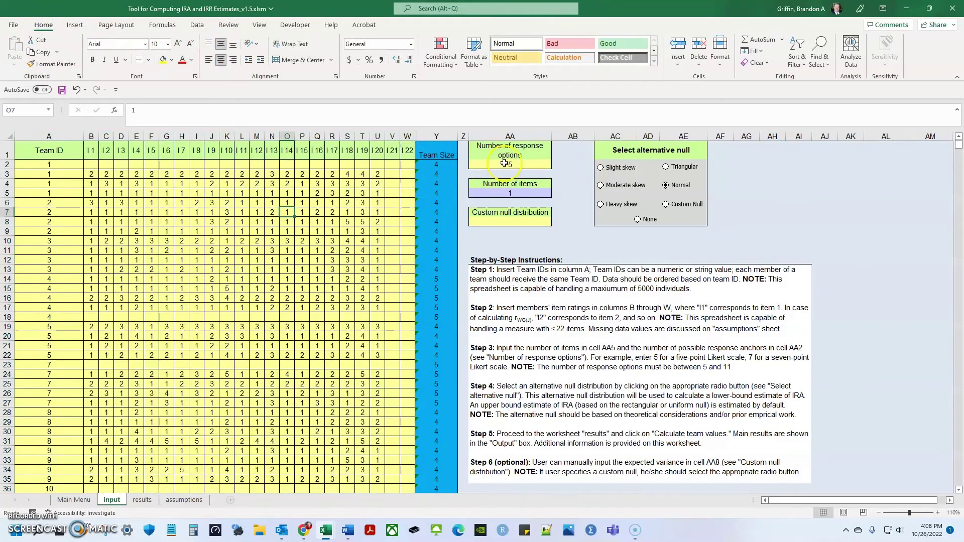
# Set the number of items in AA5 to 20 and choose the Triangular alternative null.
pyautogui.click(538, 165)
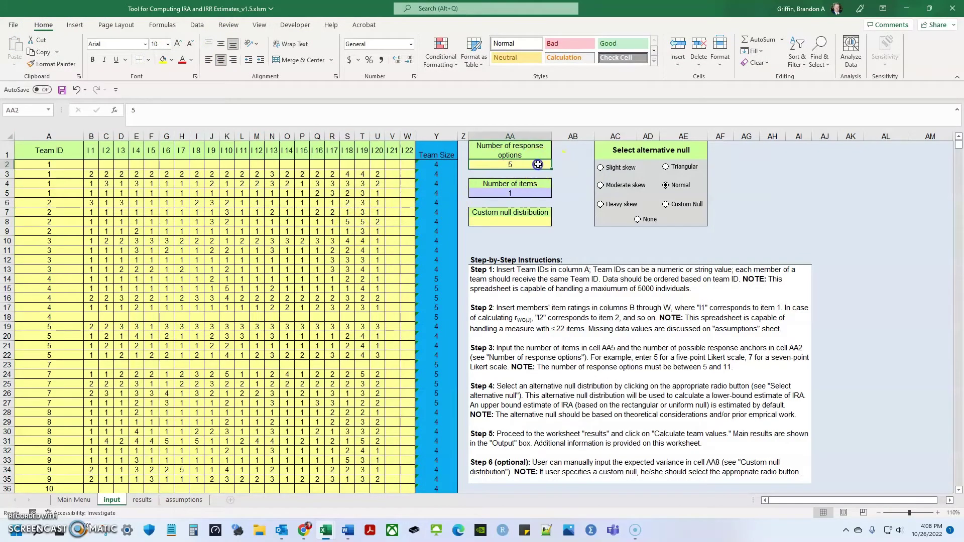
pyautogui.click(538, 191)
pyautogui.write('20')
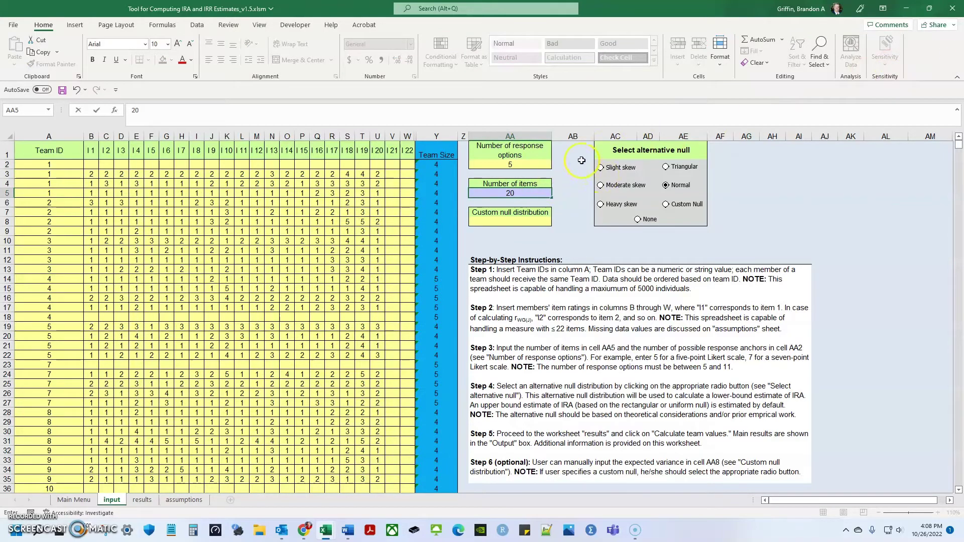
pyautogui.click(581, 161)
pyautogui.click(663, 184)
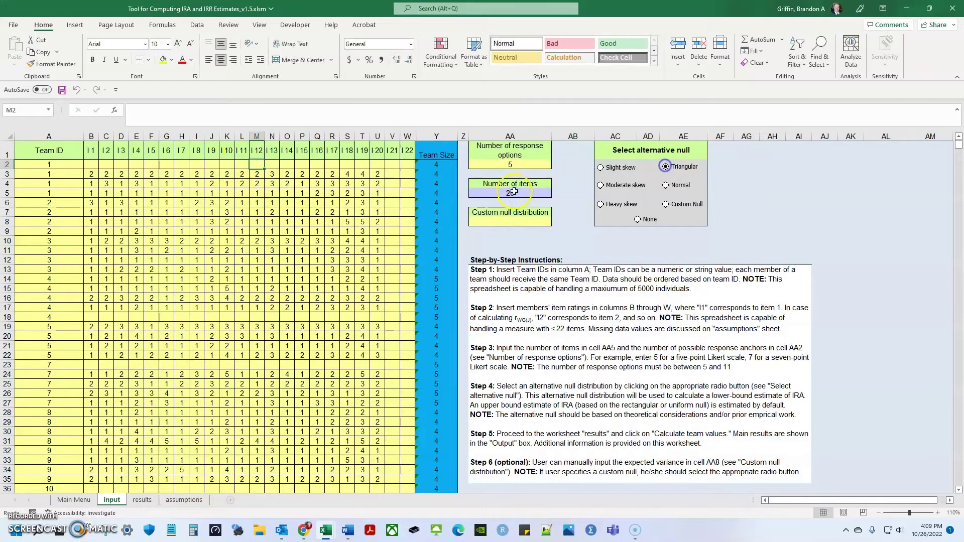
pyautogui.click(50, 164)
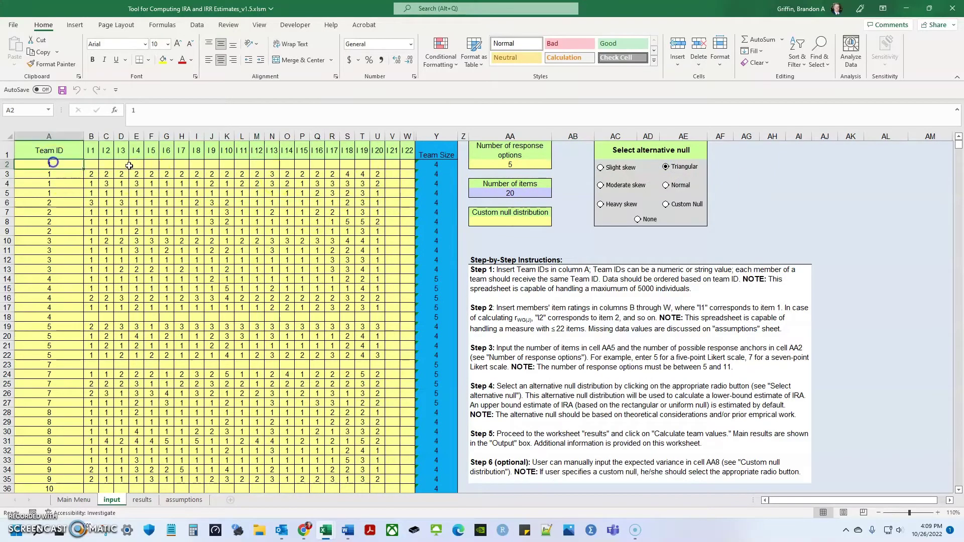
pyautogui.press('Down')
pyautogui.press('Down')
pyautogui.press('Right')
pyautogui.press('Up')
pyautogui.press('Right')
pyautogui.press('Right')
pyautogui.press('Right')
pyautogui.press('Right')
pyautogui.press('Right')
pyautogui.press('Right')
pyautogui.press('Right')
pyautogui.press('Right')
pyautogui.press('Right')
pyautogui.press('Right')
pyautogui.press('Right')
pyautogui.press('Right')
pyautogui.press('Right')
pyautogui.press('Right')
pyautogui.press('Right')
pyautogui.press('Right')
pyautogui.press('Right')
pyautogui.press('Right')
pyautogui.press('Right')
pyautogui.press('Down')
pyautogui.press('Left')
pyautogui.press('Left')
pyautogui.press('Left')
pyautogui.press('Left')
pyautogui.press('Left')
pyautogui.press('Left')
pyautogui.press('Left')
pyautogui.press('Left')
pyautogui.press('Left')
pyautogui.press('Left')
pyautogui.press('Left')
pyautogui.press('Left')
pyautogui.press('Left')
pyautogui.press('Left')
pyautogui.press('Left')
pyautogui.press('Left')
pyautogui.press('Left')
pyautogui.press('Left')
pyautogui.press('Left')
pyautogui.press('Up')
pyautogui.press('Up')
pyautogui.press('Up')
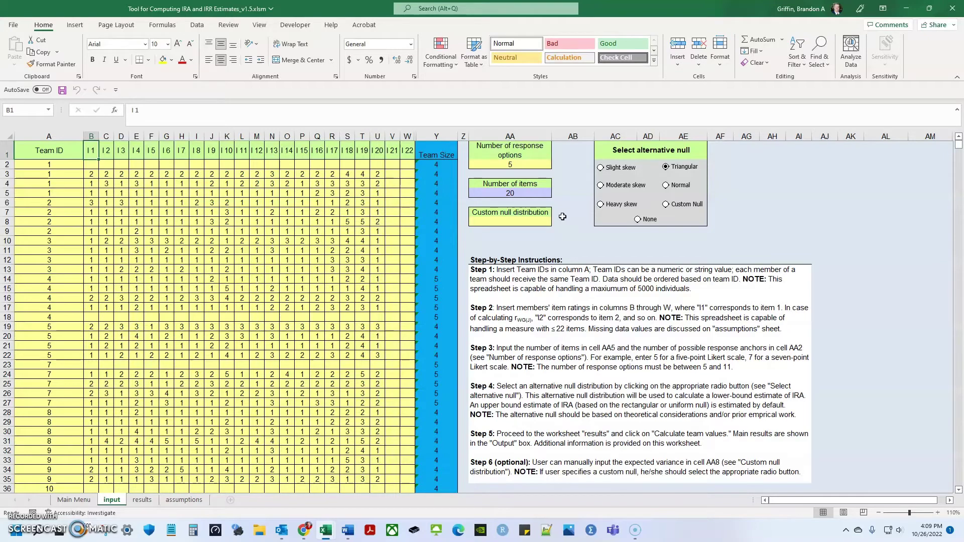
pyautogui.press('Down')
pyautogui.press('Down')
pyautogui.press('Down')
pyautogui.press('Down')
pyautogui.press('Up')
pyautogui.press('Up')
pyautogui.press('Up')
pyautogui.press('Right')
pyautogui.press('Right')
pyautogui.press('Right')
pyautogui.press('Left')
pyautogui.press('Left')
pyautogui.press('Left')
pyautogui.press('Left')
pyautogui.press('Right')
pyautogui.press('Right')
pyautogui.press('Right')
pyautogui.press('Right')
pyautogui.press('Right')
pyautogui.press('Right')
pyautogui.press('Right')
pyautogui.press('Right')
pyautogui.press('Right')
pyautogui.press('Right')
pyautogui.press('Right')
pyautogui.press('Right')
pyautogui.press('Right')
pyautogui.press('Right')
pyautogui.press('Right')
pyautogui.press('Right')
pyautogui.press('Right')
pyautogui.press('Right')
pyautogui.press('Right')
pyautogui.press('Right')
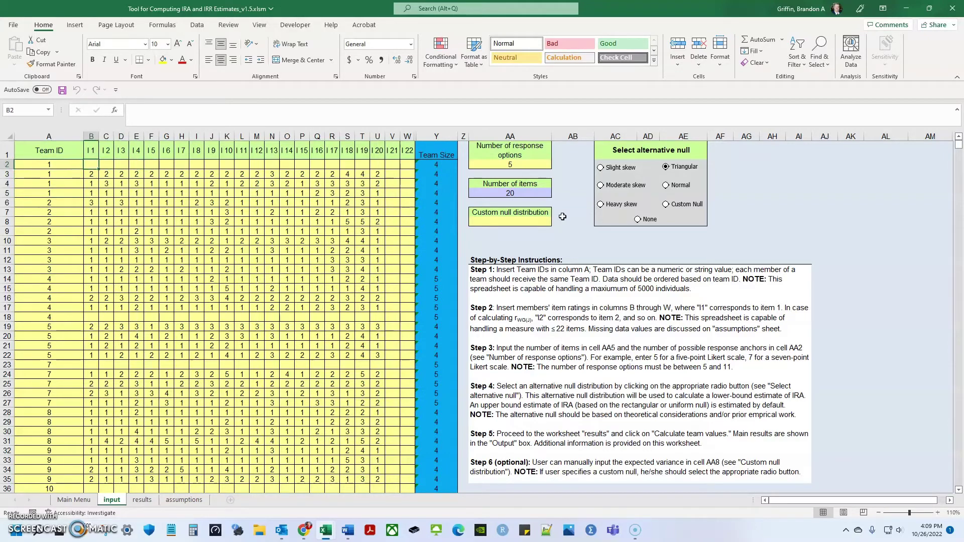
pyautogui.press('Left')
pyautogui.press('Left')
pyautogui.press('Down')
pyautogui.press('Left')
pyautogui.press('Left')
pyautogui.press('Left')
pyautogui.press('Left')
pyautogui.press('Left')
pyautogui.press('Left')
pyautogui.press('Left')
pyautogui.press('Left')
pyautogui.press('Left')
pyautogui.press('Left')
pyautogui.press('Left')
pyautogui.press('Left')
pyautogui.press('Left')
pyautogui.press('Left')
pyautogui.press('Left')
pyautogui.press('Left')
pyautogui.press('Left')
pyautogui.press('Left')
pyautogui.press('Left')
pyautogui.press('Left')
pyautogui.press('Left')
pyautogui.press('Down')
pyautogui.press('Down')
pyautogui.press('Down')
pyautogui.press('Down')
pyautogui.press('Down')
pyautogui.press('Down')
pyautogui.press('Down')
pyautogui.press('Down')
pyautogui.press('Down')
pyautogui.press('Down')
pyautogui.press('Right')
pyautogui.press('Right')
pyautogui.press('Right')
pyautogui.press('Right')
pyautogui.press('Right')
pyautogui.press('Right')
pyautogui.press('Right')
pyautogui.press('Right')
pyautogui.press('Right')
pyautogui.press('Right')
pyautogui.press('Right')
pyautogui.press('Right')
pyautogui.press('Right')
pyautogui.press('Right')
pyautogui.press('Right')
pyautogui.press('Right')
pyautogui.press('Right')
pyautogui.press('Right')
pyautogui.press('Right')
pyautogui.press('Right')
pyautogui.press('Left')
pyautogui.press('Left')
pyautogui.press('Left')
pyautogui.press('Left')
pyautogui.press('Left')
pyautogui.press('Left')
pyautogui.press('Left')
pyautogui.press('Left')
pyautogui.press('Left')
pyautogui.press('Left')
pyautogui.press('Left')
pyautogui.press('Left')
pyautogui.press('Left')
pyautogui.press('Left')
pyautogui.press('Left')
pyautogui.press('Left')
pyautogui.press('Left')
pyautogui.press('Left')
pyautogui.press('Left')
pyautogui.press('Left')
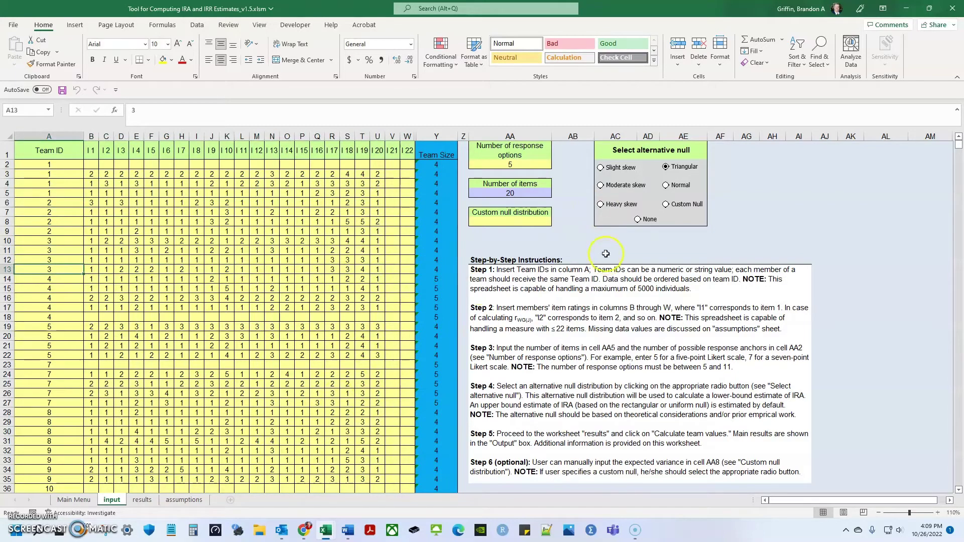
pyautogui.click(539, 214)
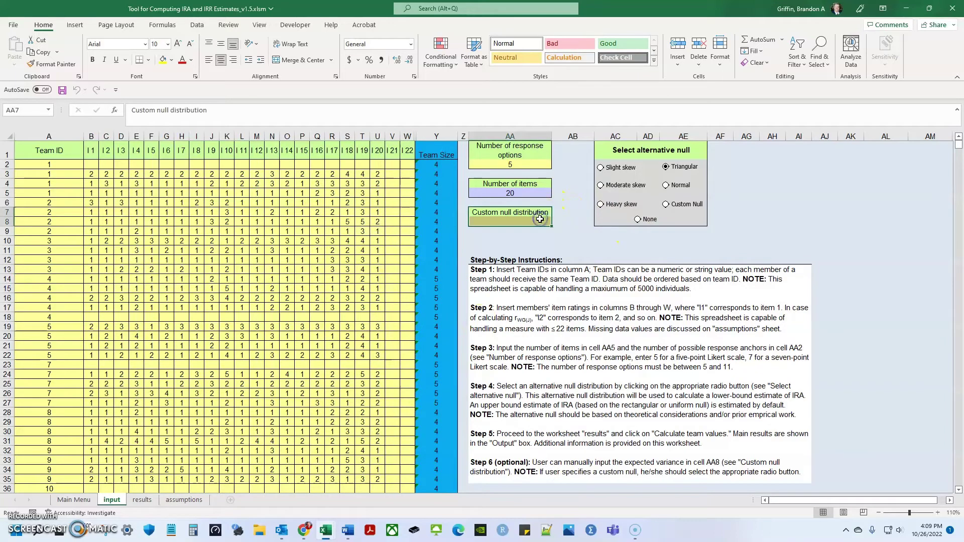
pyautogui.moveTo(533, 214); pyautogui.dragTo(532, 222)
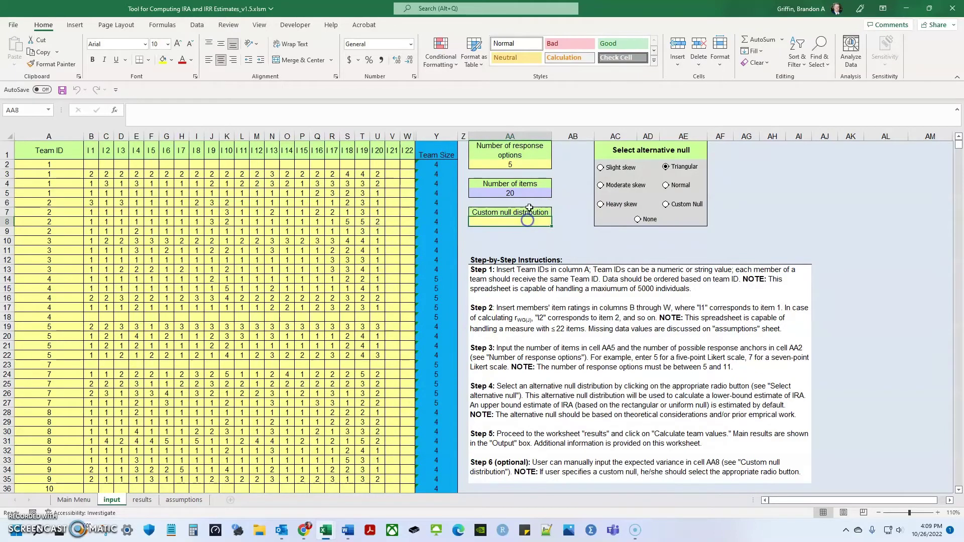
pyautogui.click(565, 174)
pyautogui.click(567, 150)
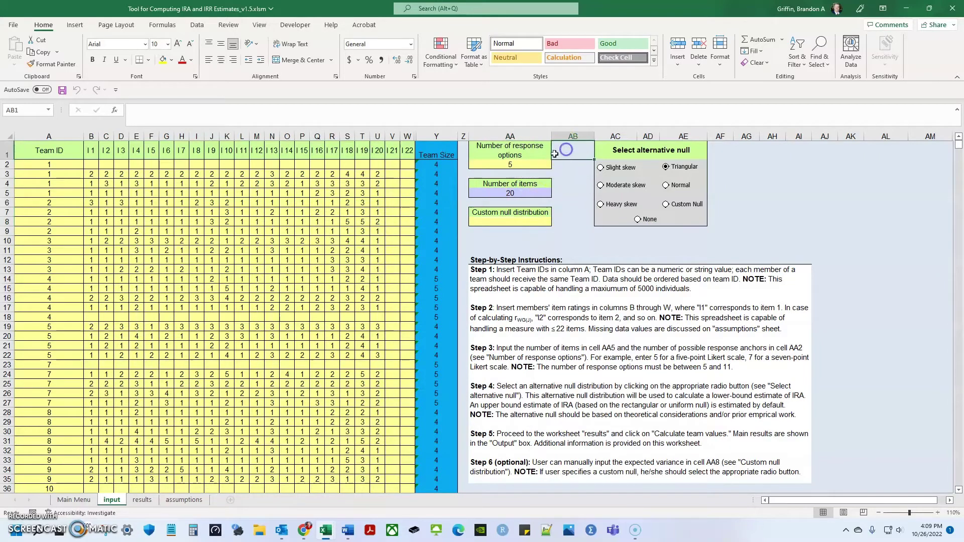
# Calculate team values for the pasted data and inspect the F ratio and p-value.
pyautogui.click(151, 500)
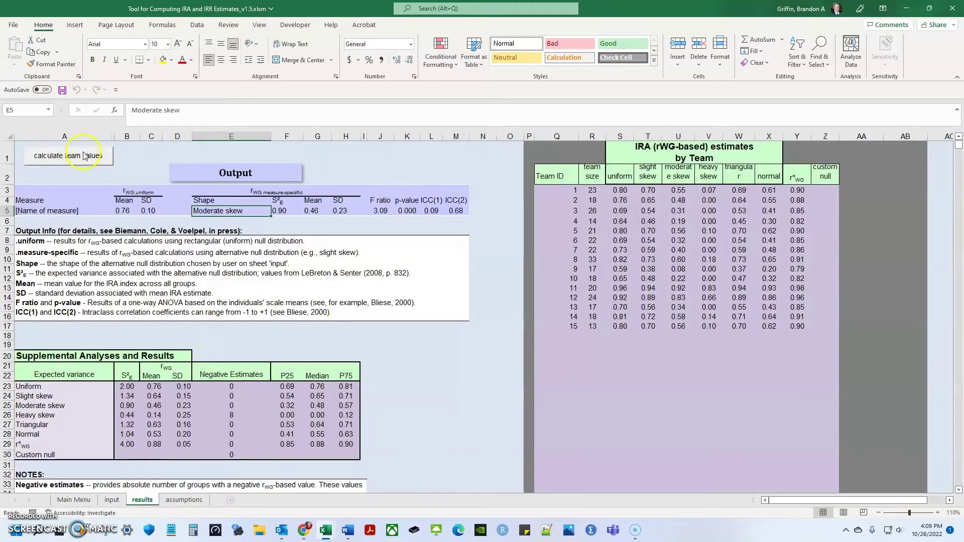
pyautogui.click(85, 159)
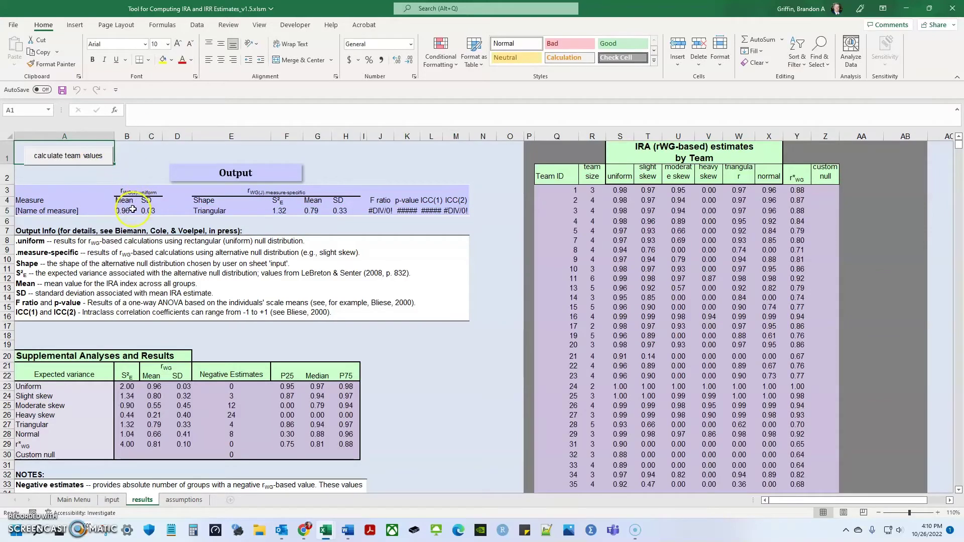
pyautogui.moveTo(386, 208); pyautogui.dragTo(452, 212)
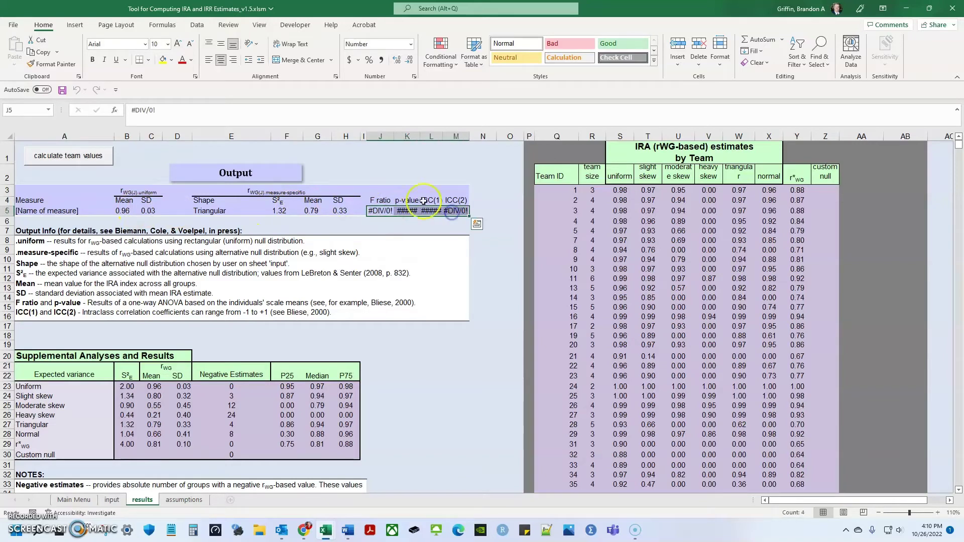
pyautogui.click(381, 210)
pyautogui.click(406, 211)
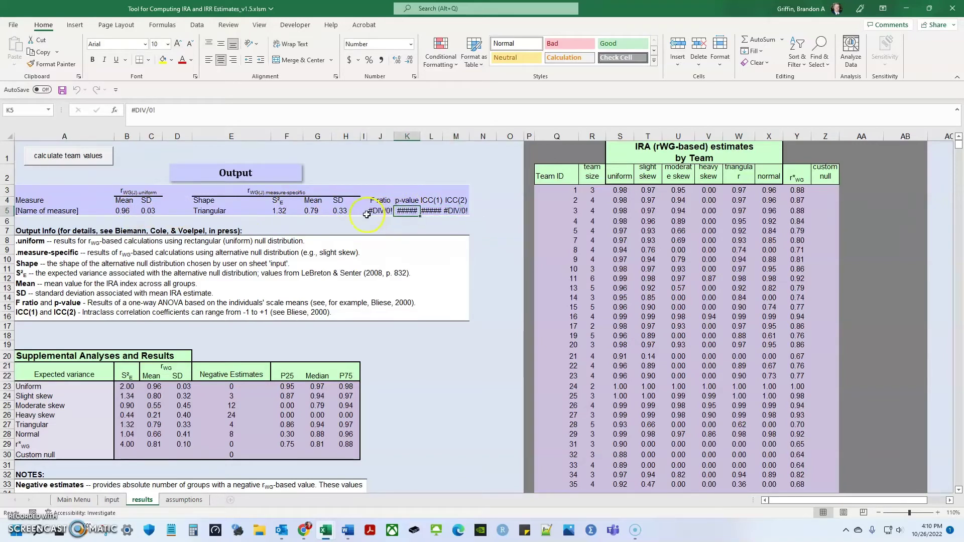
pyautogui.moveTo(382, 208); pyautogui.dragTo(455, 211)
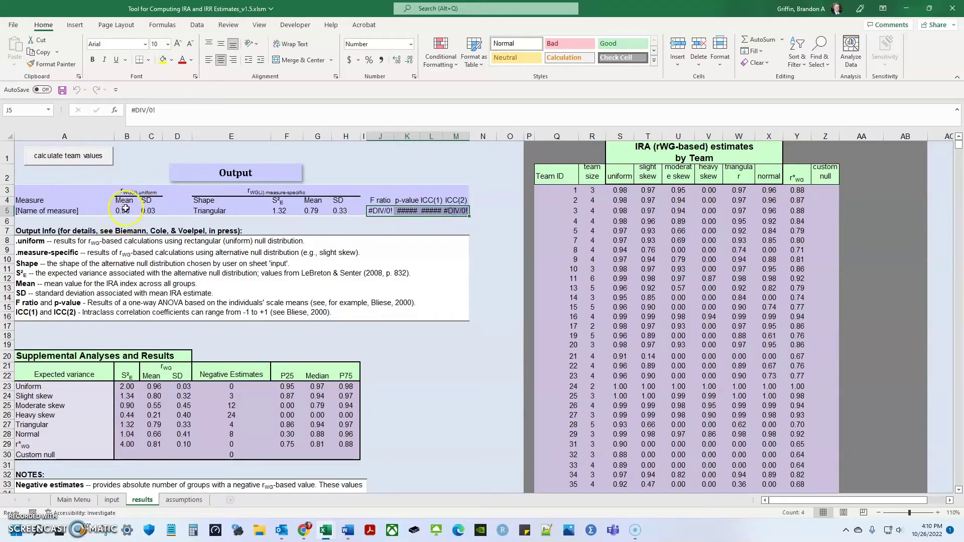
# Review the uniform rWG(J) mean and SD and ICC(2) in M5, then open the assumptions sheet.
pyautogui.click(132, 191)
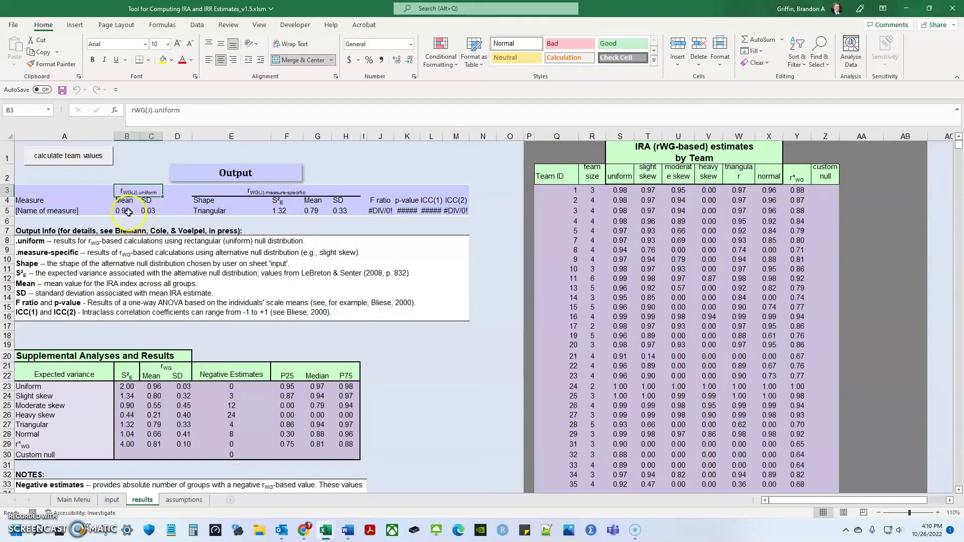
pyautogui.click(130, 211)
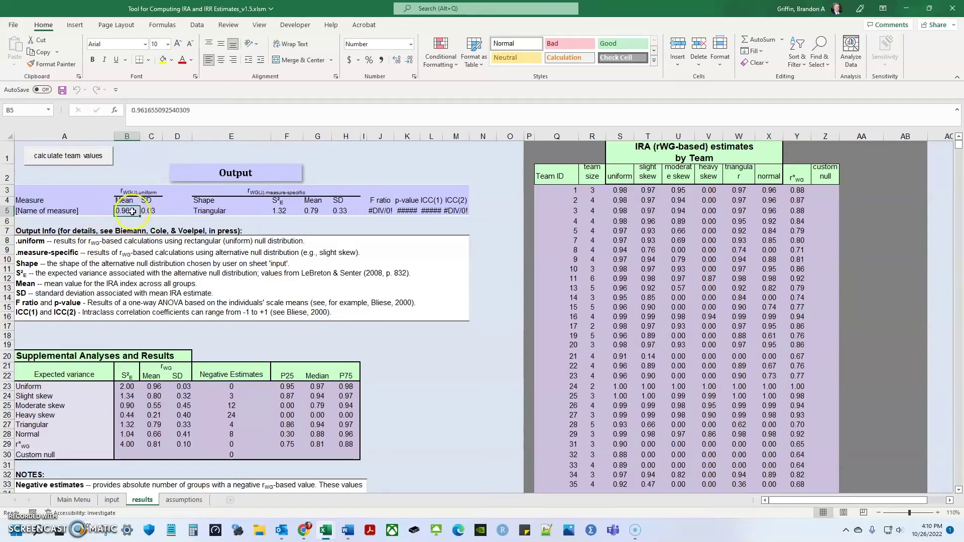
pyautogui.moveTo(126, 211); pyautogui.dragTo(149, 211)
pyautogui.moveTo(374, 208); pyautogui.dragTo(453, 208)
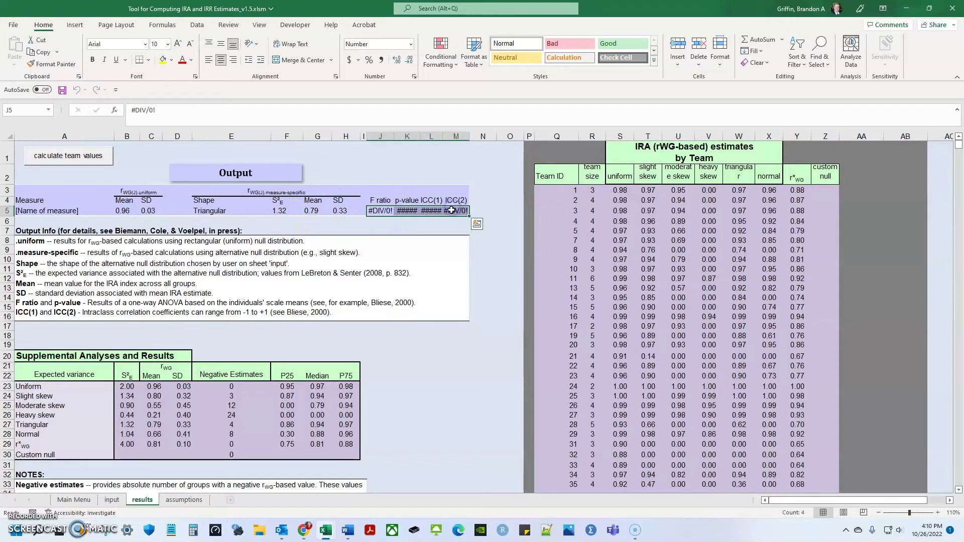
pyautogui.click(452, 211)
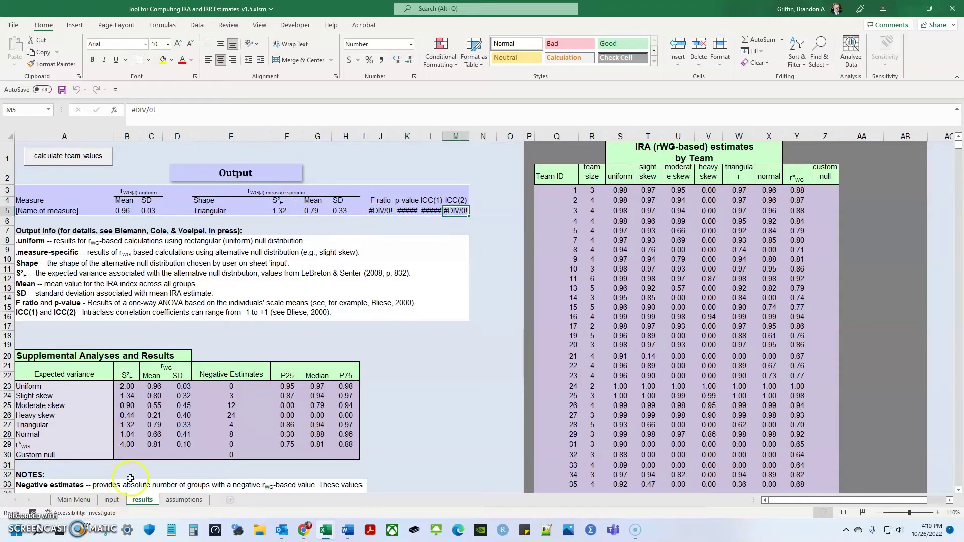
pyautogui.click(174, 500)
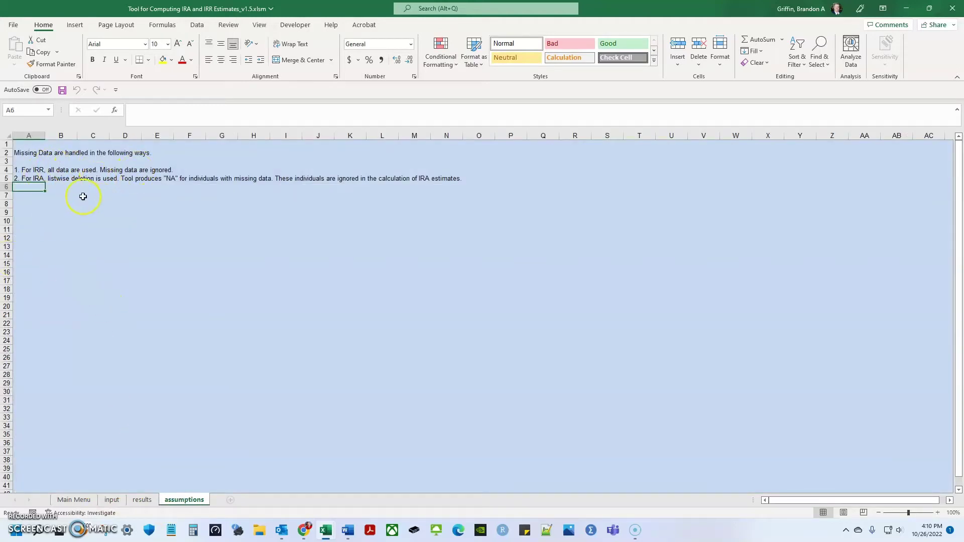
# Read the listwise deletion note in the missing-data notes.
pyautogui.click(189, 186)
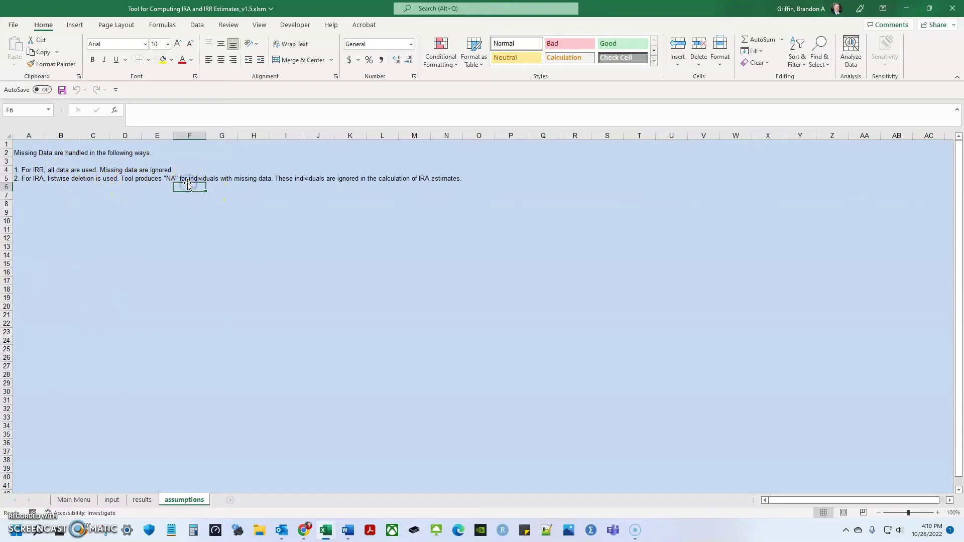
pyautogui.press('Up')
pyautogui.press('Left')
pyautogui.press('Left')
pyautogui.press('Left')
pyautogui.press('Left')
pyautogui.press('Left')
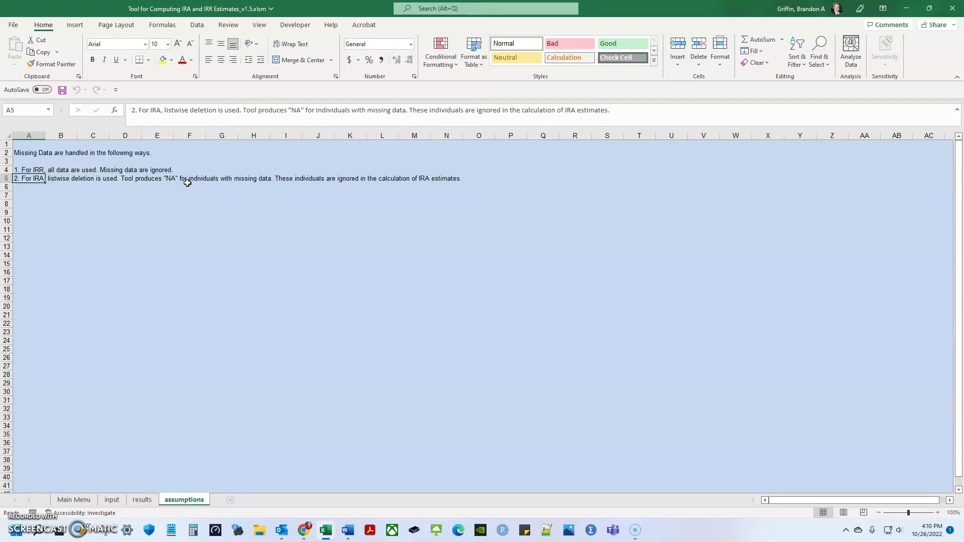
# Step through the results and Main Menu sheets back to the input sheet.
pyautogui.click(151, 499)
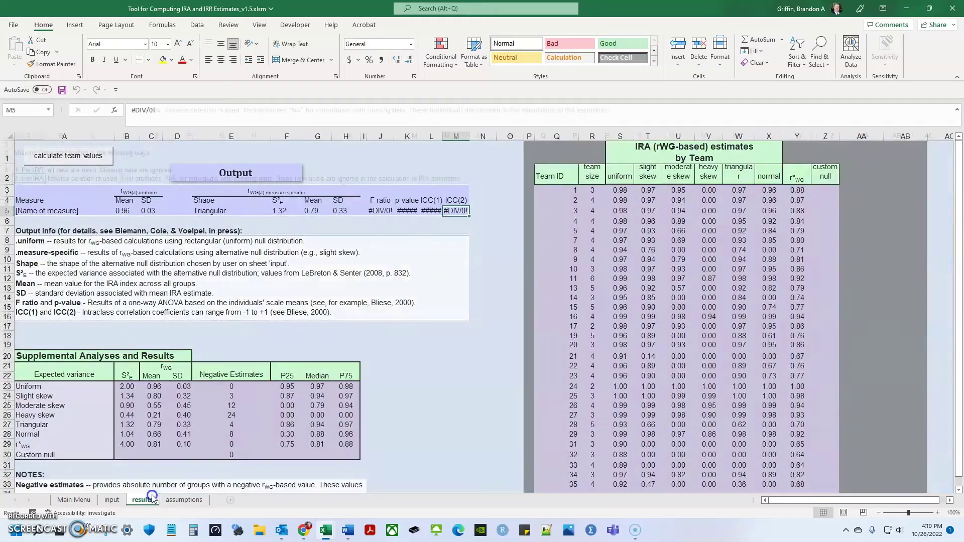
pyautogui.click(71, 500)
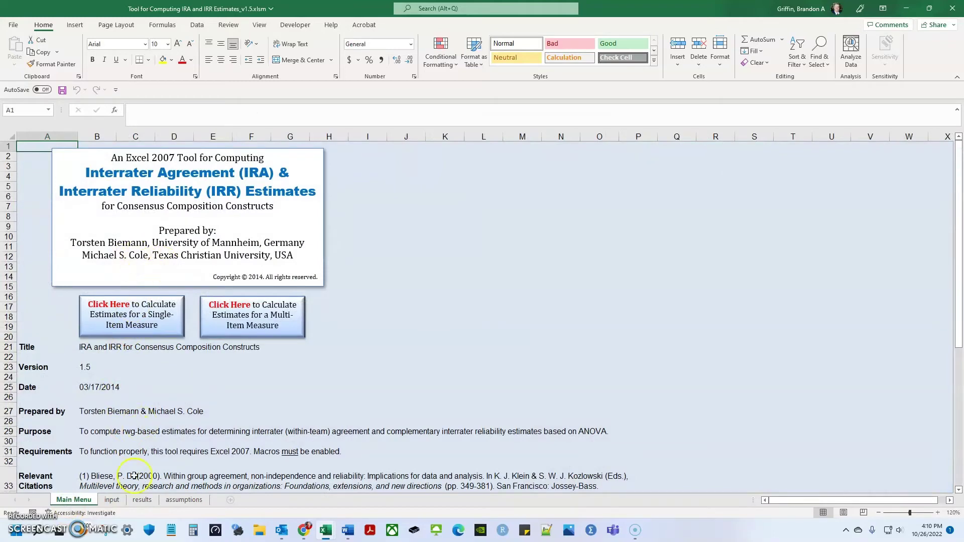
pyautogui.click(112, 500)
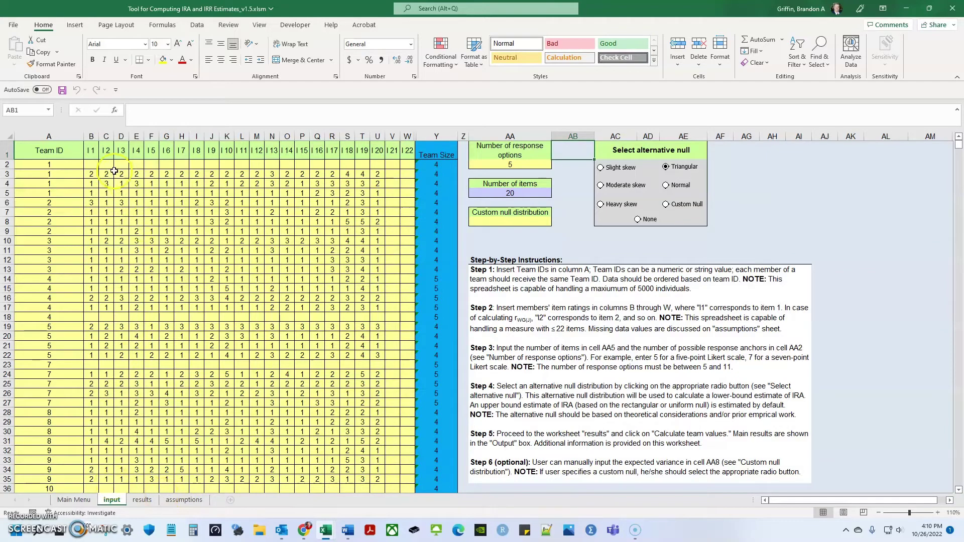
# Select row 2's ratings B2 through L2, check the results sheet, then return to input.
pyautogui.click(92, 164)
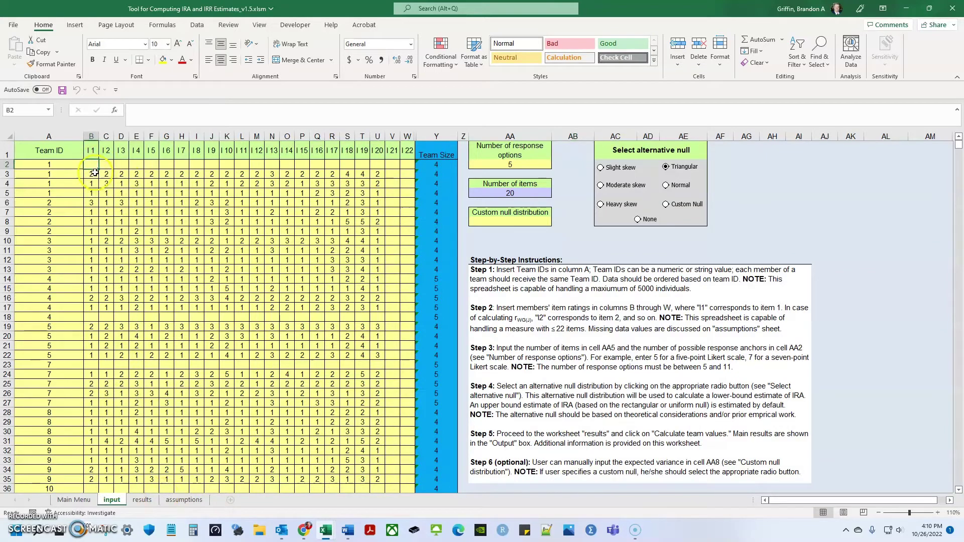
pyautogui.moveTo(93, 164); pyautogui.dragTo(51, 168)
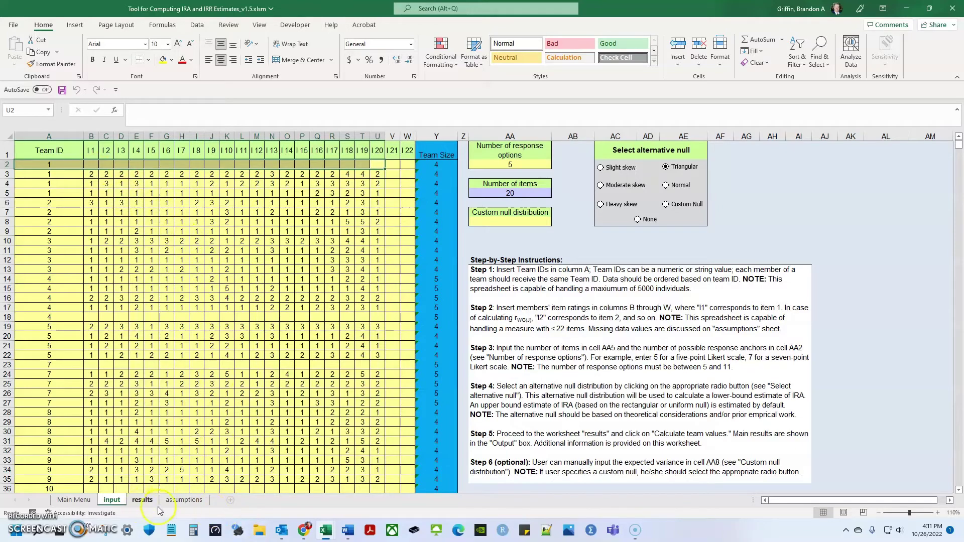
pyautogui.click(138, 500)
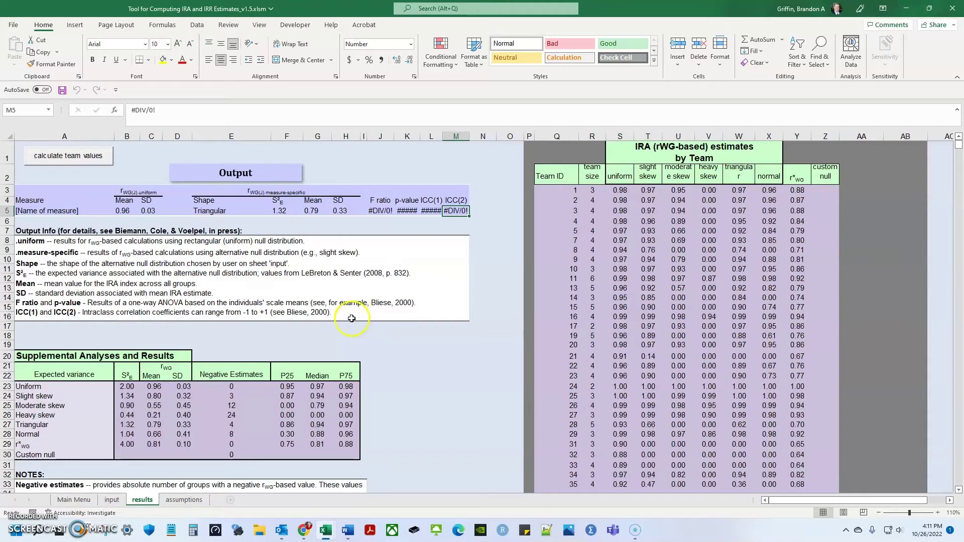
pyautogui.click(112, 500)
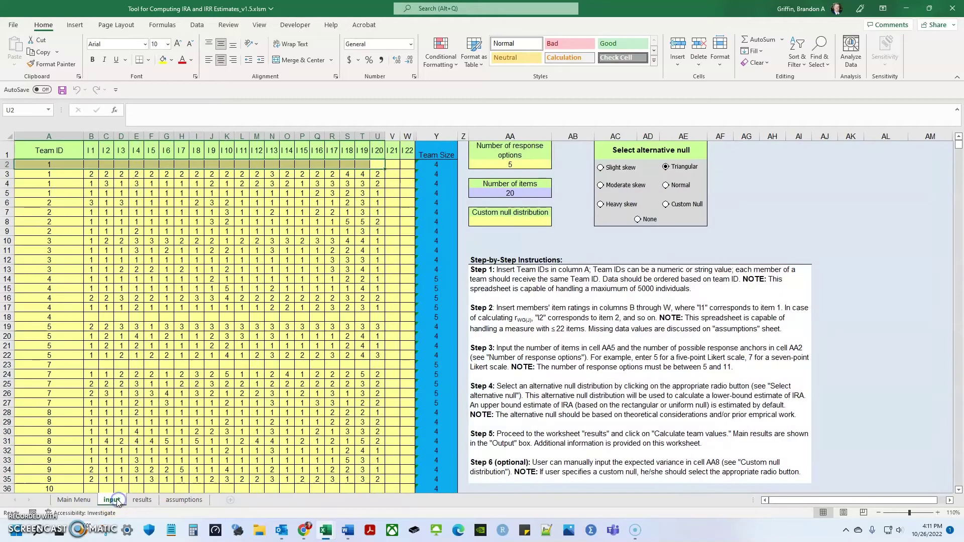
# Select the example team entries in row 2, starting from the first Team ID.
pyautogui.click(61, 174)
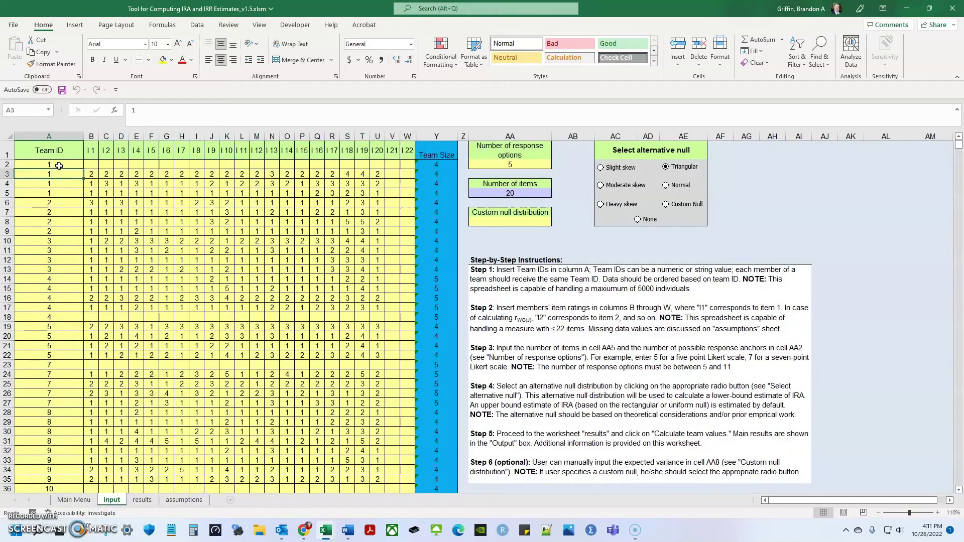
pyautogui.moveTo(59, 165); pyautogui.dragTo(377, 193)
pyautogui.moveTo(91, 174); pyautogui.dragTo(377, 192)
pyautogui.moveTo(78, 163); pyautogui.dragTo(381, 162)
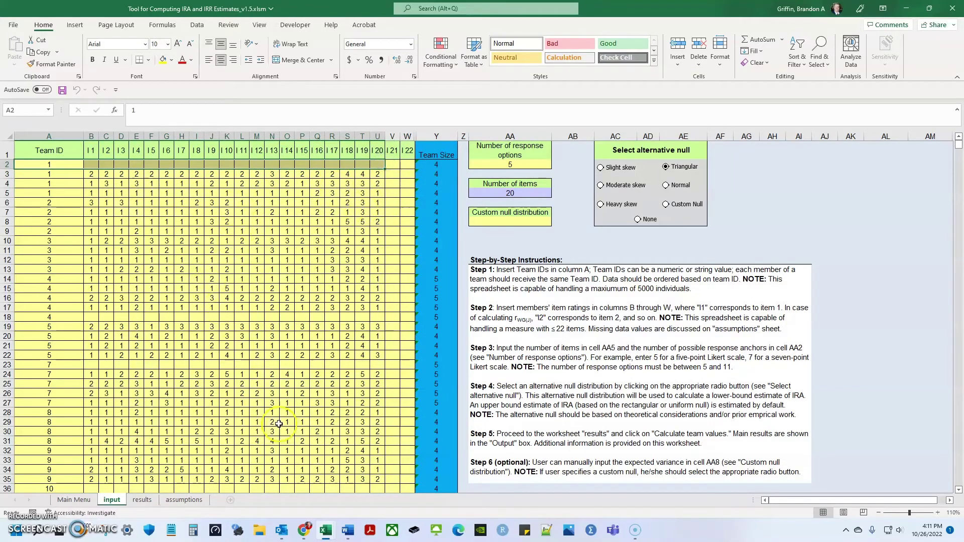
pyautogui.click(62, 165)
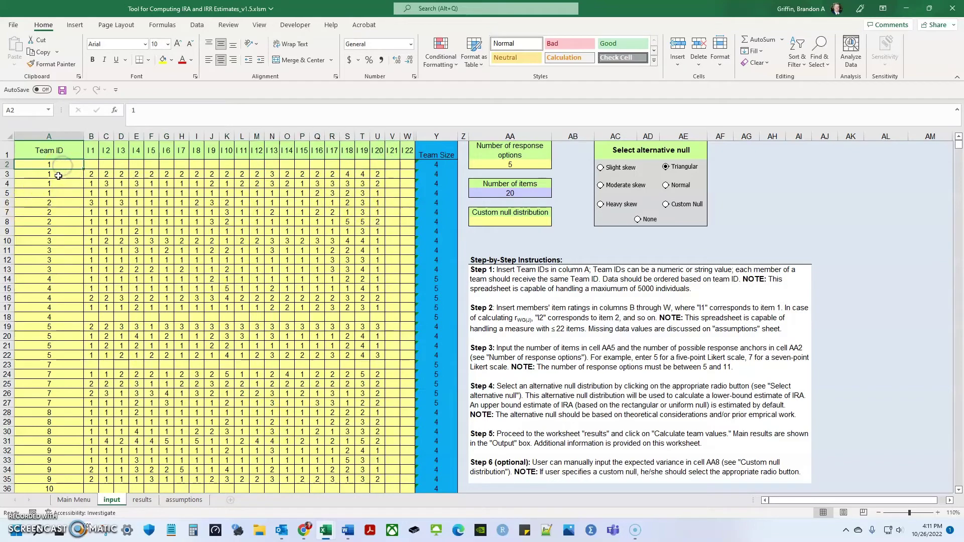
pyautogui.hotkey('shift', 'Right')
pyautogui.hotkey('shift', 'Right')
pyautogui.hotkey('shift', 'Right')
pyautogui.hotkey('shift', 'Right')
pyautogui.hotkey('shift', 'Right')
pyautogui.hotkey('shift', 'Right')
pyautogui.hotkey('shift', 'Right')
pyautogui.hotkey('shift', 'Right')
pyautogui.hotkey('shift', 'Right')
pyautogui.hotkey('shift', 'Right')
pyautogui.hotkey('shift', 'Right')
pyautogui.hotkey('shift', 'Right')
pyautogui.hotkey('shift', 'Right')
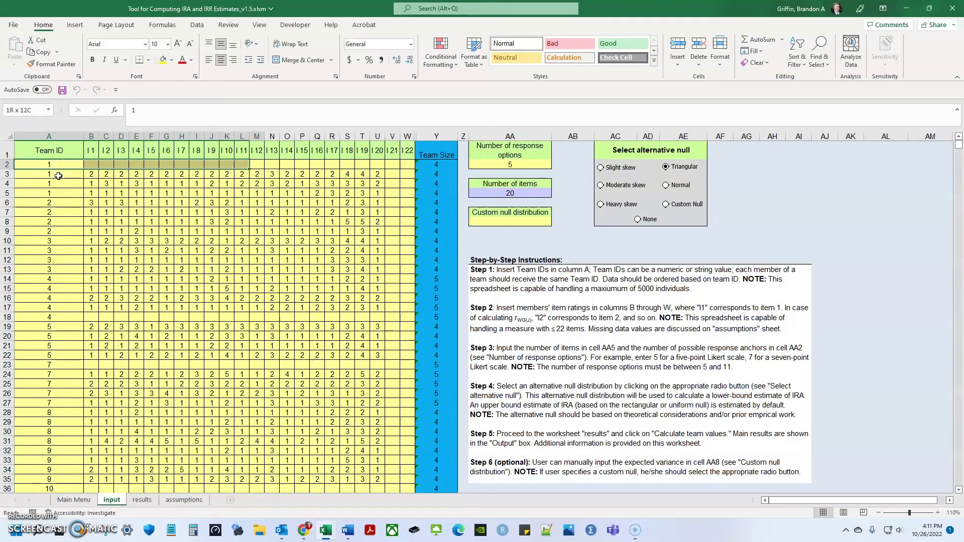
# Clear all example data from A2 downward, then bring the GAS20.xls workbook forward.
pyautogui.hotkey('shift', 'Right')
pyautogui.hotkey('shift', 'Right')
pyautogui.hotkey('shift', 'Right')
pyautogui.hotkey('shift', 'Right')
pyautogui.hotkey('shift', 'Right')
pyautogui.hotkey('shift', 'Right')
pyautogui.hotkey('shift', 'Right')
pyautogui.hotkey('shift', 'Down')
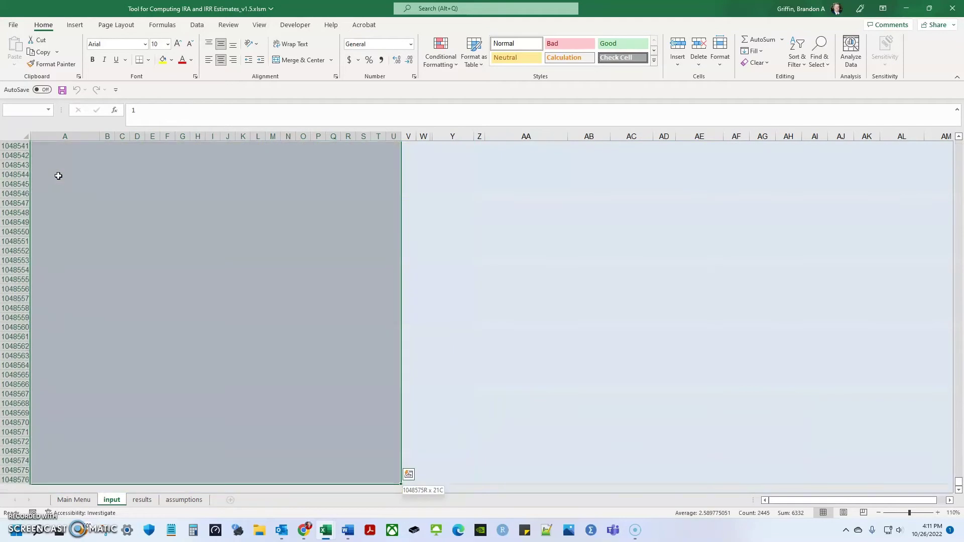
pyautogui.scroll(7, 59, 176)
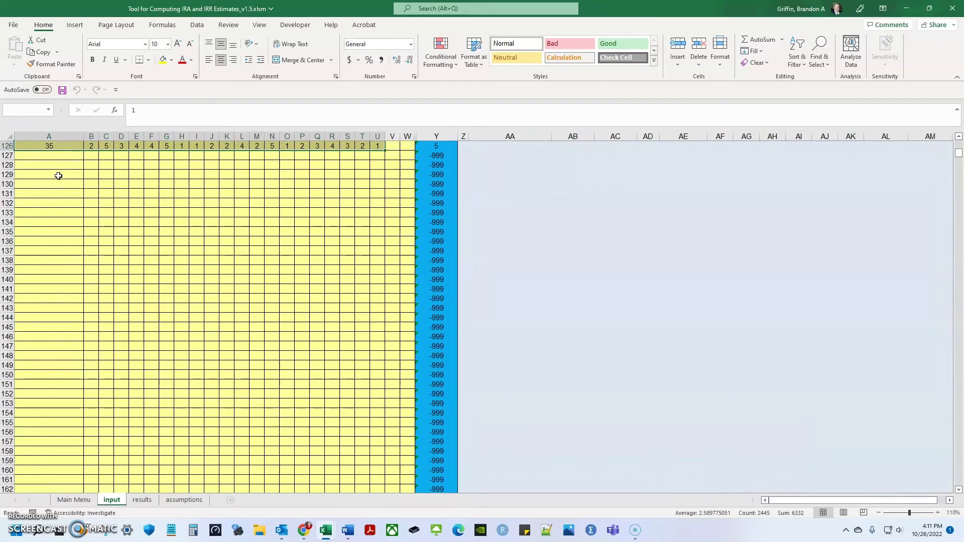
pyautogui.scroll(20, 58, 175)
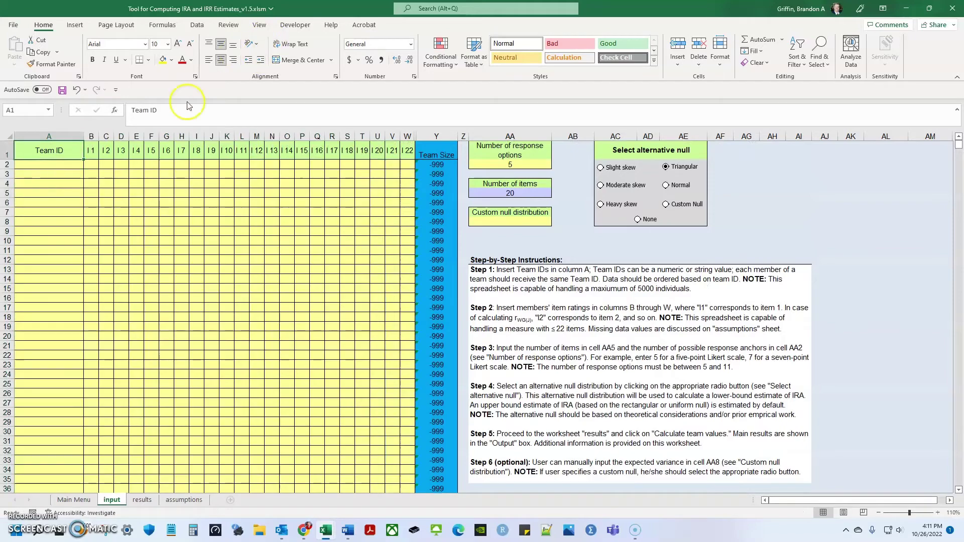
pyautogui.click(64, 165)
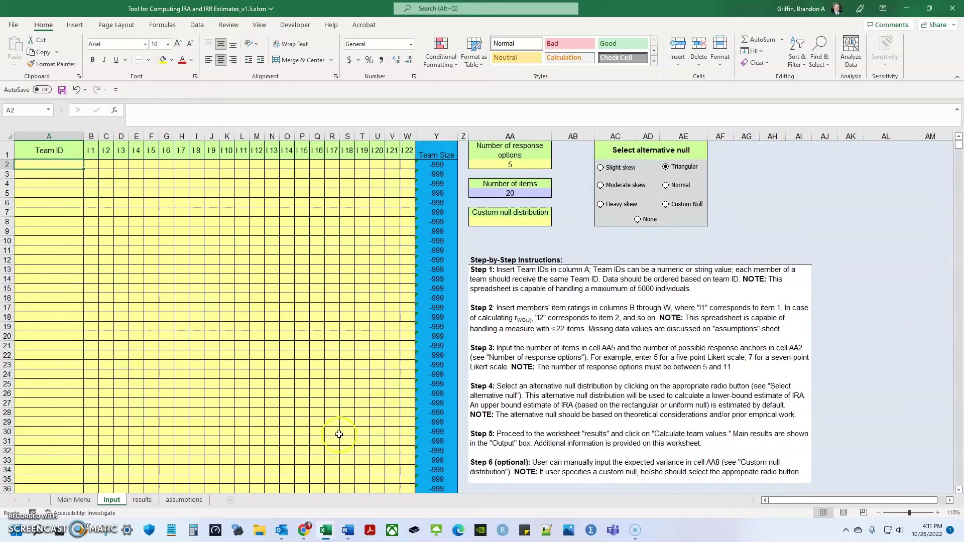
pyautogui.moveTo(337, 531)
pyautogui.click(342, 485)
# Filter the GAS20 header row to exclude blank GAS4 values, leaving 116 of 125 records.
pyautogui.click(25, 146)
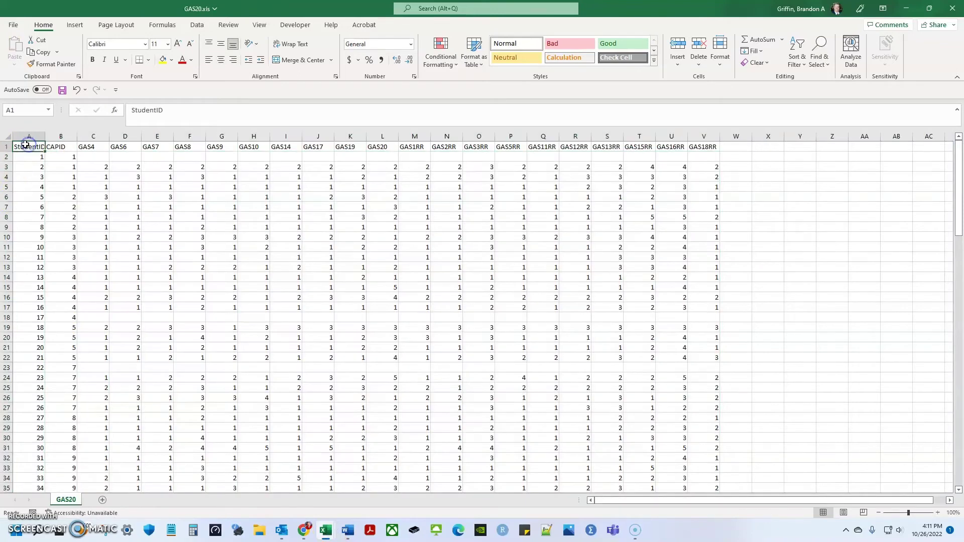
pyautogui.hotkey('ctrl', 'shift', 'Right')
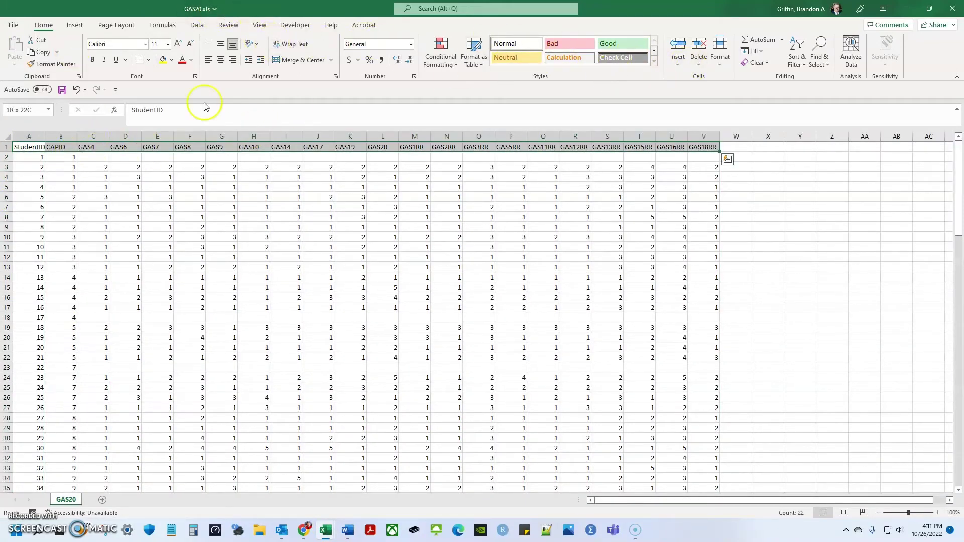
pyautogui.click(197, 25)
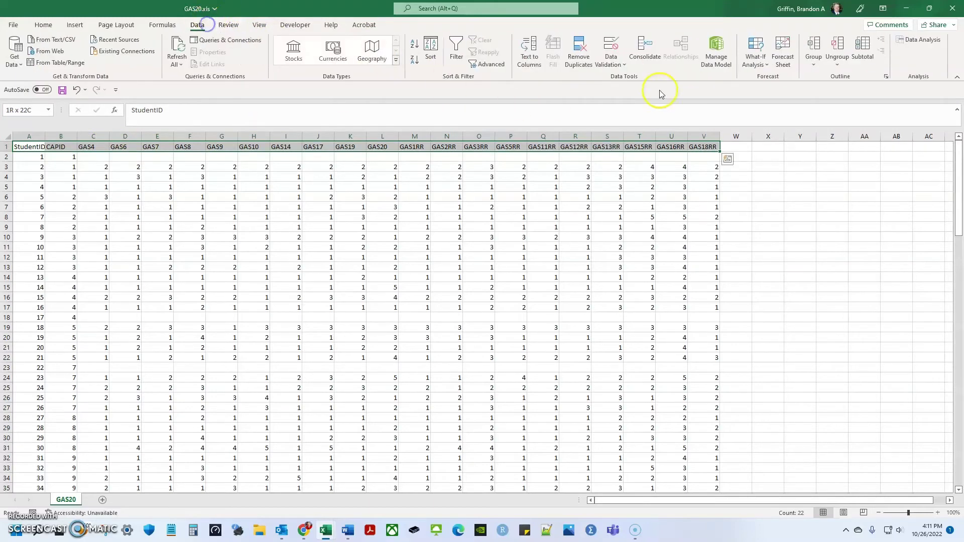
pyautogui.click(458, 55)
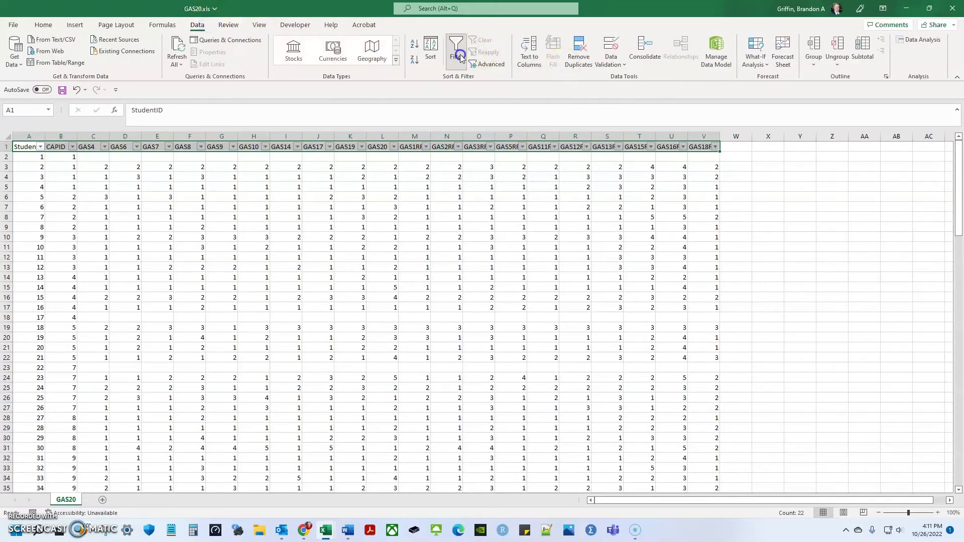
pyautogui.click(104, 146)
pyautogui.click(38, 309)
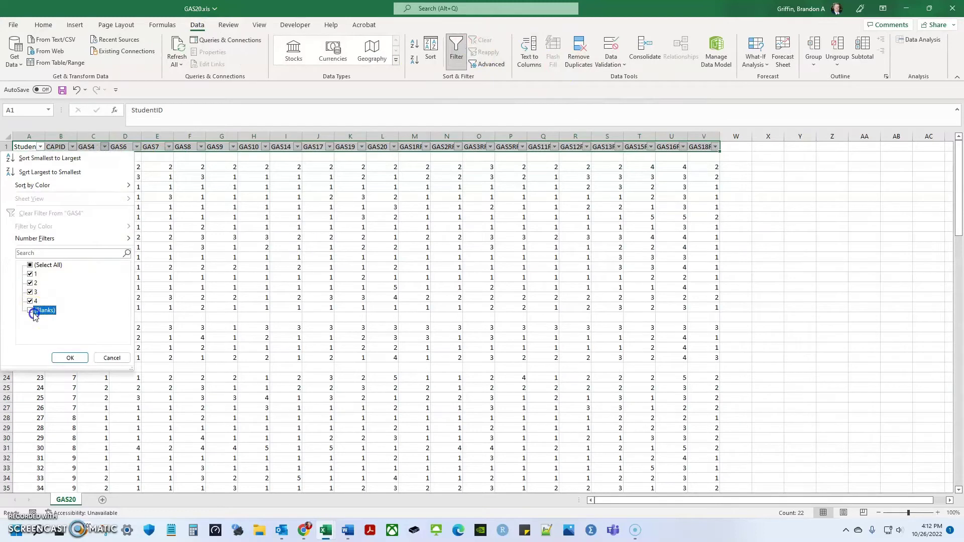
pyautogui.click(71, 358)
# Copy all filtered team data from B3 to the last filled cell.
pyautogui.click(71, 158)
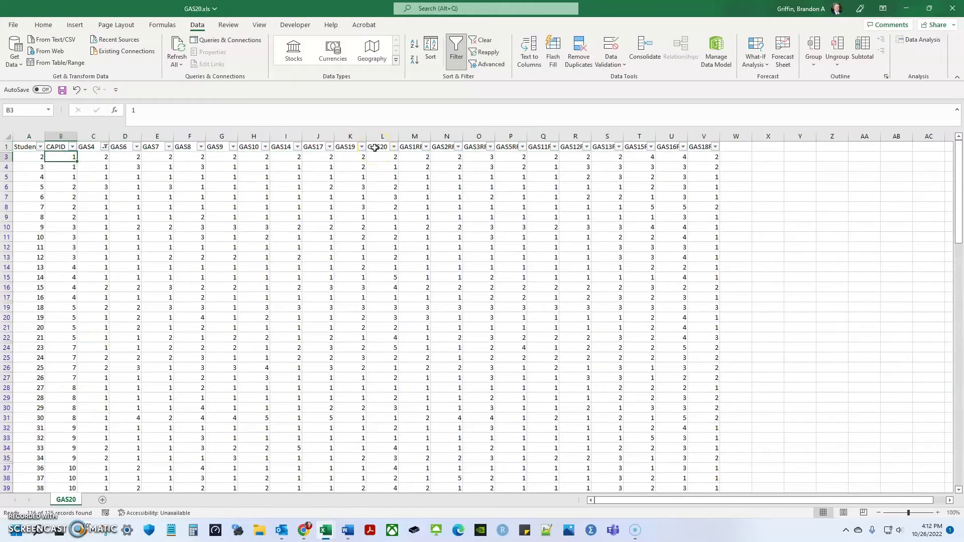
pyautogui.hotkey('ctrl', 'shift', 'Right')
pyautogui.hotkey('ctrl', 'shift', 'Down')
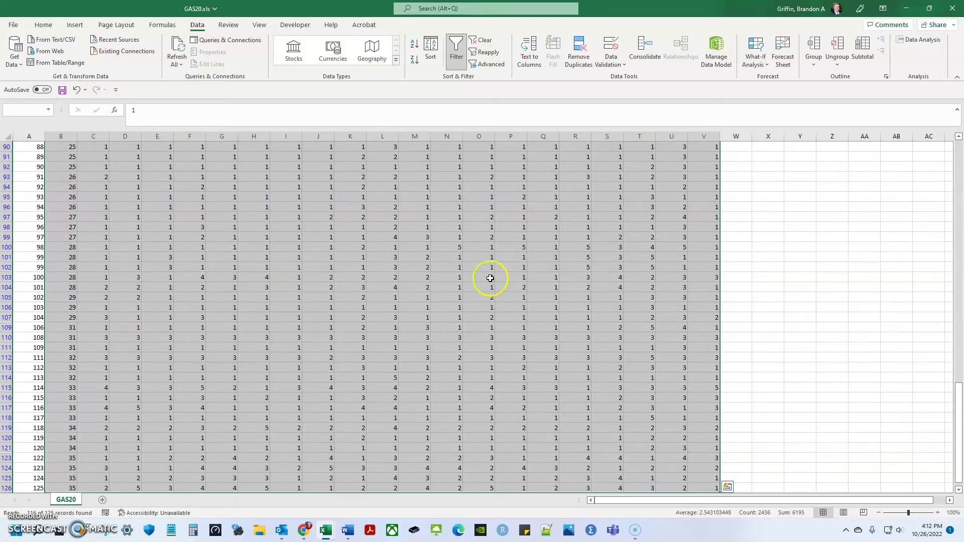
pyautogui.hotkey('ctrl', 'c')
pyautogui.scroll(3, 391, 370)
pyautogui.scroll(9, 391, 370)
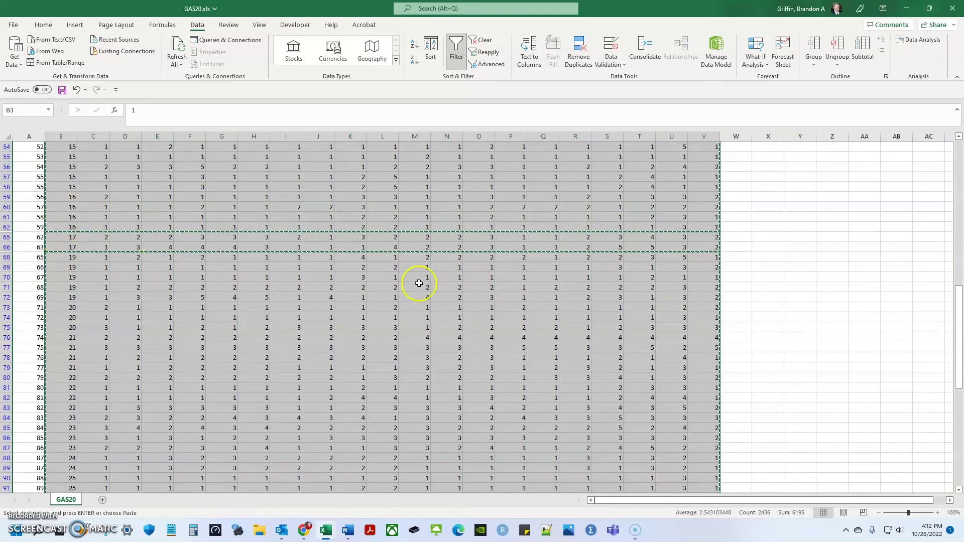
pyautogui.scroll(18, 484, 282)
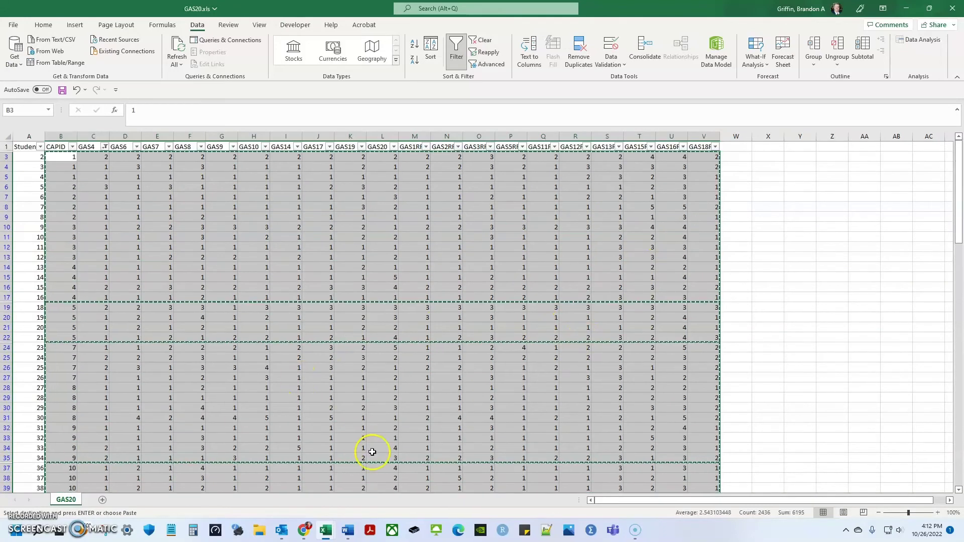
# Paste the copied GAS20 ratings as values into A2 of the IRA tool's input sheet.
pyautogui.moveTo(325, 530)
pyautogui.click(294, 478)
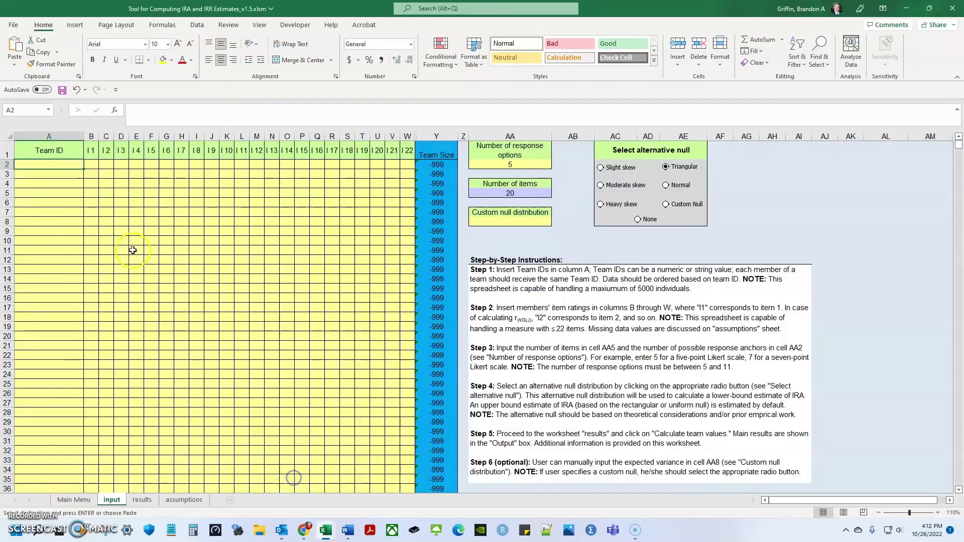
pyautogui.rightClick(53, 166)
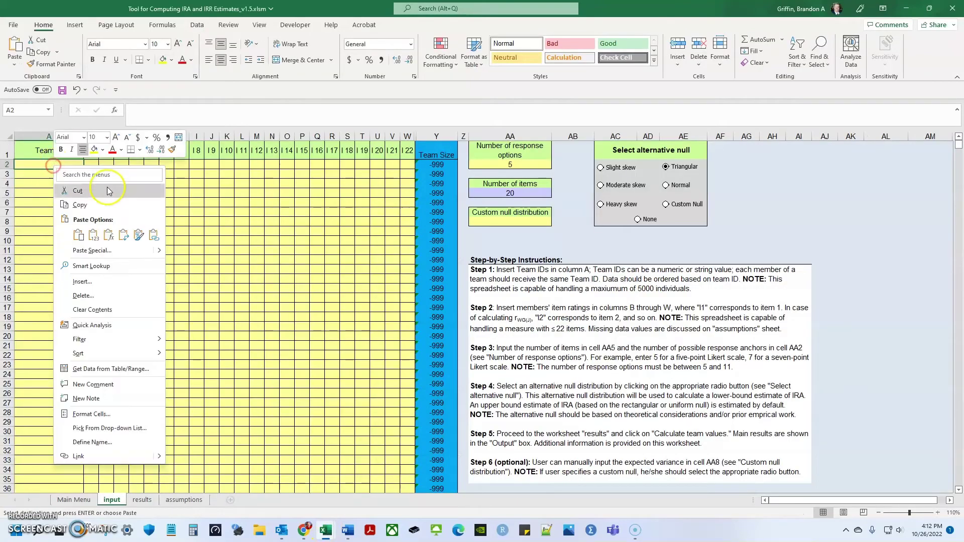
pyautogui.click(97, 242)
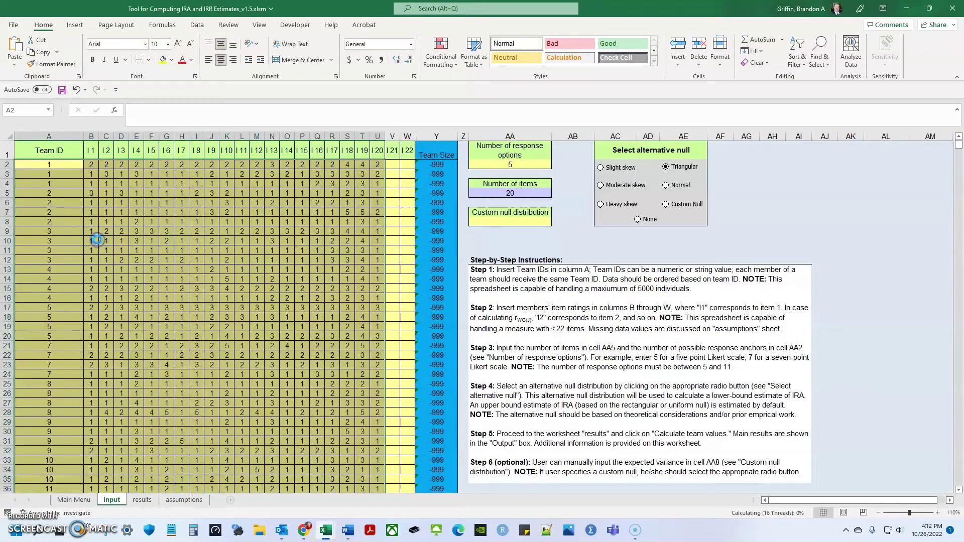
pyautogui.click(66, 172)
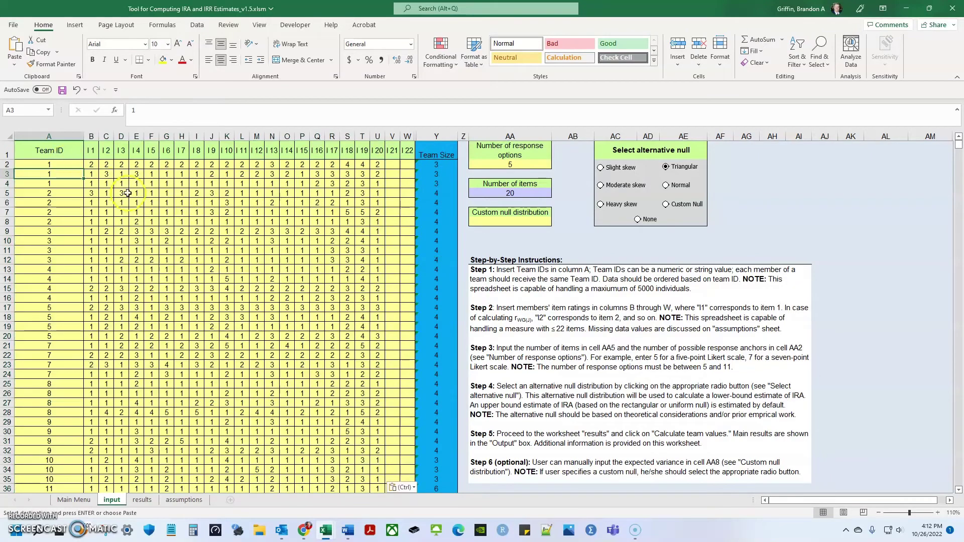
# Scroll through the pasted ratings to check them, then return to the top.
pyautogui.scroll(-18, 129, 201)
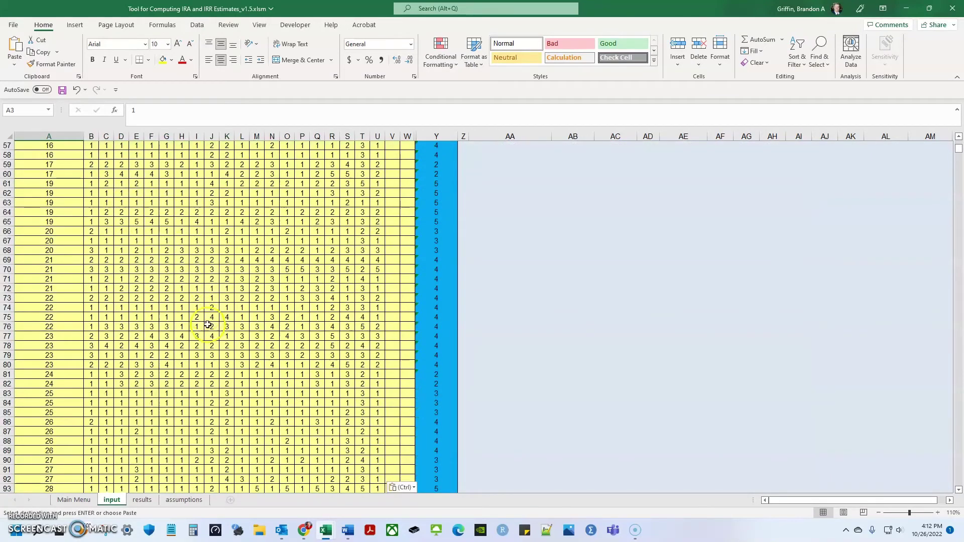
pyautogui.scroll(-7, 210, 336)
pyautogui.click(205, 342)
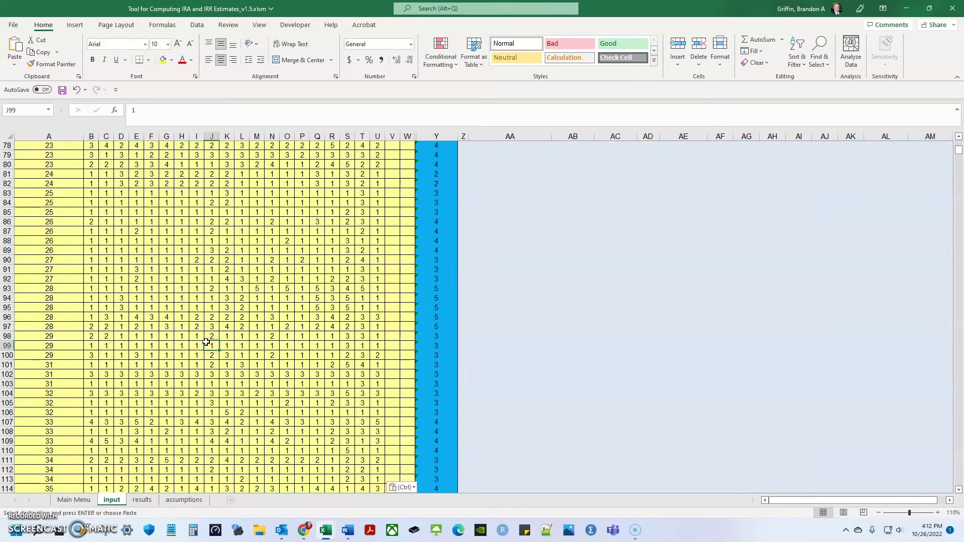
pyautogui.hotkey('ctrl', 'Up')
pyautogui.press('Down')
pyautogui.press('Left')
pyautogui.press('Left')
pyautogui.press('Left')
pyautogui.press('Left')
pyautogui.press('Left')
pyautogui.press('Left')
pyautogui.press('Left')
pyautogui.press('Left')
pyautogui.press('Left')
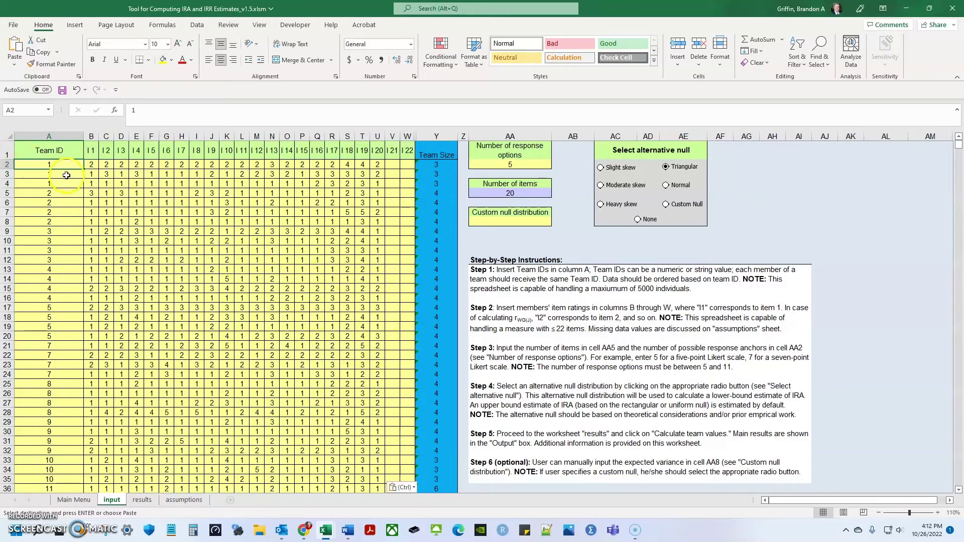
pyautogui.click(143, 500)
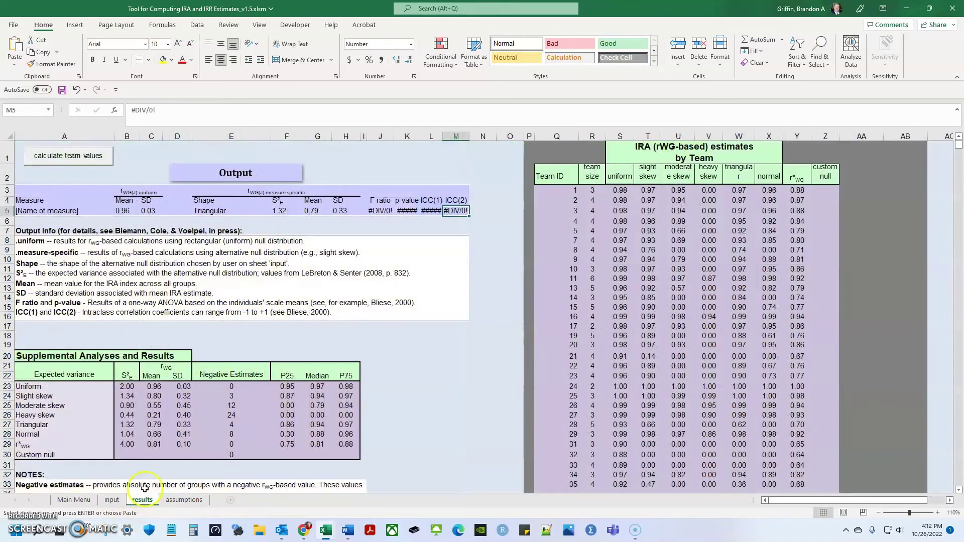
pyautogui.click(83, 159)
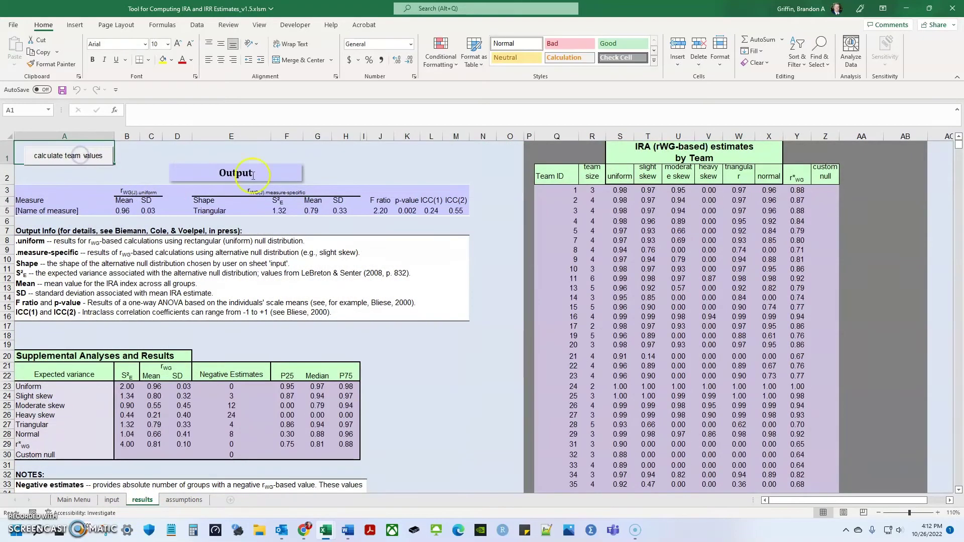
pyautogui.click(127, 211)
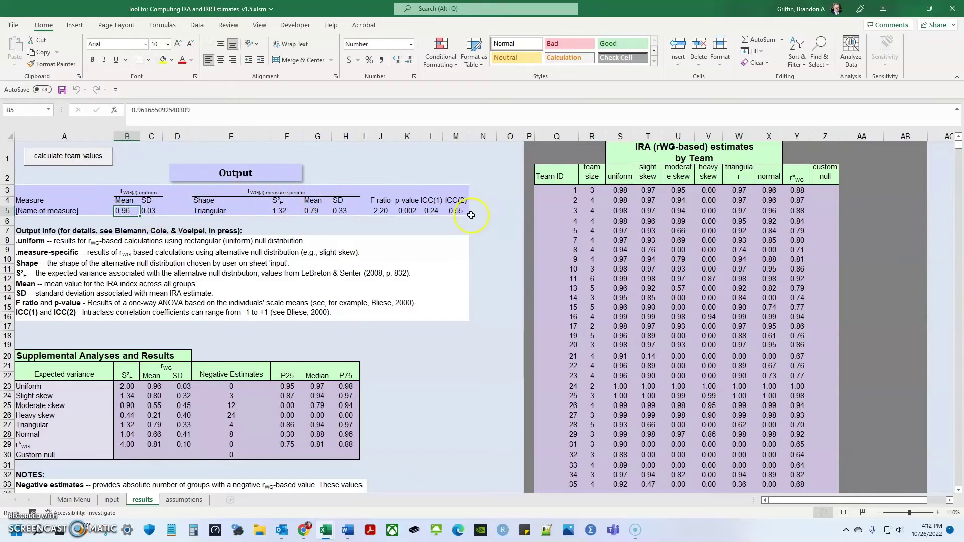
pyautogui.press('Right')
pyautogui.press('Right')
pyautogui.press('Right')
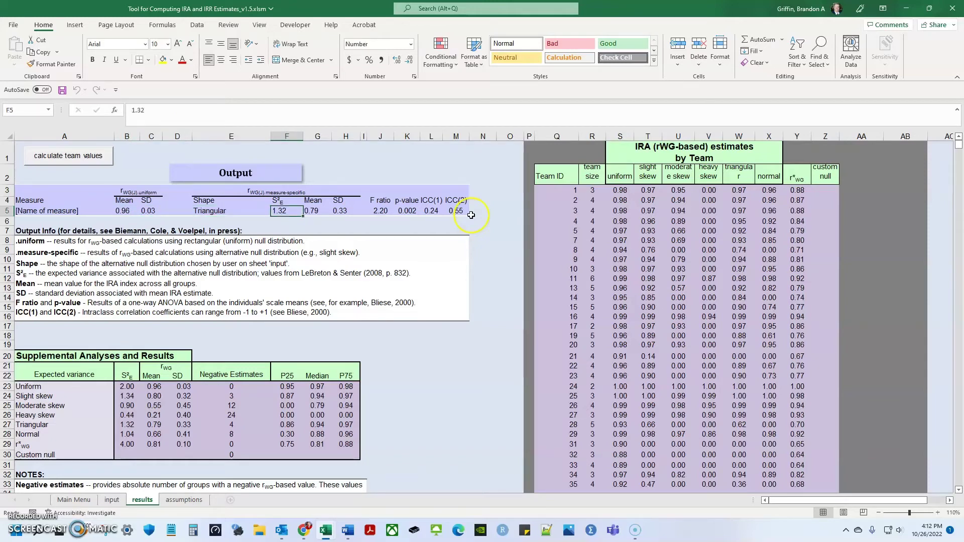
pyautogui.press('Right')
pyautogui.press('Right')
pyautogui.press('Right')
pyautogui.press('Right')
pyautogui.press('Right')
pyautogui.press('Right')
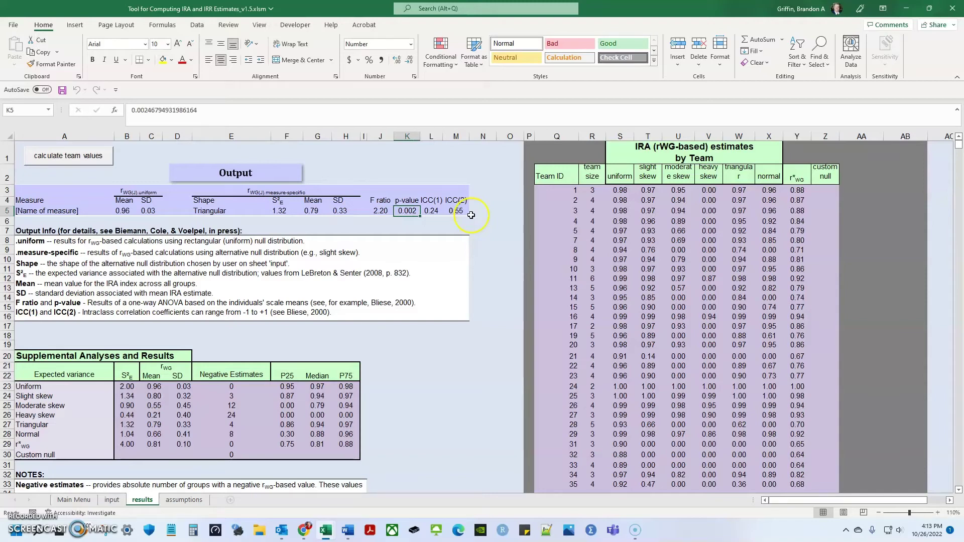
pyautogui.press('Right')
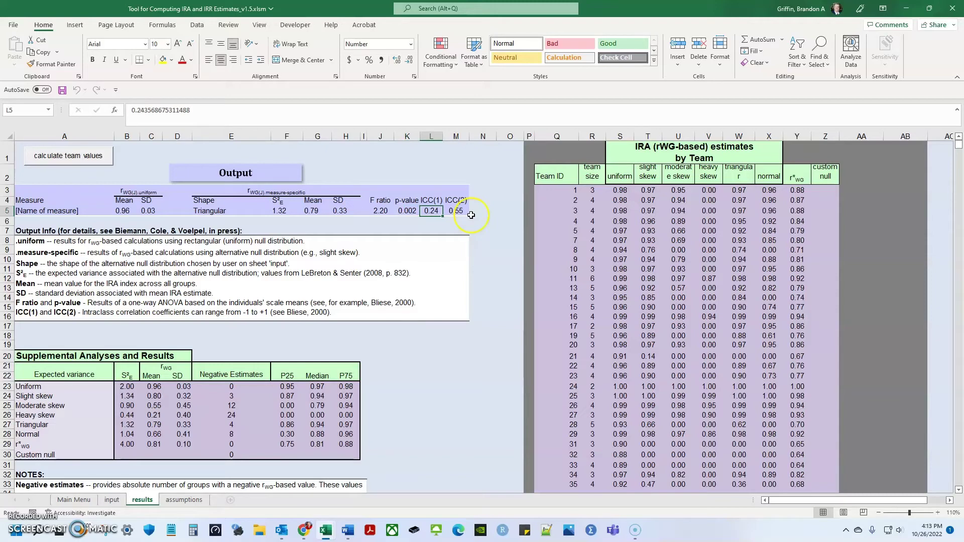
pyautogui.press('Right')
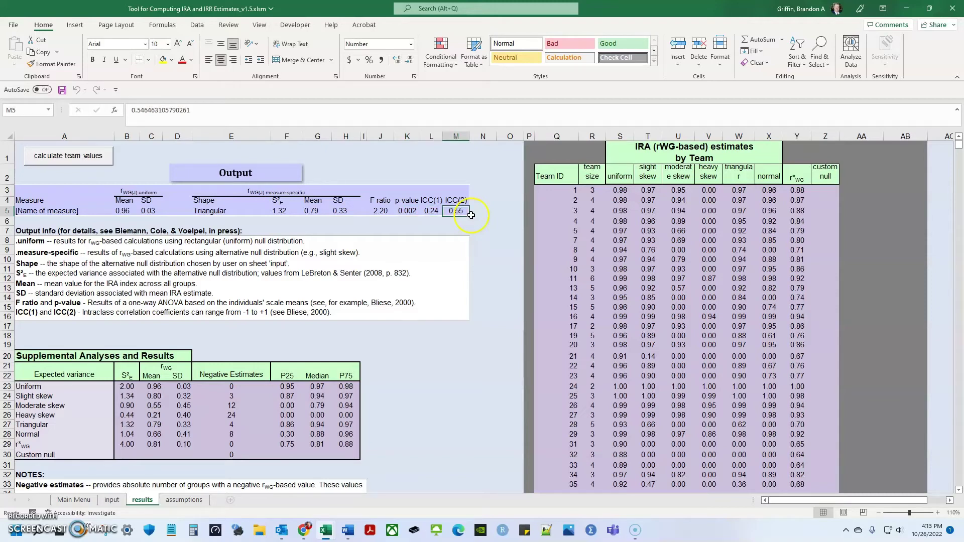
pyautogui.press('Left')
pyautogui.press('Left')
pyautogui.press('Left')
pyautogui.press('Left')
pyautogui.press('Left')
pyautogui.press('Left')
pyautogui.press('Left')
pyautogui.press('Left')
pyautogui.press('Left')
pyautogui.press('Left')
pyautogui.press('Left')
pyautogui.press('Left')
pyautogui.press('Right')
pyautogui.press('Right')
pyautogui.press('Up')
pyautogui.press('Up')
pyautogui.press('Up')
pyautogui.press('Down')
pyautogui.press('Right')
pyautogui.press('Right')
pyautogui.press('Right')
pyautogui.press('Right')
pyautogui.press('Right')
pyautogui.press('Right')
pyautogui.press('Right')
pyautogui.press('Right')
pyautogui.press('Left')
pyautogui.press('Down')
pyautogui.press('Down')
pyautogui.press('Down')
pyautogui.press('Left')
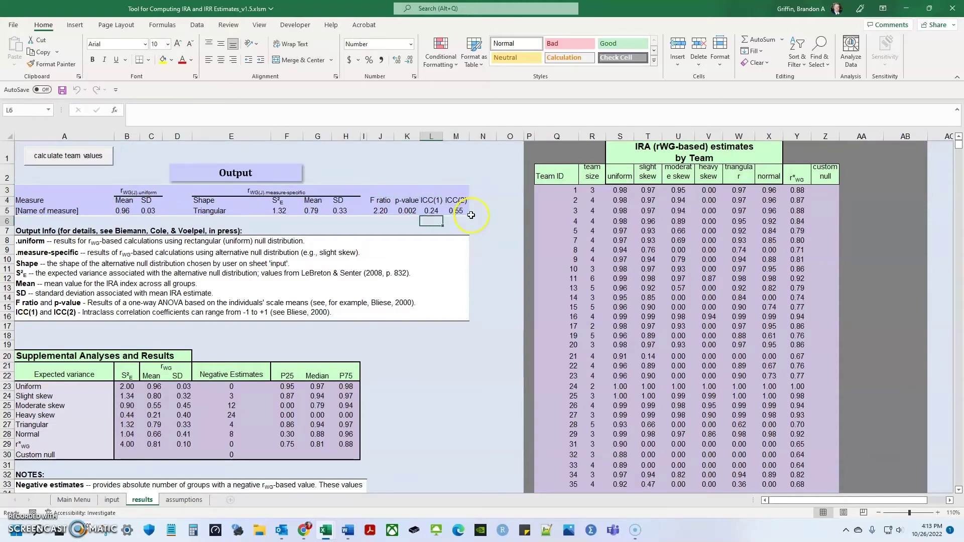
pyautogui.hotkey('ctrl', 'Down')
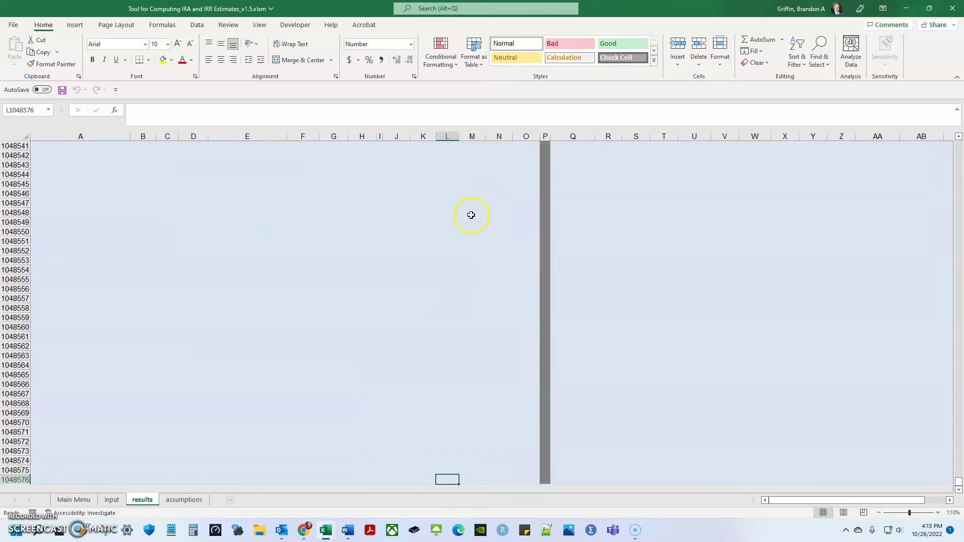
pyautogui.hotkey('ctrl', 'Up')
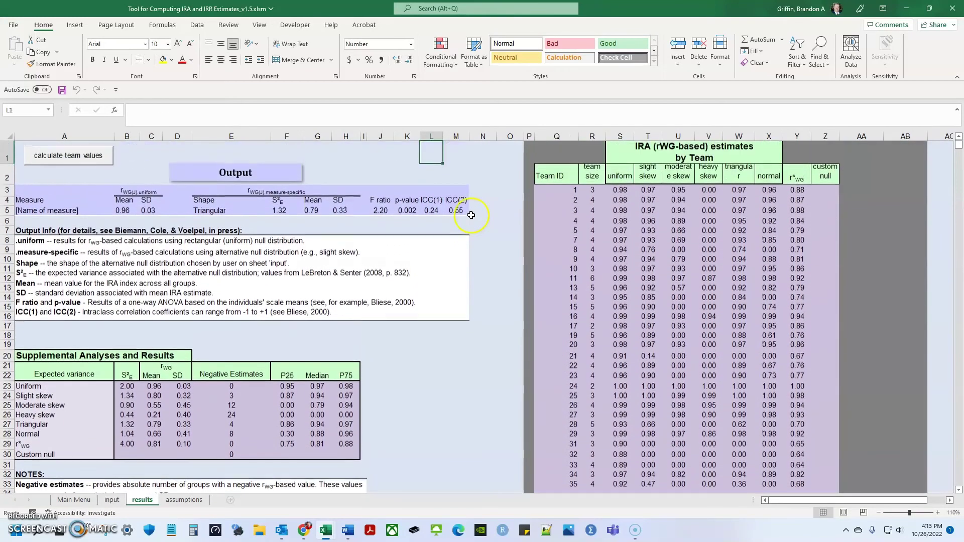
pyautogui.press('Left')
pyautogui.press('Down')
pyautogui.press('Down')
pyautogui.press('Down')
pyautogui.press('Down')
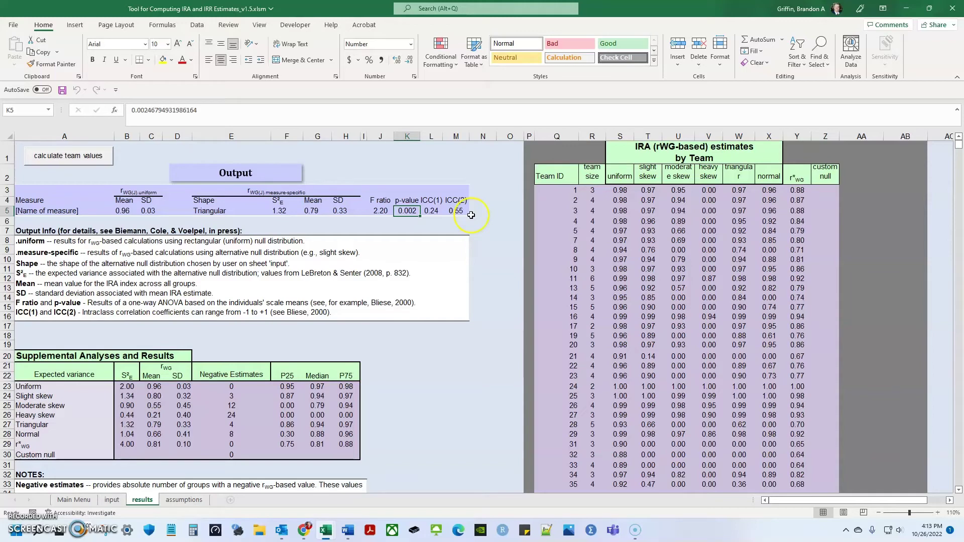
pyautogui.press('Left')
pyautogui.press('Left')
pyautogui.press('Left')
pyautogui.press('Left')
pyautogui.press('Left')
pyautogui.press('Left')
pyautogui.press('Left')
pyautogui.press('Left')
pyautogui.press('Left')
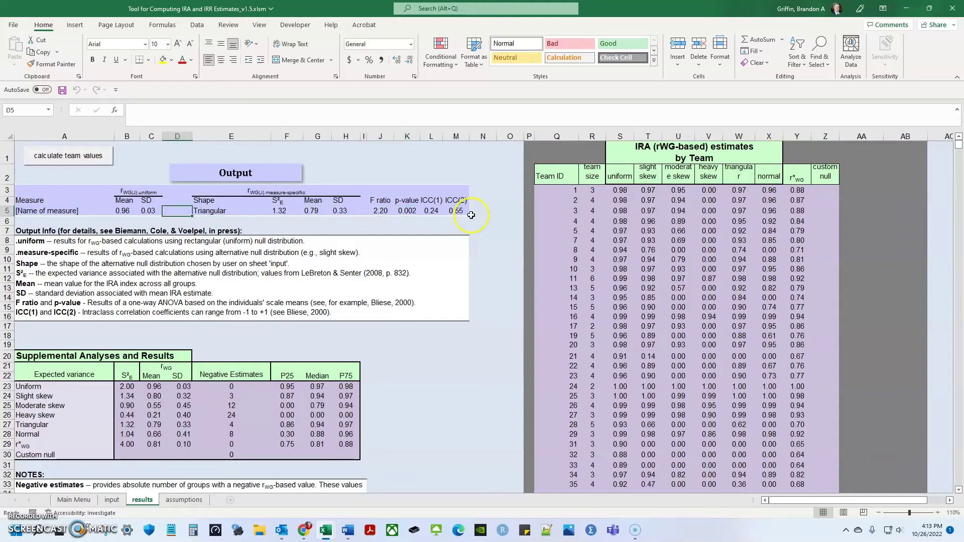
pyautogui.press('Down')
pyautogui.press('Down')
pyautogui.press('Down')
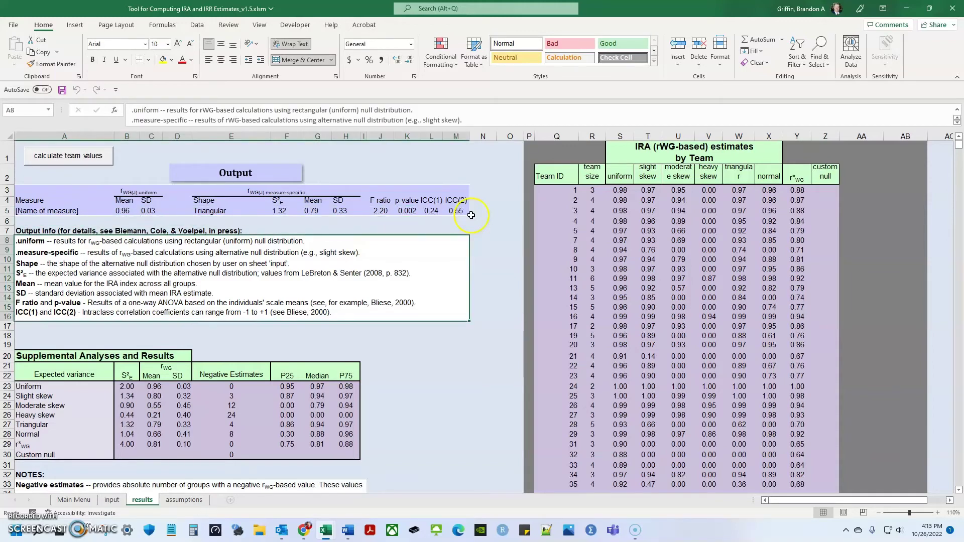
pyautogui.press('Down')
pyautogui.press('Up')
pyautogui.press('Up')
pyautogui.press('Up')
pyautogui.press('Up')
pyautogui.press('Right')
pyautogui.press('Right')
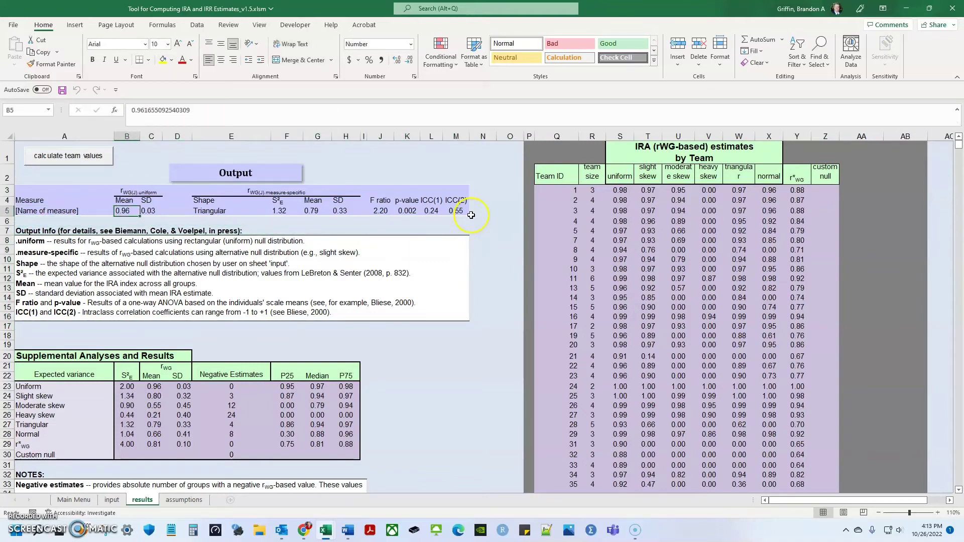
pyautogui.press('Right')
pyautogui.press('Right')
pyautogui.press('Right')
pyautogui.press('Right')
pyautogui.press('Right')
pyautogui.press('Right')
pyautogui.press('Right')
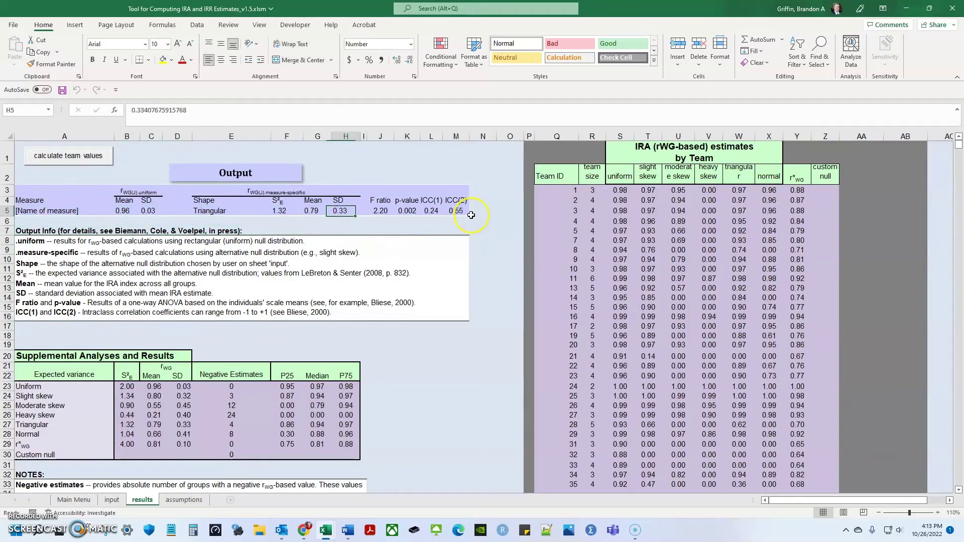
pyautogui.press('Right')
pyautogui.press('Right')
pyautogui.press('Left')
pyautogui.press('Left')
pyautogui.press('Left')
pyautogui.press('Left')
pyautogui.press('Home')
pyautogui.press('Right')
pyautogui.press('Right')
pyautogui.press('Right')
pyautogui.press('Right')
pyautogui.press('Right')
pyautogui.press('Right')
pyautogui.press('Right')
pyautogui.press('Right')
pyautogui.press('Right')
pyautogui.press('Left')
pyautogui.press('Left')
pyautogui.press('Left')
pyautogui.press('Left')
pyautogui.press('Left')
pyautogui.press('Left')
pyautogui.press('Left')
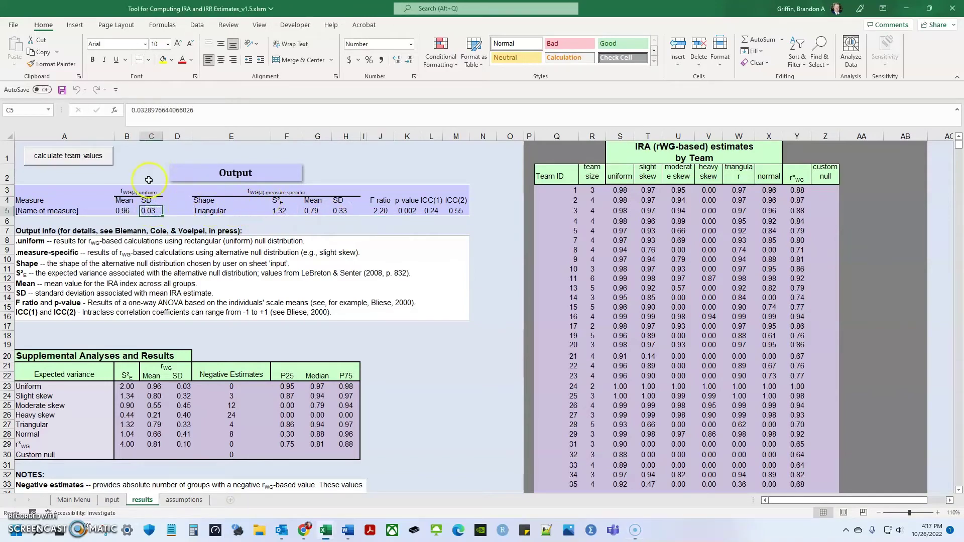
# Step through the results headings from the measure name to rWG(J).uniform and the ICC columns.
pyautogui.click(134, 178)
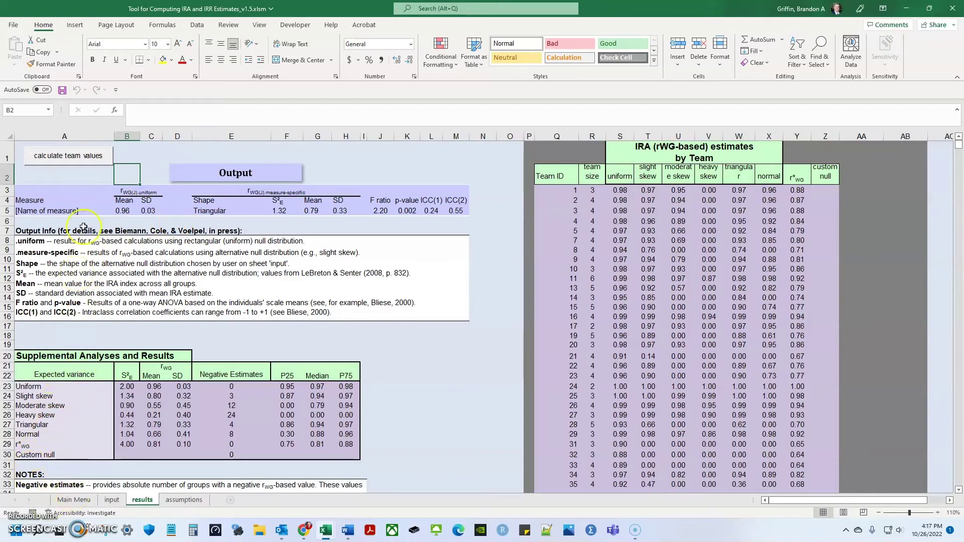
pyautogui.click(95, 210)
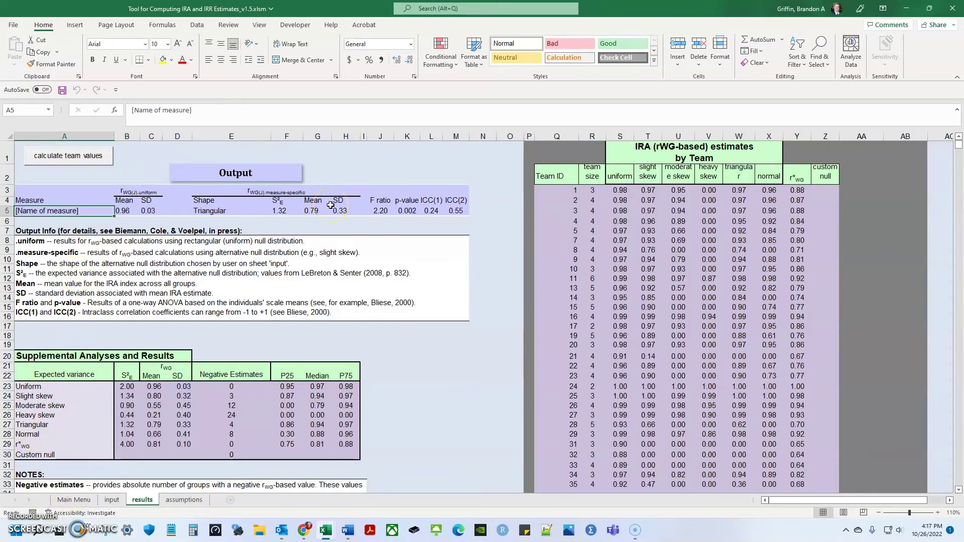
pyautogui.press('Right')
pyautogui.press('Up')
pyautogui.press('Up')
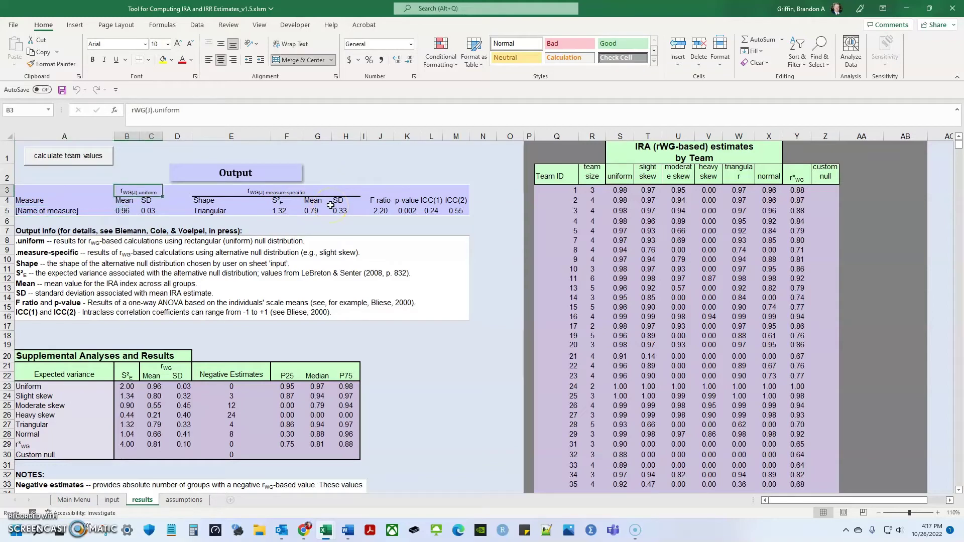
pyautogui.press('Right')
pyautogui.press('Left')
pyautogui.press('Down')
pyautogui.press('Right')
pyautogui.press('Right')
pyautogui.press('Right')
pyautogui.press('Right')
pyautogui.press('Right')
pyautogui.press('Right')
pyautogui.press('Right')
pyautogui.press('Right')
pyautogui.press('Right')
pyautogui.press('Right')
pyautogui.press('Right')
pyautogui.press('Right')
pyautogui.press('Left')
pyautogui.press('Left')
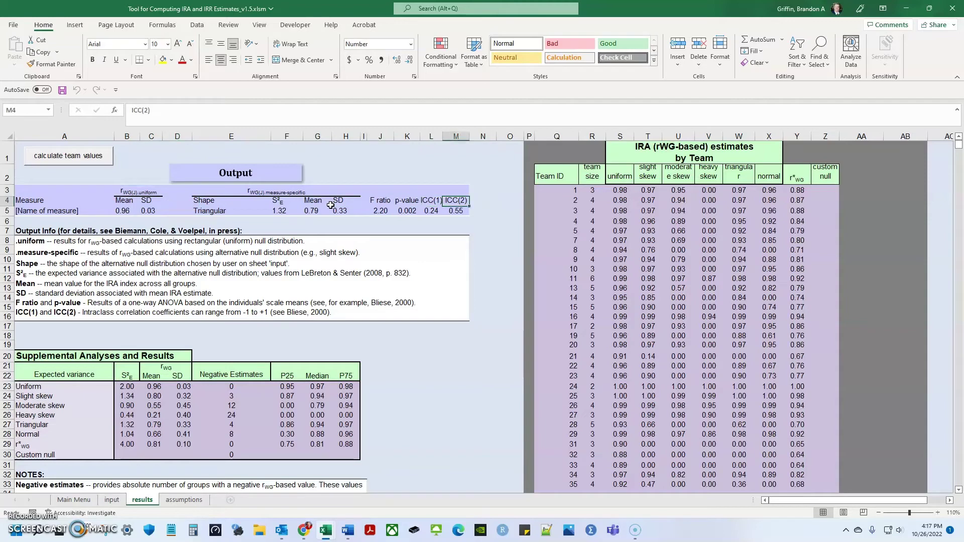
pyautogui.press('Left')
pyautogui.press('Left')
pyautogui.press('Left')
pyautogui.press('Left')
pyautogui.press('Left')
pyautogui.press('Left')
pyautogui.press('Left')
pyautogui.press('Left')
pyautogui.press('Left')
pyautogui.press('Left')
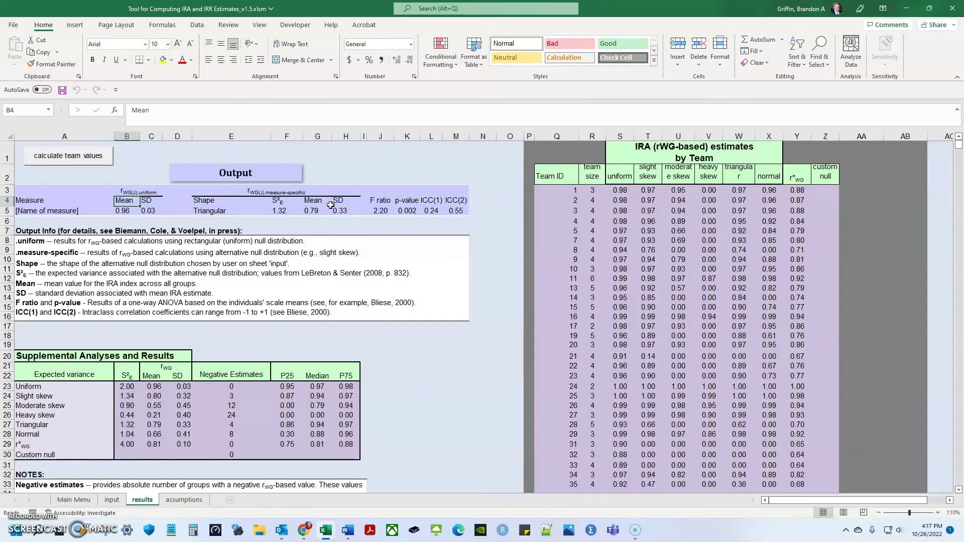
pyautogui.press('Up')
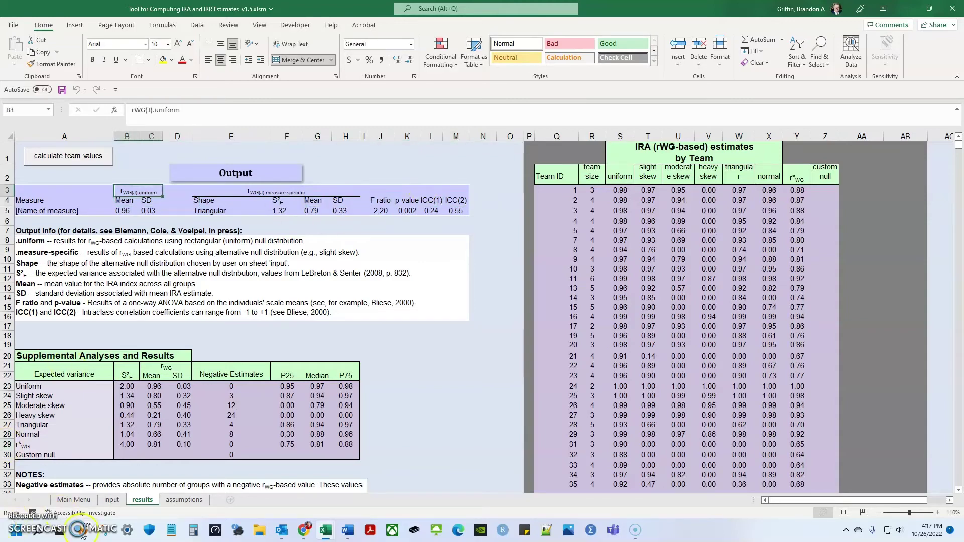
# Glance over the Main Menu sheet, then return to the results sheet.
pyautogui.click(74, 499)
pyautogui.scroll(-8, 97, 431)
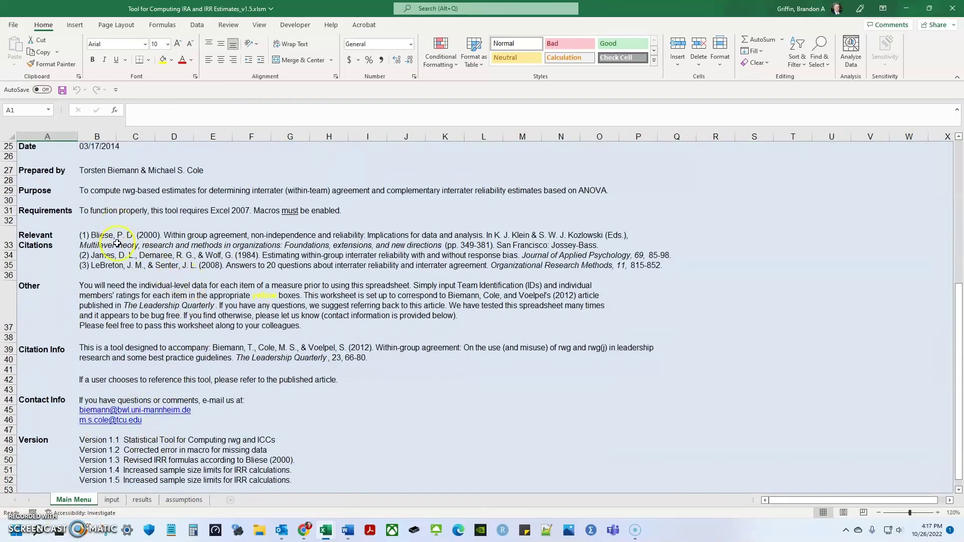
pyautogui.scroll(8, 229, 281)
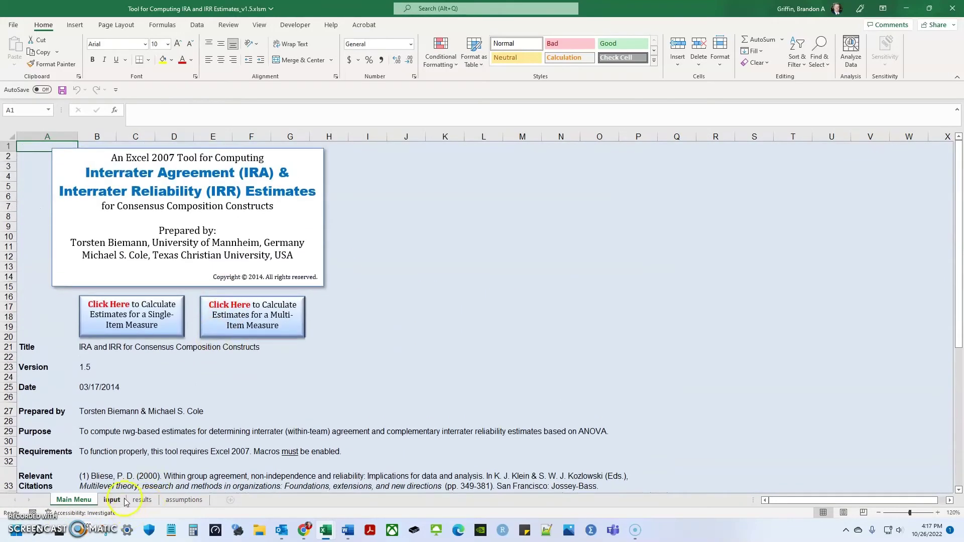
pyautogui.click(141, 500)
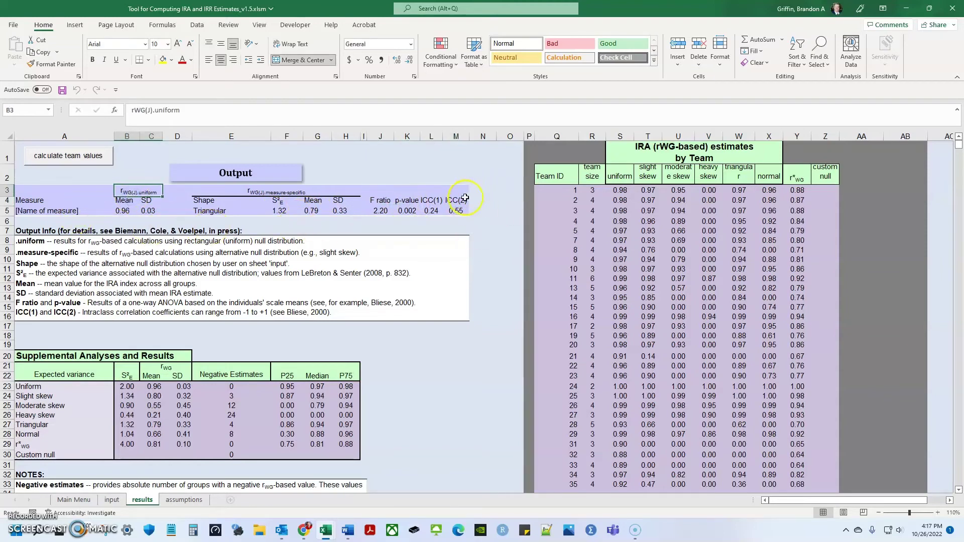
# Point out ICC(1) 0.24, ICC(2) 0.55 and the uniform rWG mean 0.96.
pyautogui.click(434, 199)
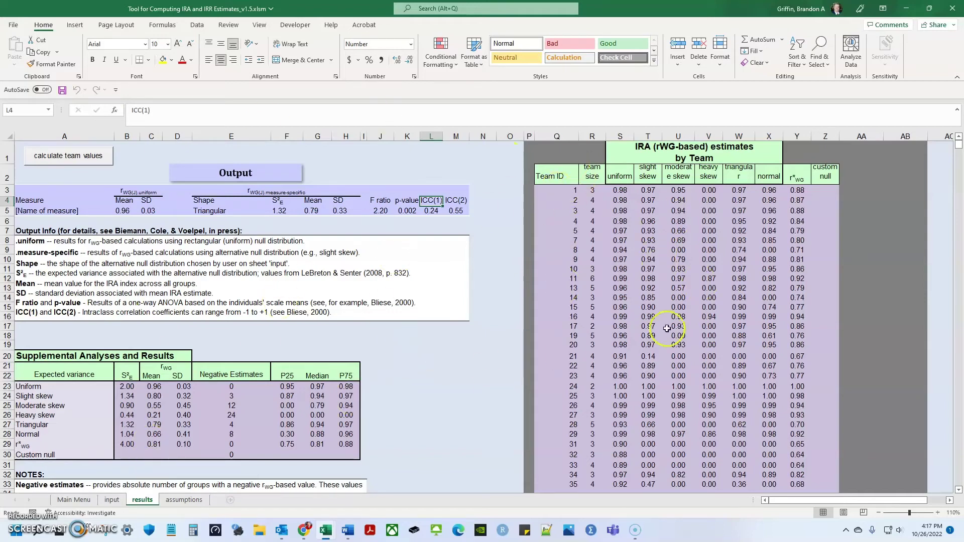
pyautogui.click(433, 211)
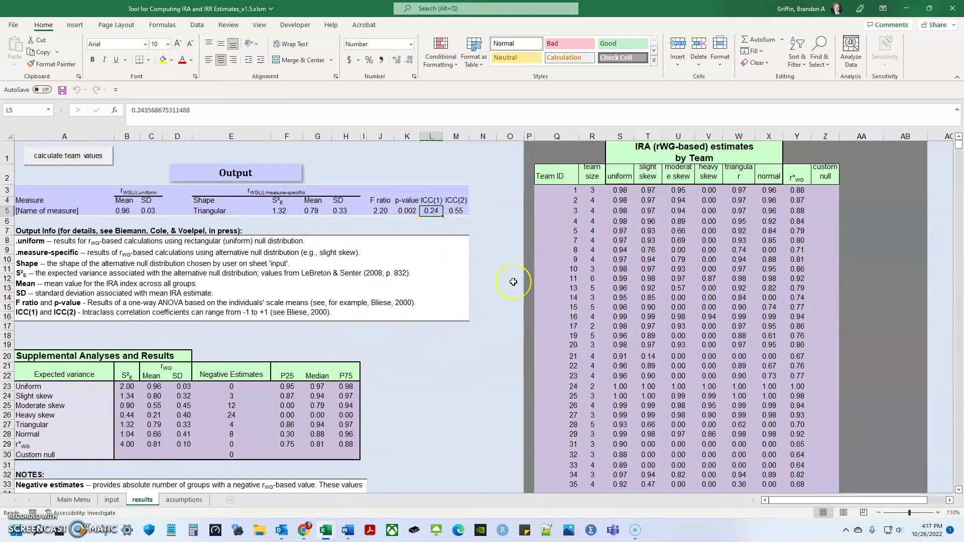
pyautogui.press('Right')
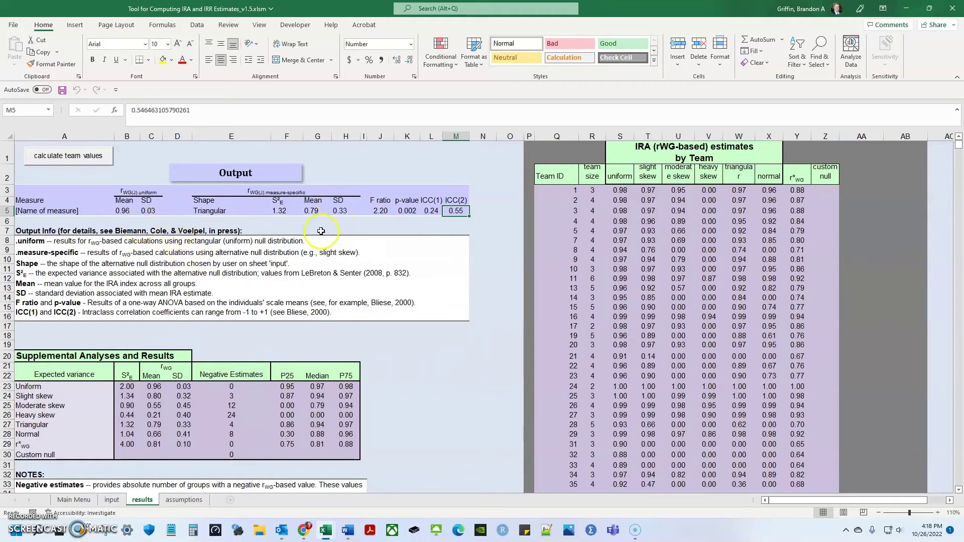
pyautogui.click(121, 211)
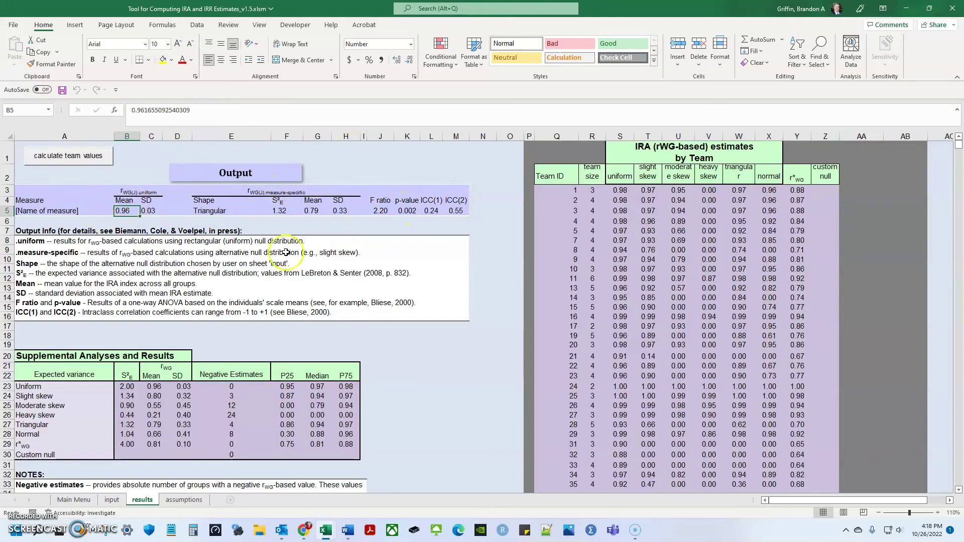
pyautogui.click(426, 213)
pyautogui.click(456, 212)
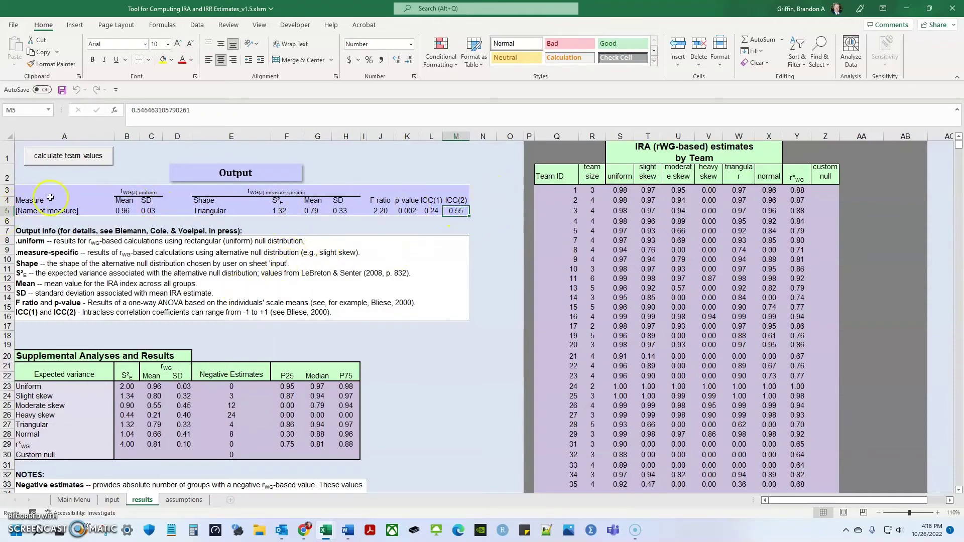
# Highlight the output heading rows and indicate the ICC(1) and ICC(2) headings.
pyautogui.moveTo(50, 200); pyautogui.dragTo(457, 191)
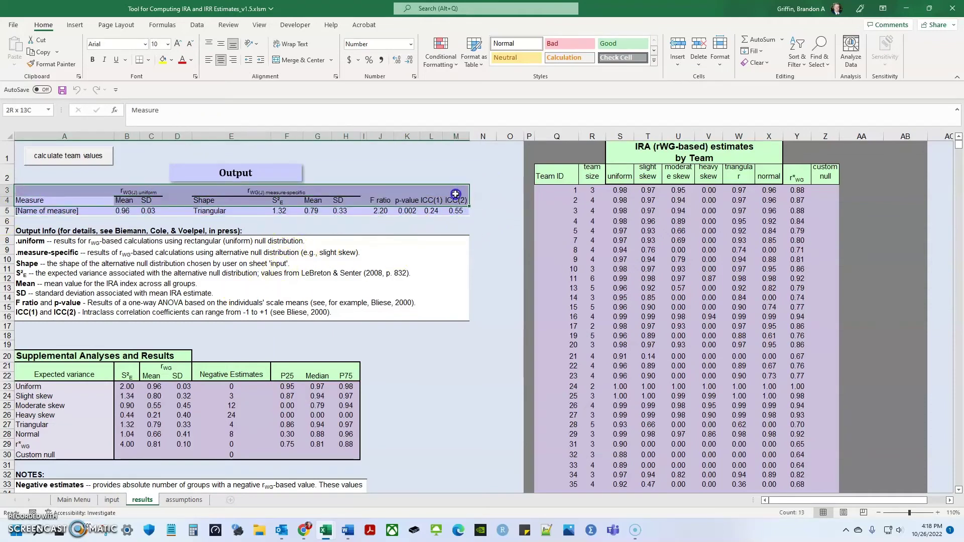
pyautogui.click(364, 191)
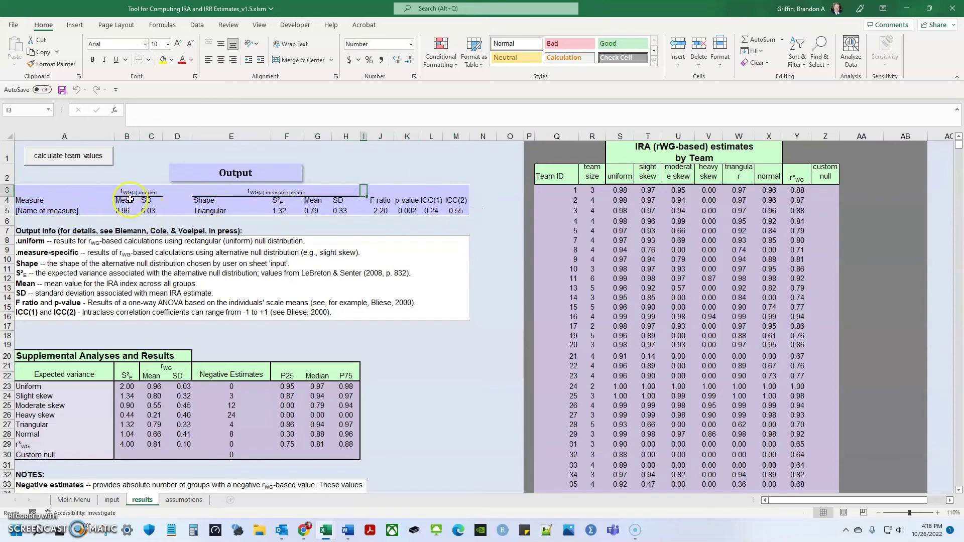
pyautogui.click(127, 200)
pyautogui.click(427, 200)
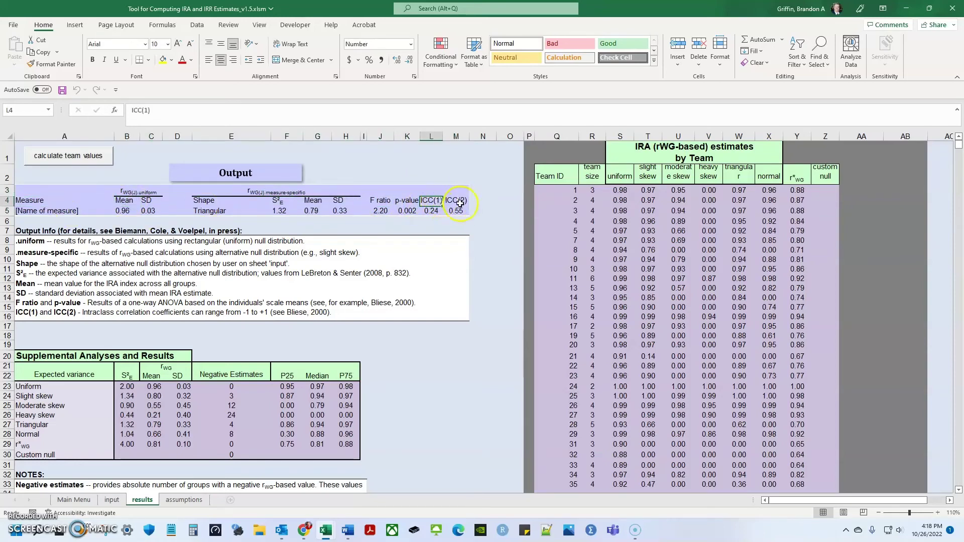
pyautogui.click(460, 203)
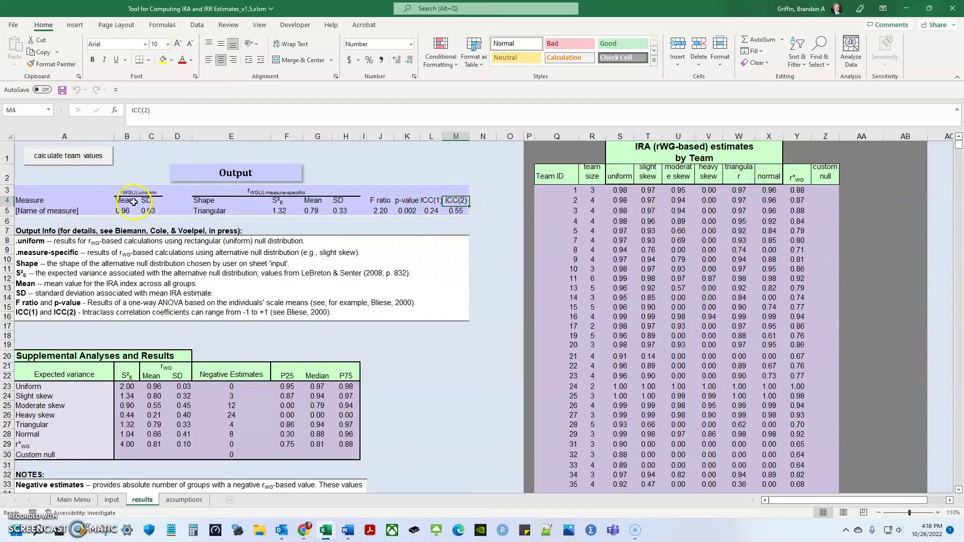
pyautogui.moveTo(125, 201); pyautogui.dragTo(469, 206)
pyautogui.click(462, 202)
pyautogui.click(80, 499)
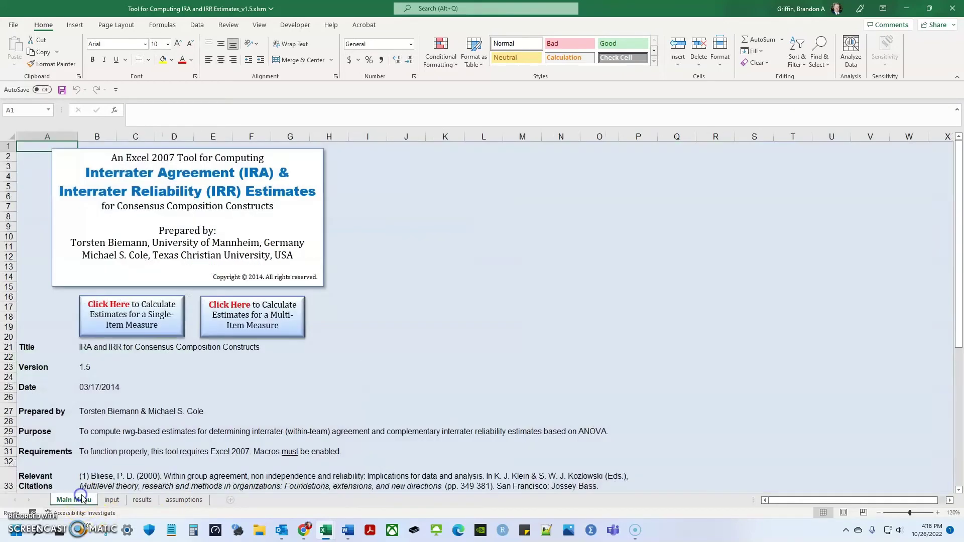
pyautogui.click(150, 499)
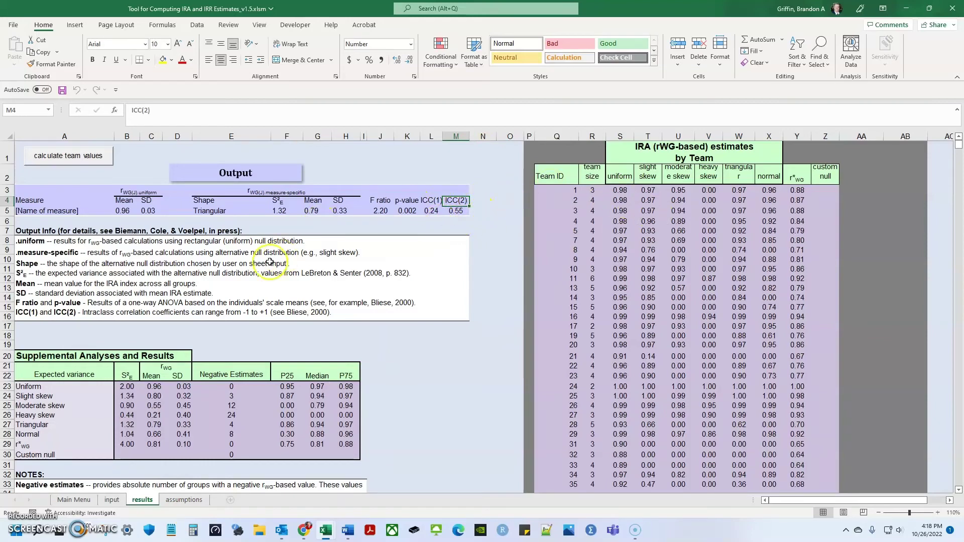
pyautogui.moveTo(128, 213)
pyautogui.mouseDown()
pyautogui.moveTo(474, 201)
pyautogui.moveTo(128, 211)
pyautogui.mouseUp()
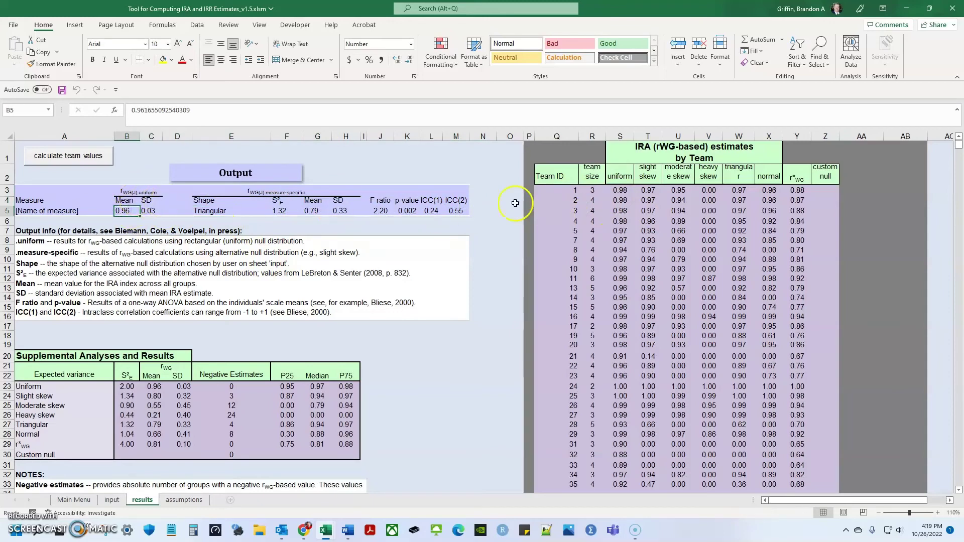
pyautogui.click(457, 200)
pyautogui.click(483, 210)
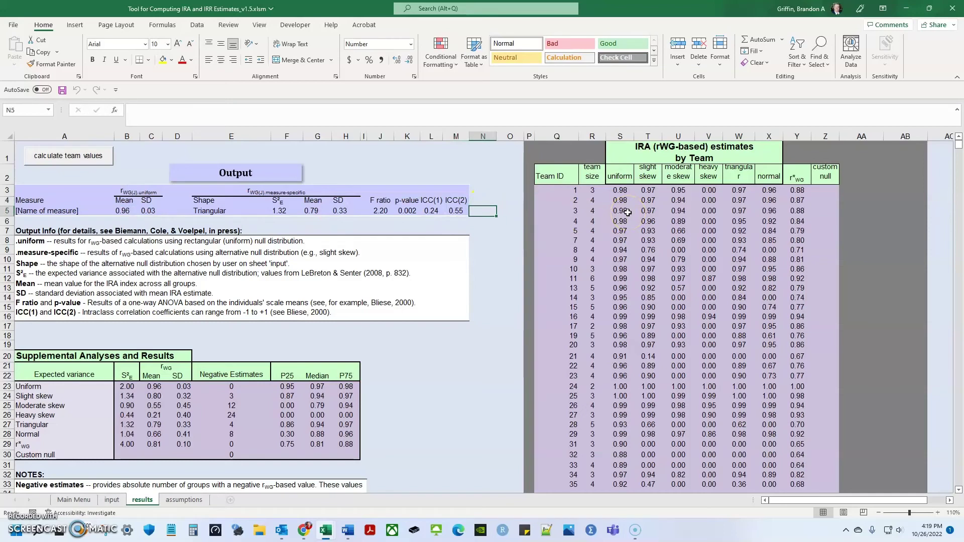
pyautogui.press('Left')
pyautogui.press('Left')
pyautogui.press('Up')
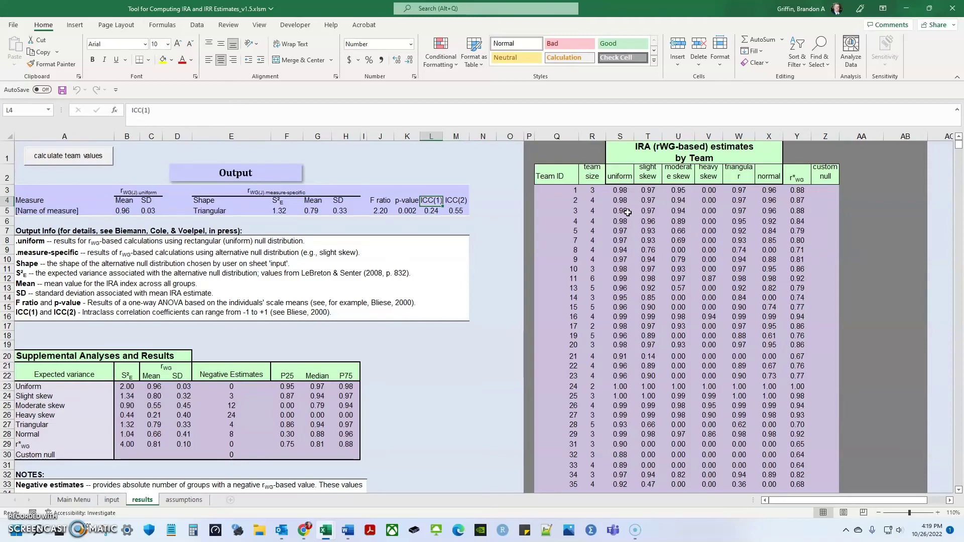
pyautogui.press('Right')
pyautogui.press('Down')
pyautogui.press('Down')
pyautogui.press('Up')
pyautogui.press('Right')
pyautogui.press('Up')
pyautogui.press('Down')
pyautogui.press('Left')
pyautogui.press('Left')
pyautogui.press('Up')
pyautogui.press('Right')
pyautogui.press('Right')
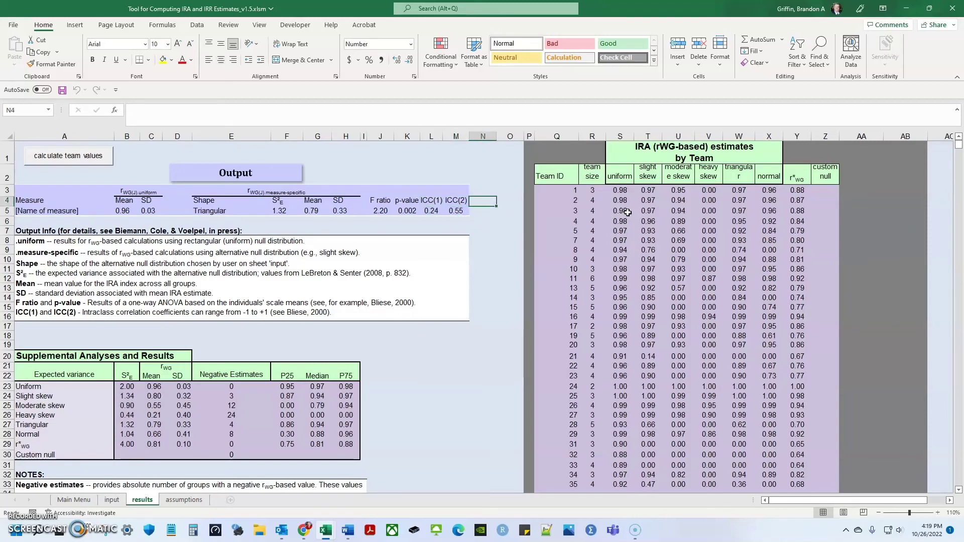
pyautogui.press('Down')
pyautogui.press('Left')
pyautogui.press('Up')
pyautogui.press('Right')
pyautogui.press('Down')
pyautogui.press('Left')
pyautogui.press('Up')
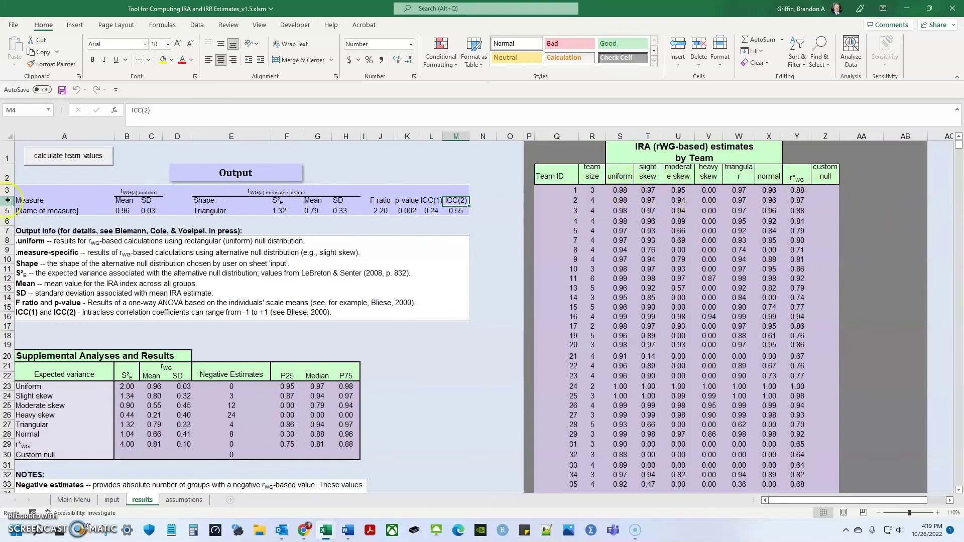
pyautogui.click(124, 210)
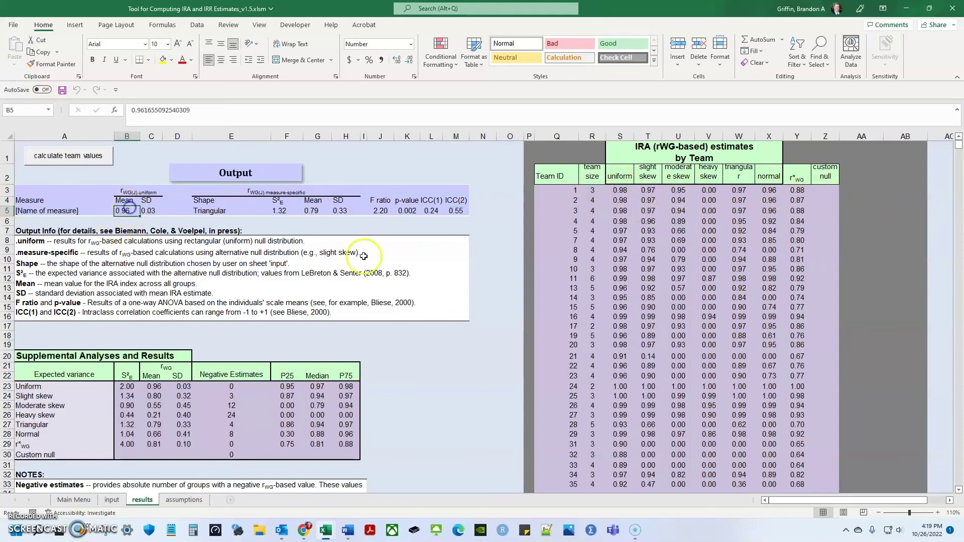
pyautogui.click(622, 189)
pyautogui.scroll(-1, 710, 307)
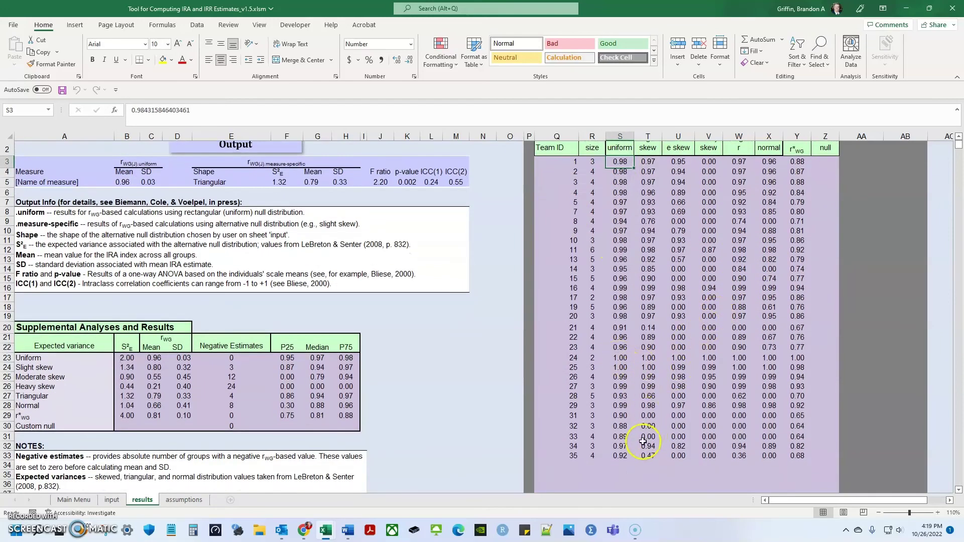
pyautogui.scroll(1, 627, 441)
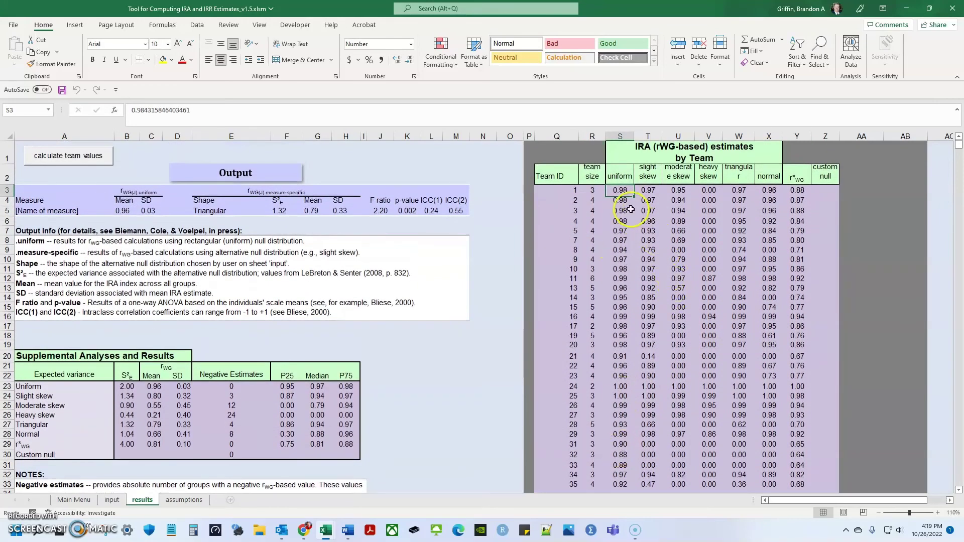
pyautogui.click(649, 190)
pyautogui.click(713, 191)
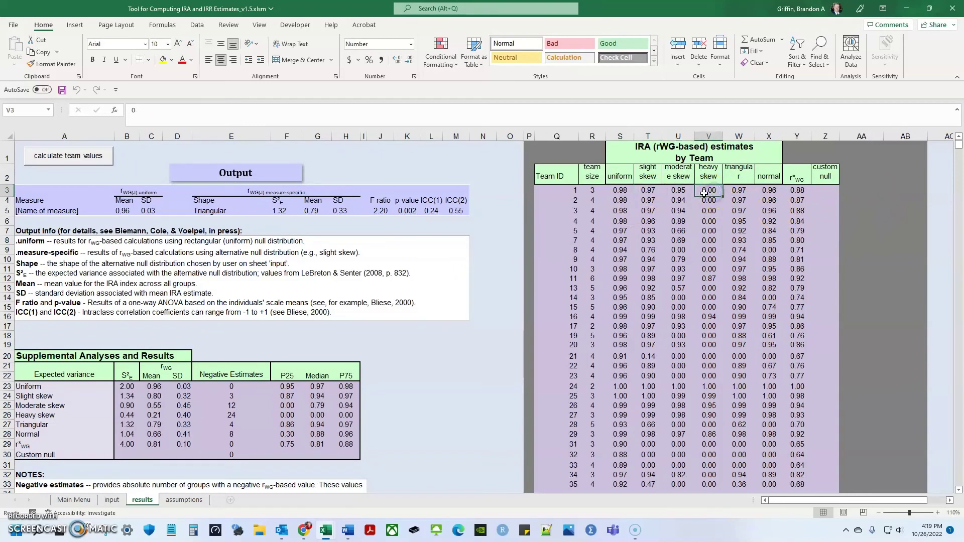
pyautogui.click(749, 187)
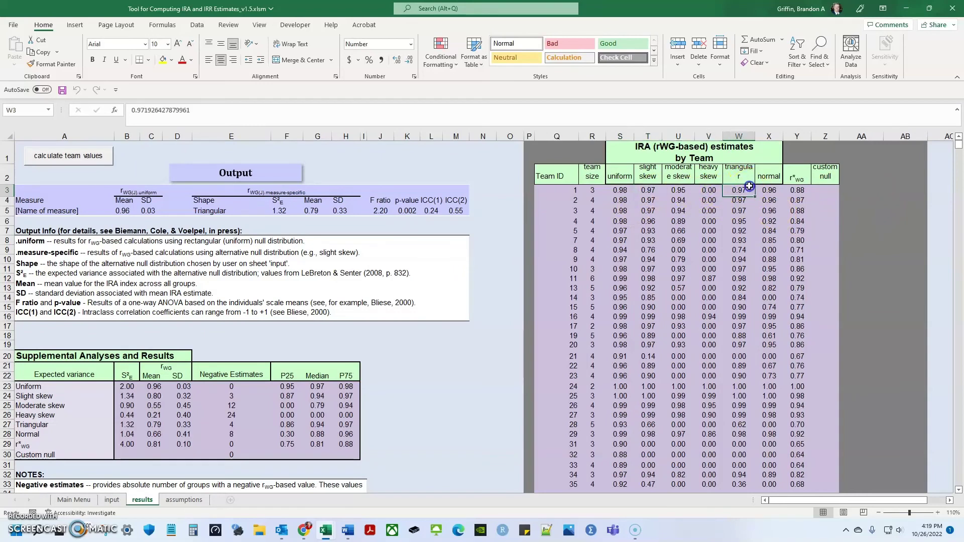
pyautogui.click(648, 192)
pyautogui.click(676, 192)
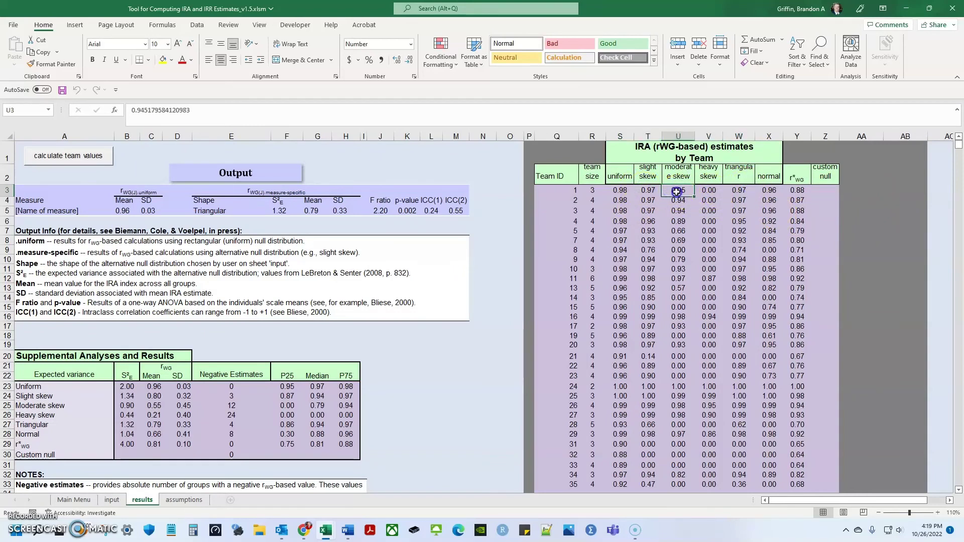
pyautogui.click(709, 191)
pyautogui.click(745, 189)
pyautogui.click(770, 191)
pyautogui.click(797, 182)
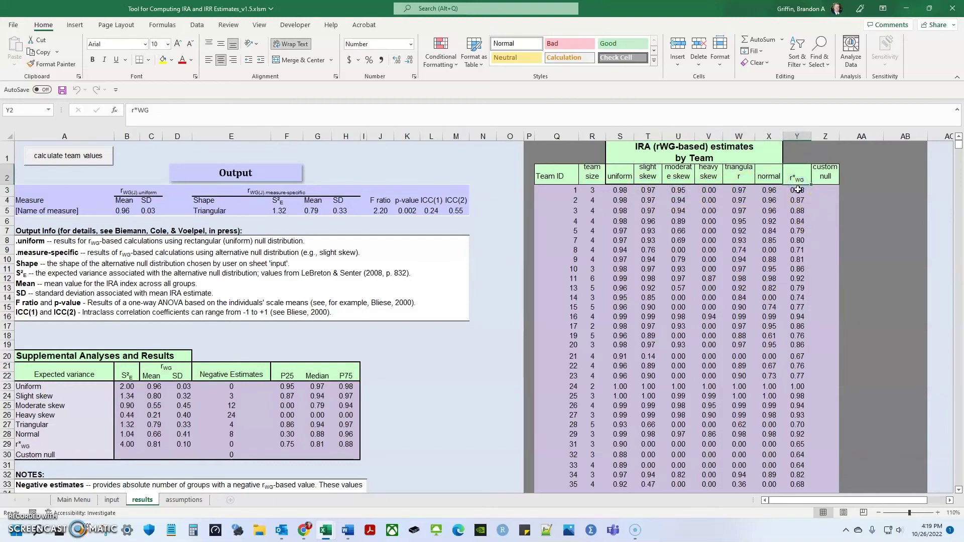
# Read the Negative estimates note and check the uniform median rWG value.
pyautogui.scroll(-2, 71, 270)
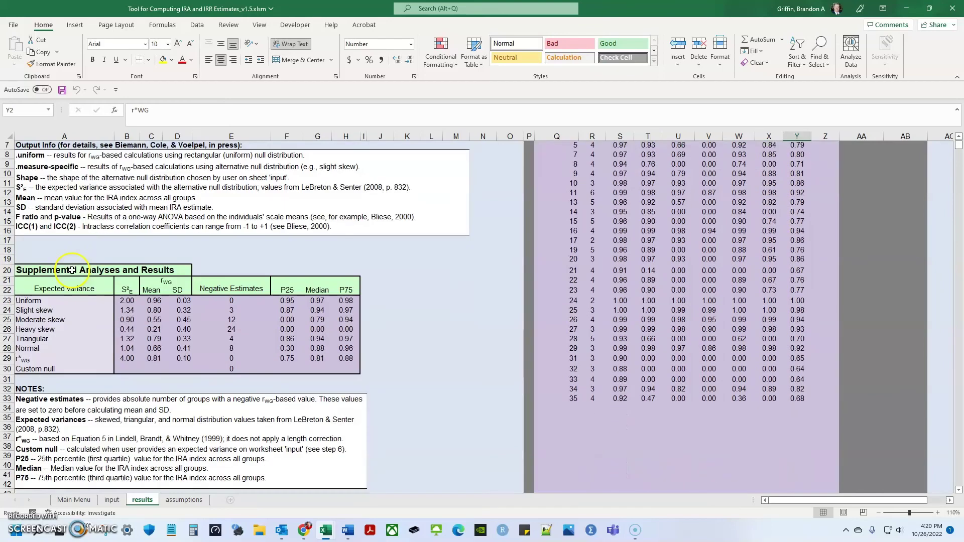
pyautogui.click(193, 438)
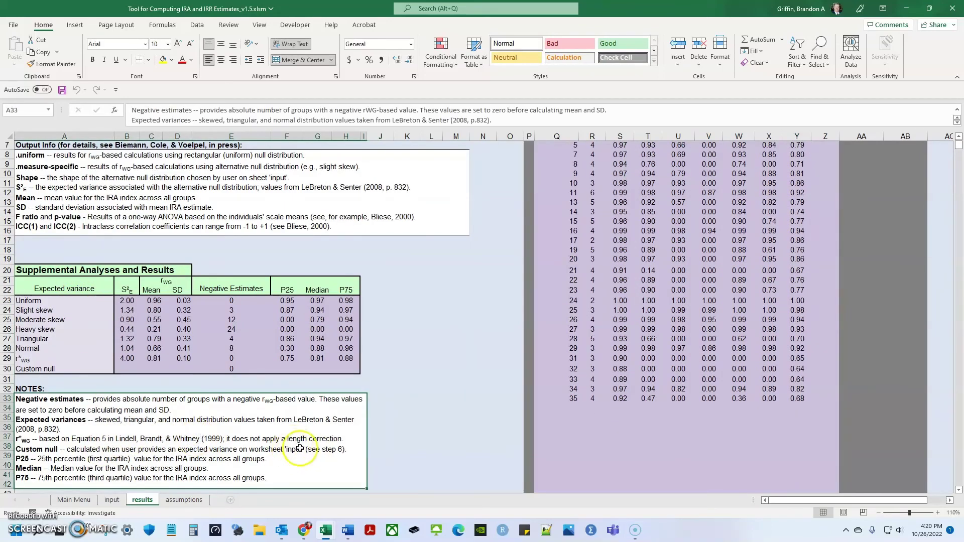
pyautogui.scroll(-1, 302, 451)
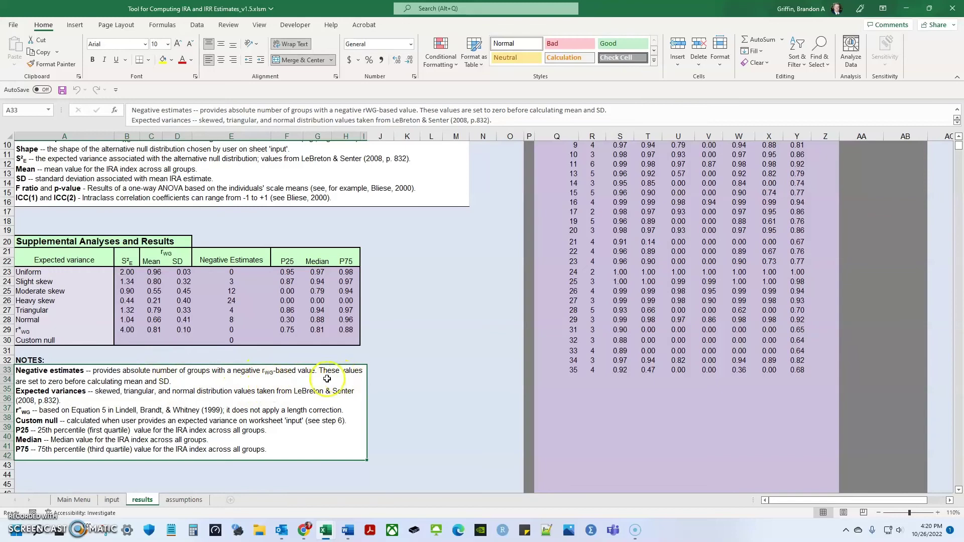
pyautogui.click(318, 271)
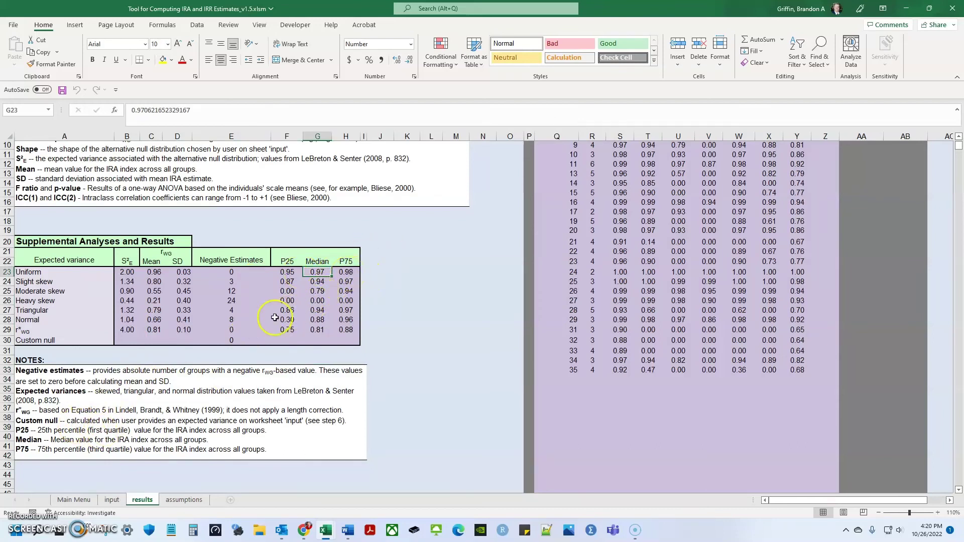
pyautogui.scroll(1, 170, 332)
pyautogui.scroll(3, 169, 332)
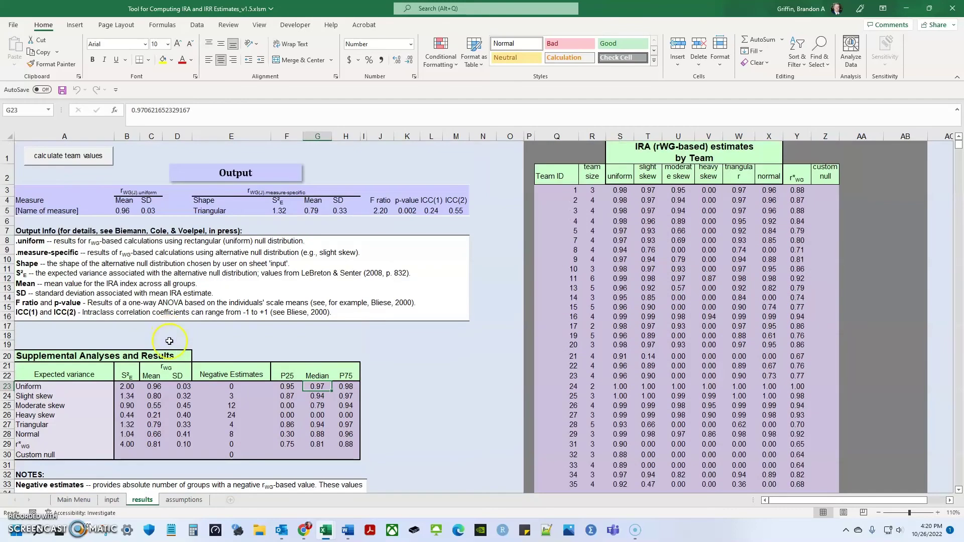
# Visit the input, results and Main Menu sheets, then minimize the Excel window.
pyautogui.click(115, 501)
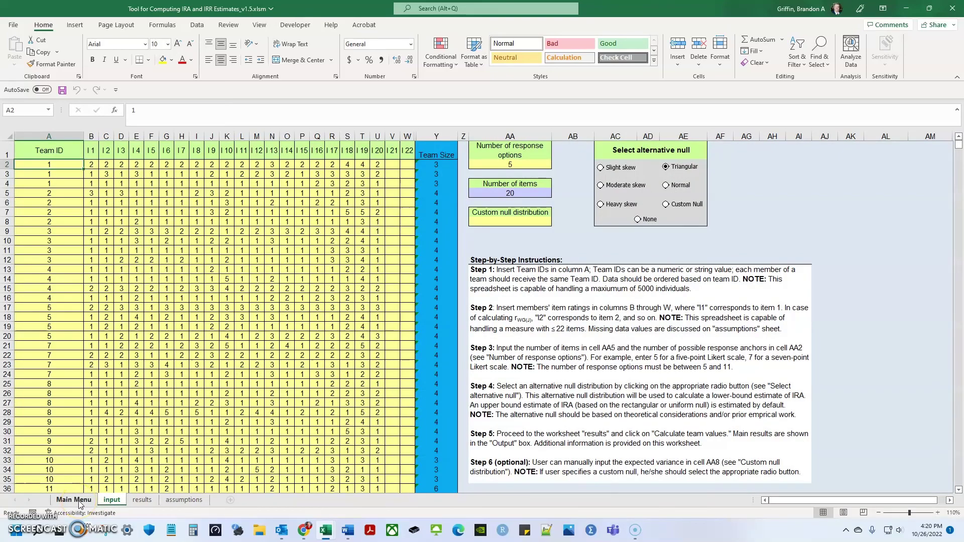
pyautogui.click(139, 500)
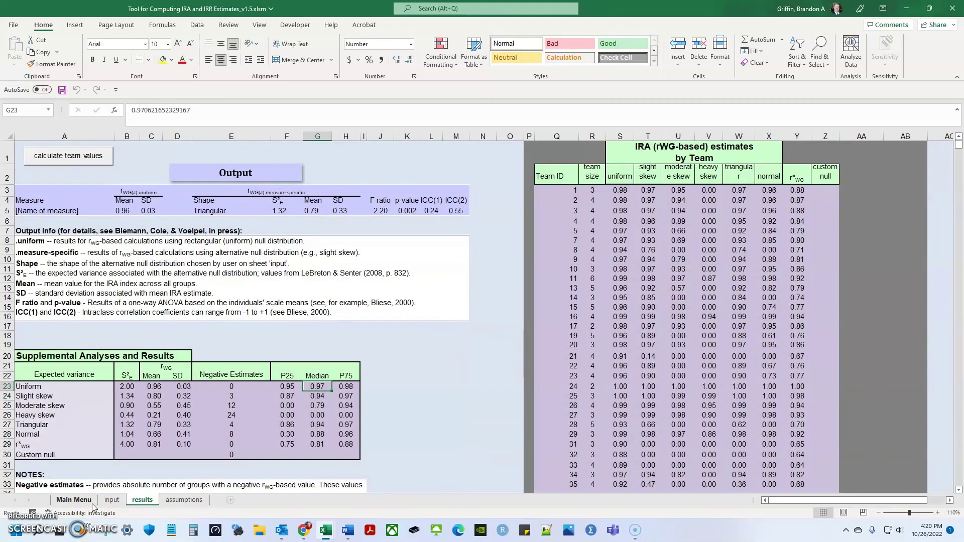
pyautogui.click(91, 501)
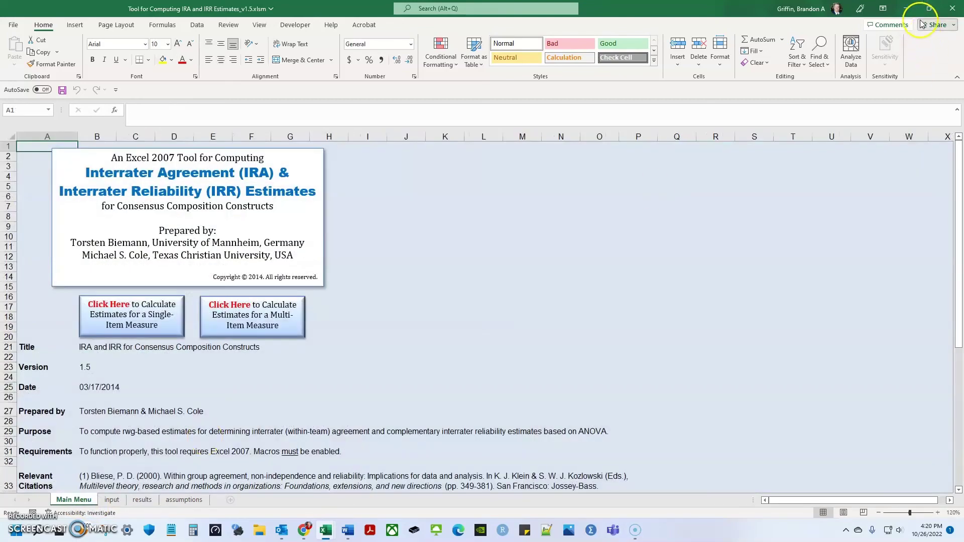
pyautogui.click(898, 10)
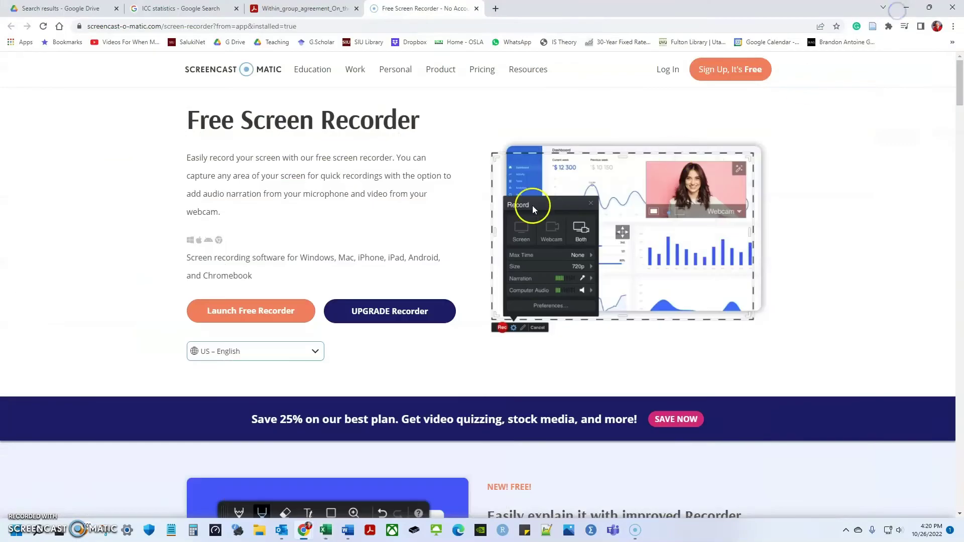
# Bring up the Within_group_agreement PDF and highlight the article's full title.
pyautogui.click(283, 10)
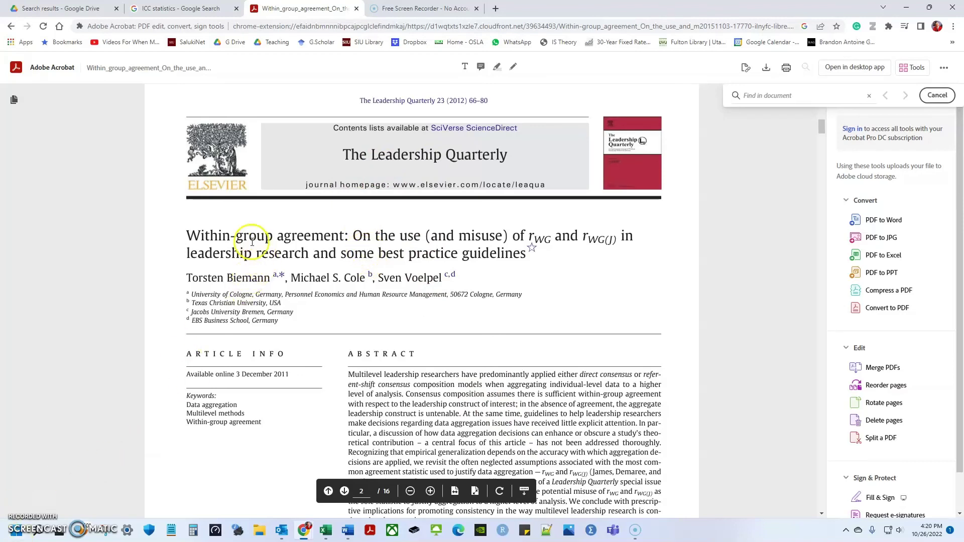
pyautogui.moveTo(190, 237); pyautogui.dragTo(523, 251)
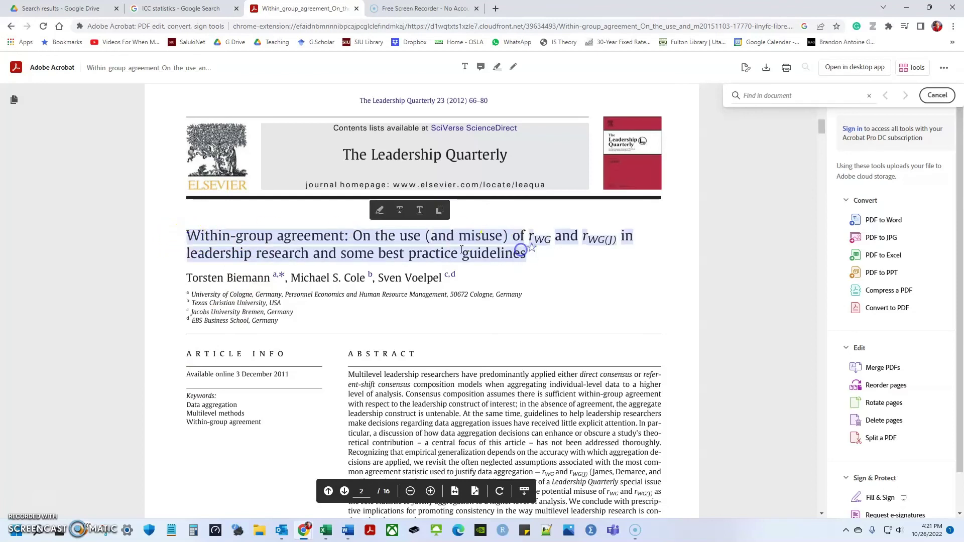
pyautogui.click(197, 237)
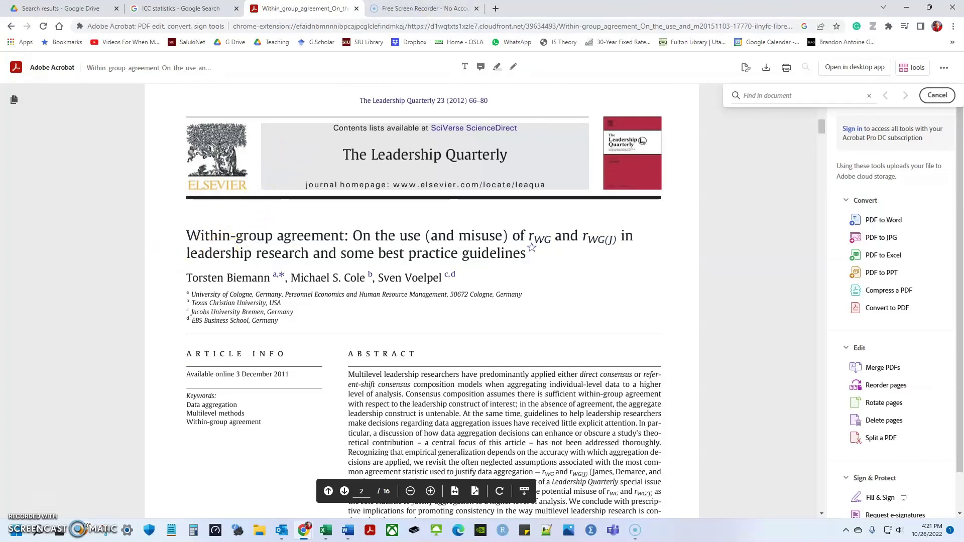
pyautogui.click(325, 20)
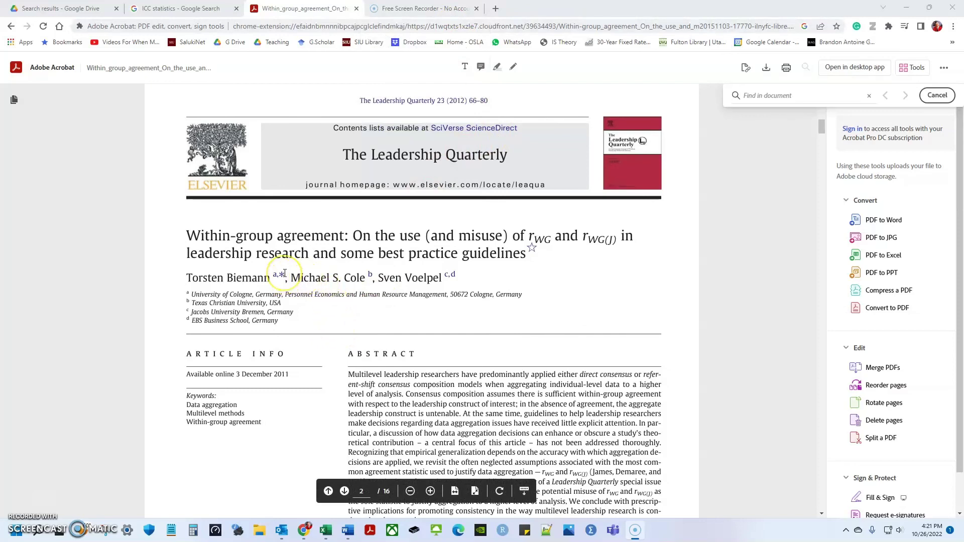
# Reselect the title lines, then clear the highlight.
pyautogui.tripleClick(297, 253)
pyautogui.click(297, 255)
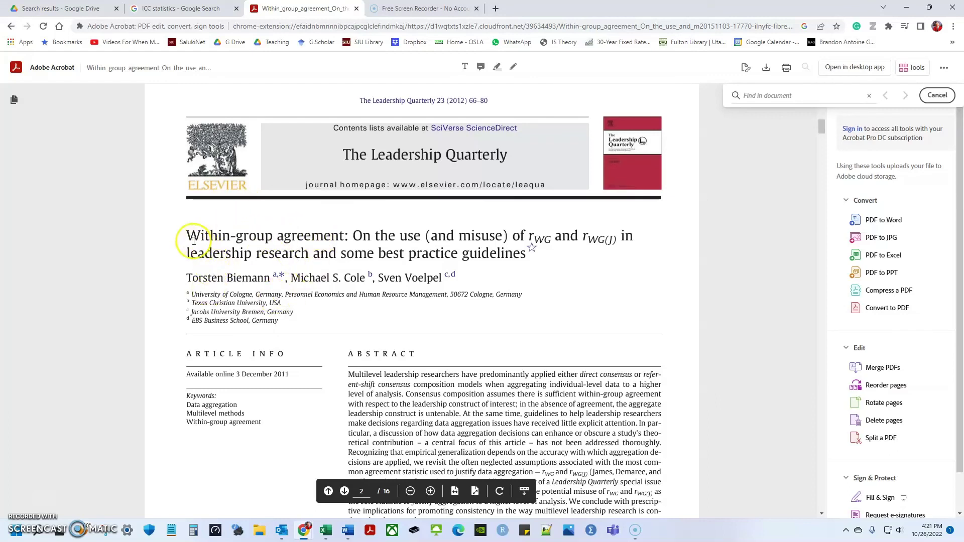
pyautogui.moveTo(185, 243)
pyautogui.mouseDown()
pyautogui.moveTo(533, 251)
pyautogui.moveTo(517, 241)
pyautogui.moveTo(179, 237)
pyautogui.mouseUp()
pyautogui.click(536, 250)
pyautogui.click(180, 238)
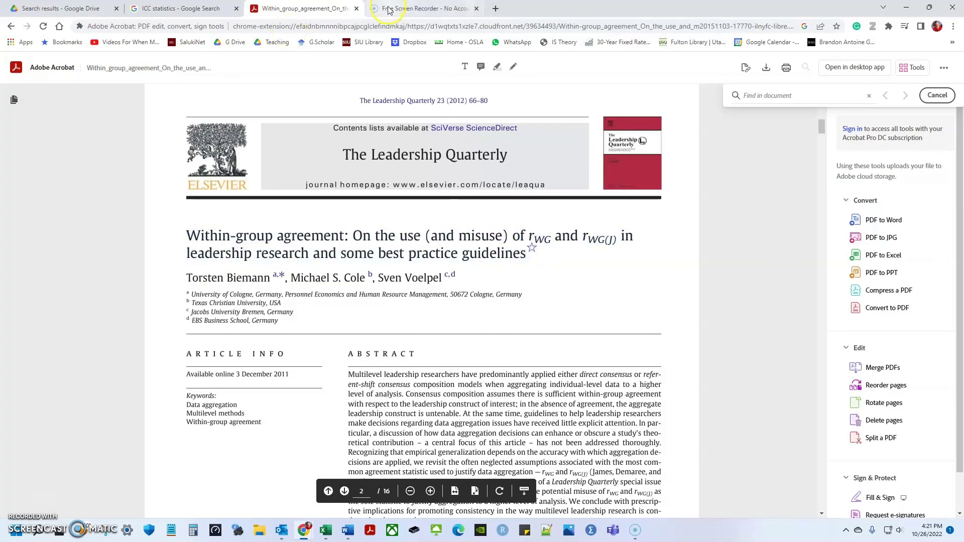